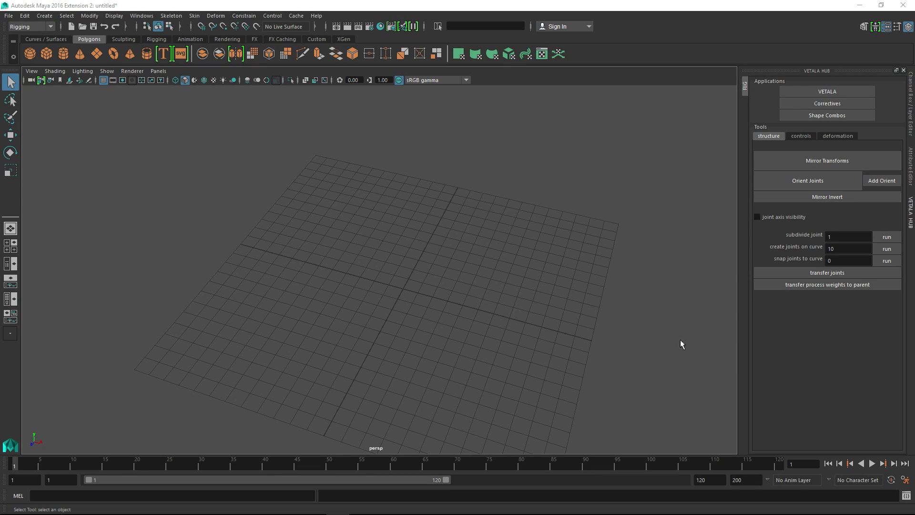
# Open Vetala, create a new top-level process named example, and show its data
pyautogui.click(812, 96)
pyautogui.rightClick(683, 119)
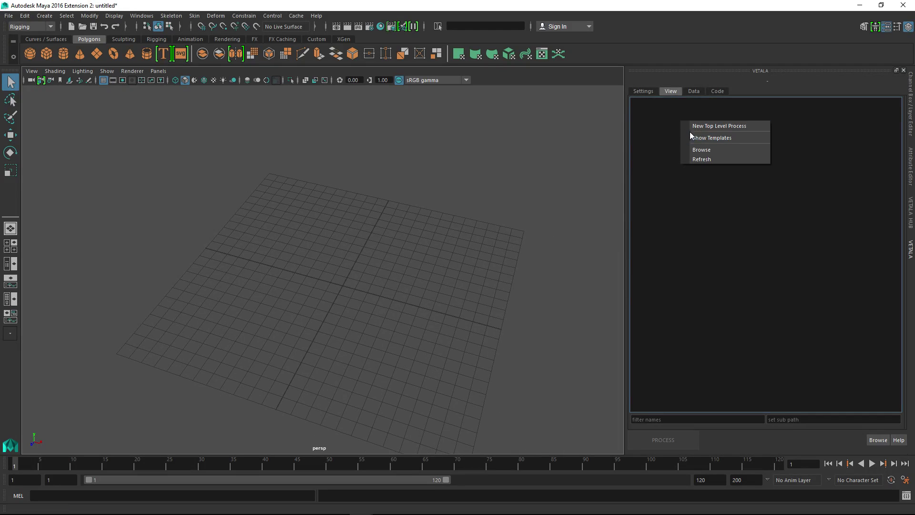
pyautogui.click(701, 125)
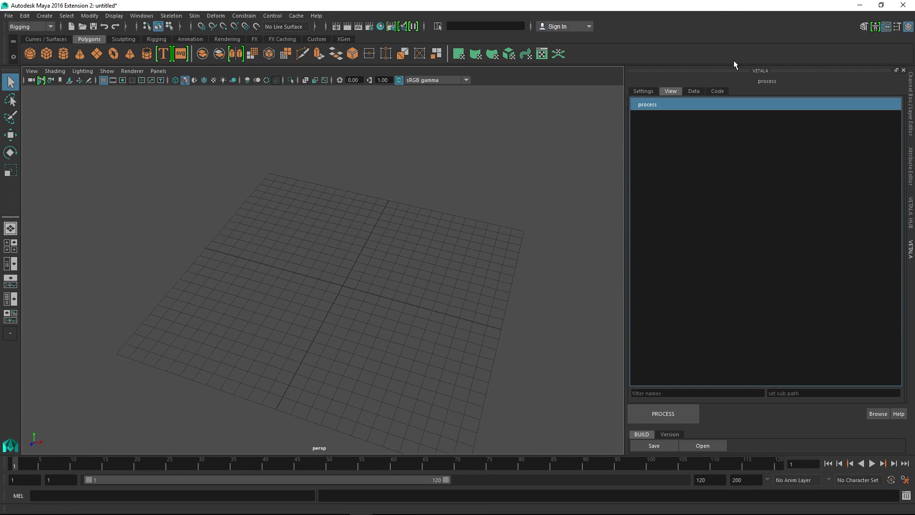
pyautogui.rightClick(714, 107)
pyautogui.click(737, 141)
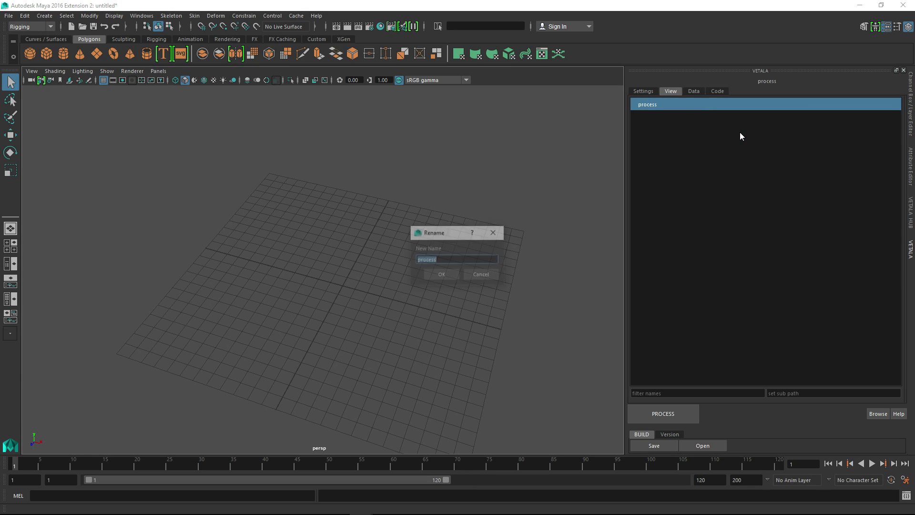
pyautogui.write('example')
pyautogui.press('Return')
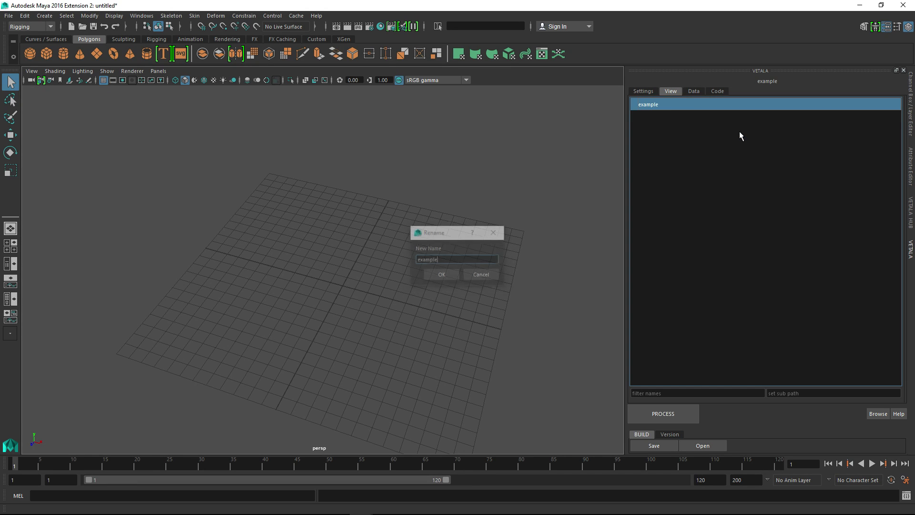
pyautogui.click(692, 91)
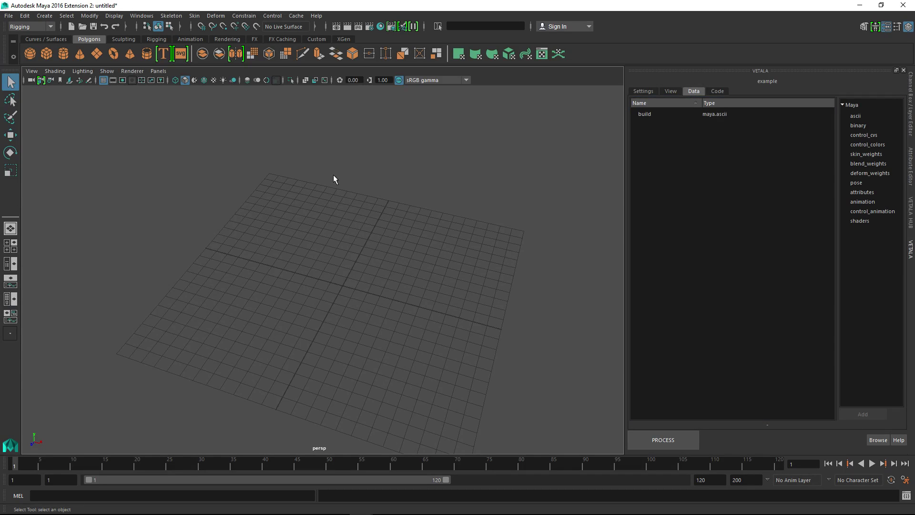
# Create a polygon cylinder at the grid's centre and set its height to about 14.4
pyautogui.keyDown('alt'); pyautogui.moveTo(333, 174); pyautogui.dragTo(205, 128); pyautogui.keyUp('alt')
pyautogui.keyDown('alt'); pyautogui.moveTo(267, 270); pyautogui.dragTo(286, 229); pyautogui.keyUp('alt')
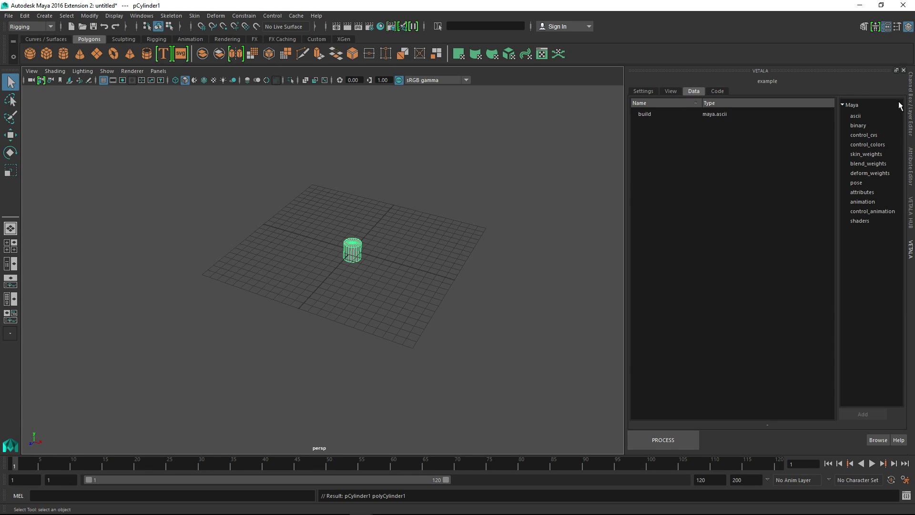
pyautogui.click(911, 94)
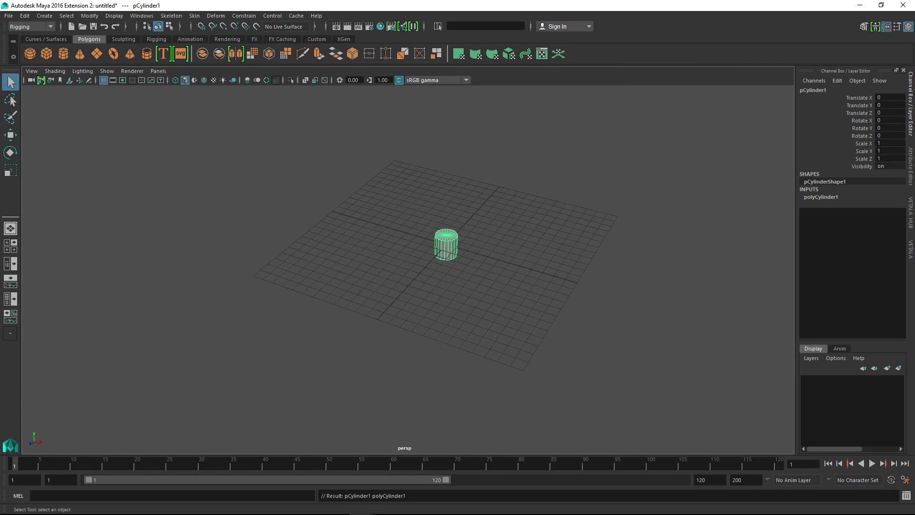
pyautogui.doubleClick(834, 198)
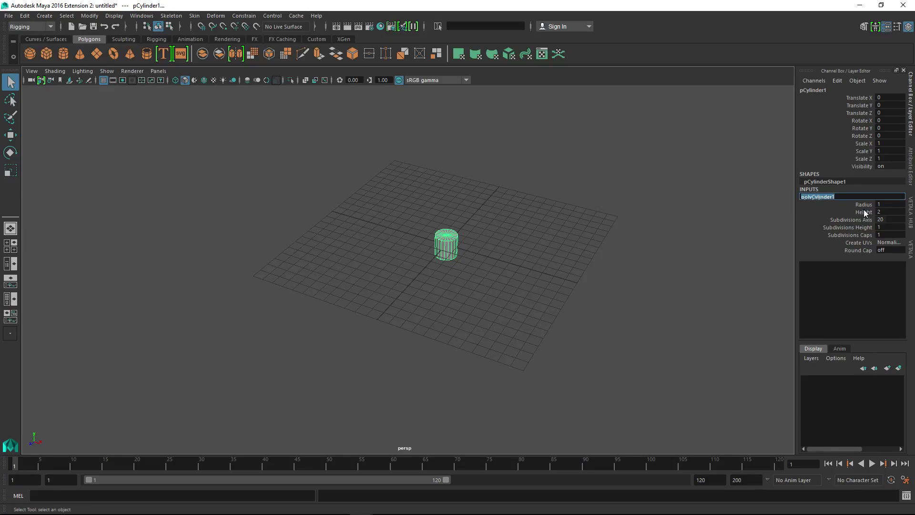
pyautogui.click(866, 213)
pyautogui.moveTo(472, 260); pyautogui.dragTo(848, 280, button='middle')
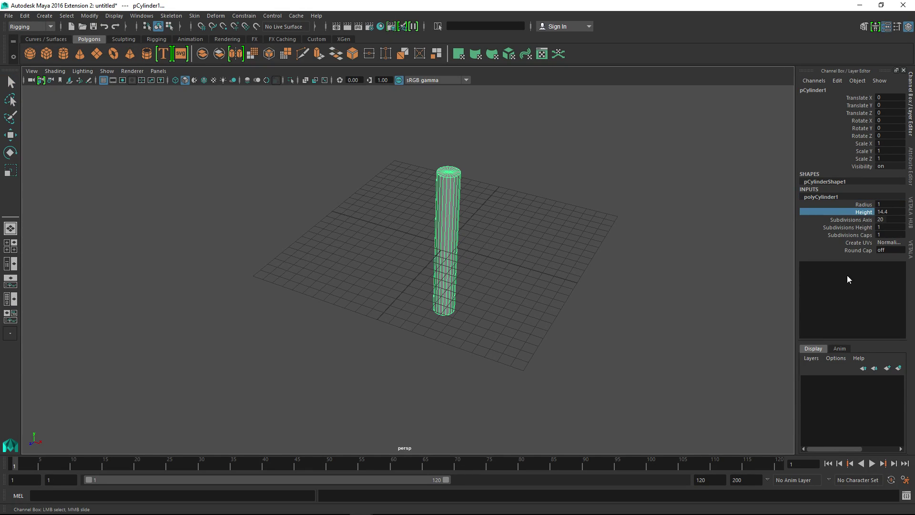
# Increase the cylinder's height subdivisions until its side faces are roughly square, and delete its construction history
pyautogui.click(859, 228)
pyautogui.moveTo(489, 255); pyautogui.dragTo(558, 279, button='middle')
pyautogui.keyDown('alt'); pyautogui.moveTo(553, 285); pyautogui.dragTo(558, 260); pyautogui.keyUp('alt')
pyautogui.keyDown('alt'); pyautogui.moveTo(558, 260); pyautogui.dragTo(573, 359, button='right'); pyautogui.keyUp('alt')
pyautogui.keyDown('alt'); pyautogui.moveTo(572, 360); pyautogui.dragTo(568, 305); pyautogui.keyUp('alt')
pyautogui.moveTo(556, 288); pyautogui.dragTo(570, 293, button='middle')
pyautogui.moveTo(544, 259); pyautogui.dragTo(598, 285, button='middle')
pyautogui.keyDown('alt'); pyautogui.moveTo(584, 286); pyautogui.dragTo(566, 268, button='right'); pyautogui.keyUp('alt')
pyautogui.rightClick(838, 212)
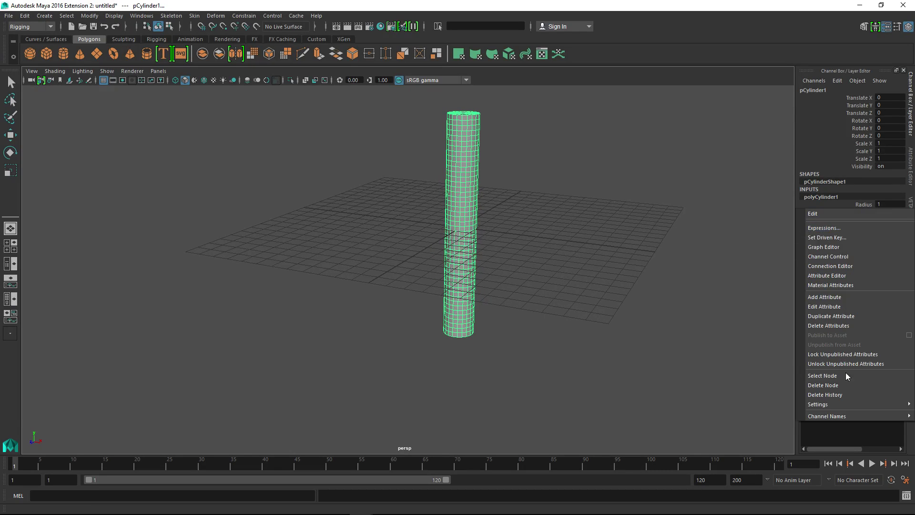
pyautogui.click(839, 395)
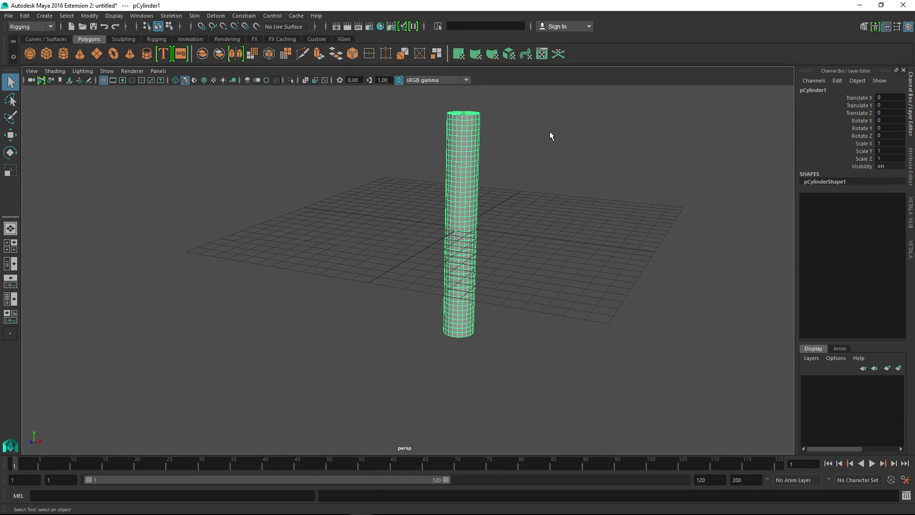
# Show the Outliner beside the viewport and rename the cylinder limb, changing that name to arm
pyautogui.click(10, 263)
pyautogui.doubleClick(80, 130)
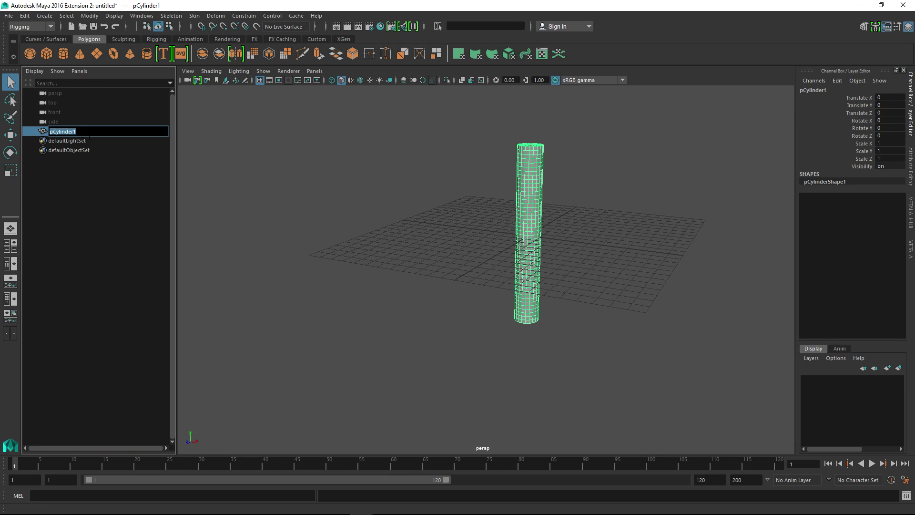
pyautogui.write('limb')
pyautogui.press('Return')
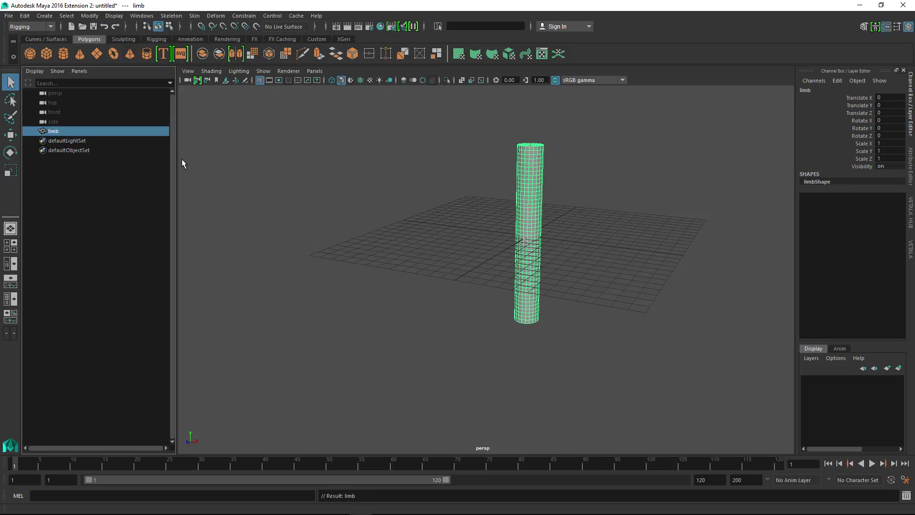
pyautogui.doubleClick(116, 131)
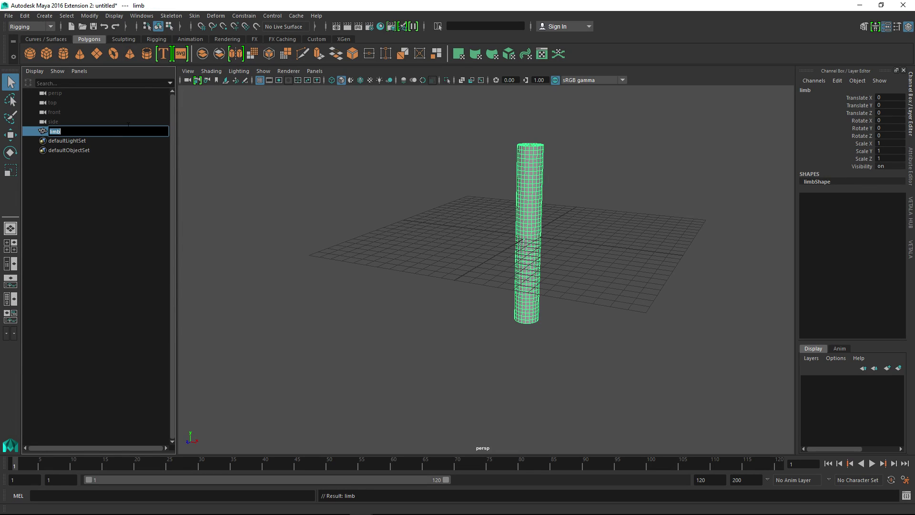
pyautogui.write('arm')
pyautogui.press('Return')
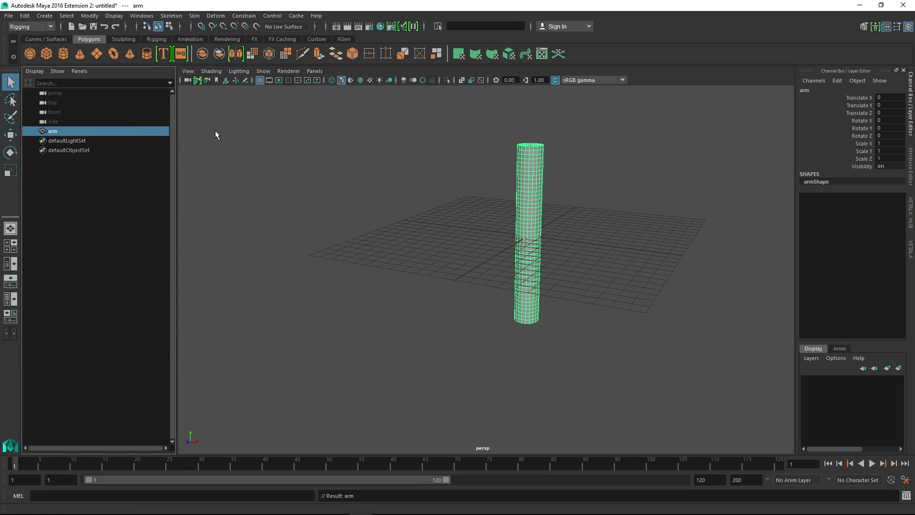
# Group the arm cylinder and rename the group model
pyautogui.hotkey('ctrl', 'g')
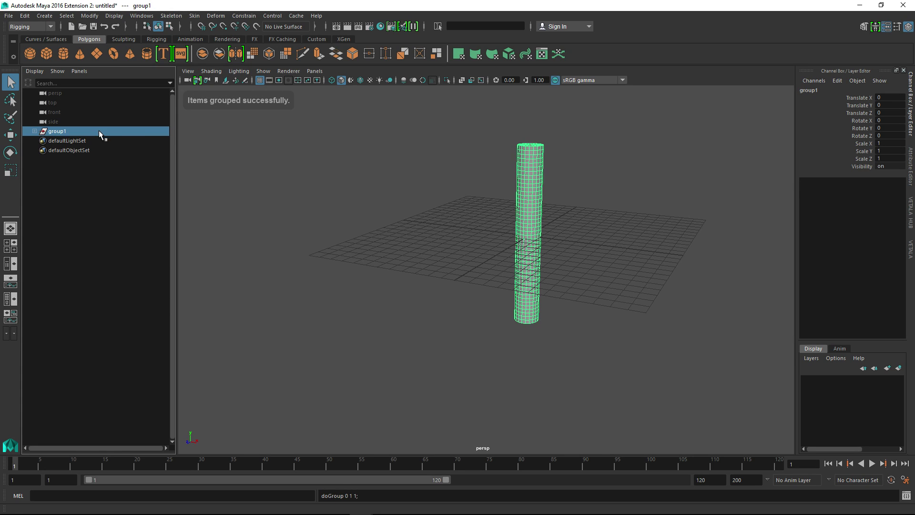
pyautogui.doubleClick(99, 131)
pyautogui.write('mo')
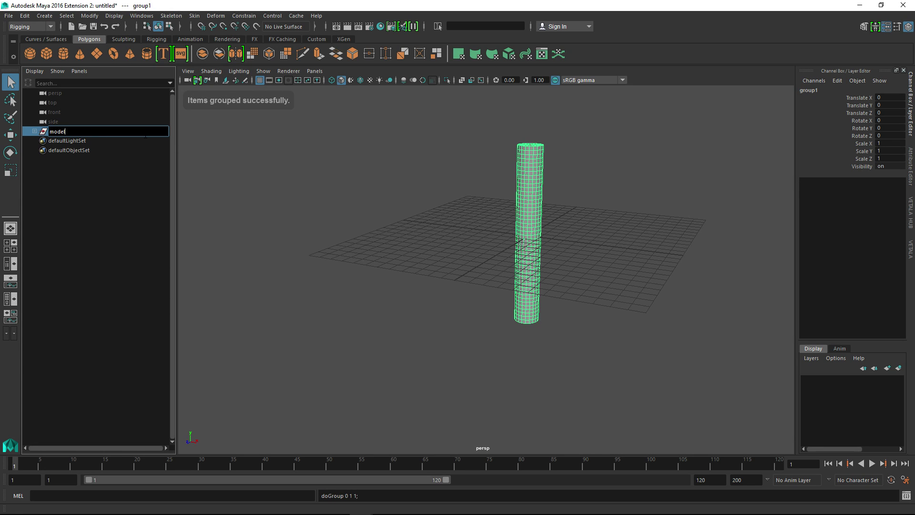
pyautogui.write('del')
pyautogui.press('Return')
# Add an ascii data entry to the example process in Vetala and rename it model
pyautogui.click(911, 249)
pyautogui.moveTo(797, 115); pyautogui.dragTo(626, 113)
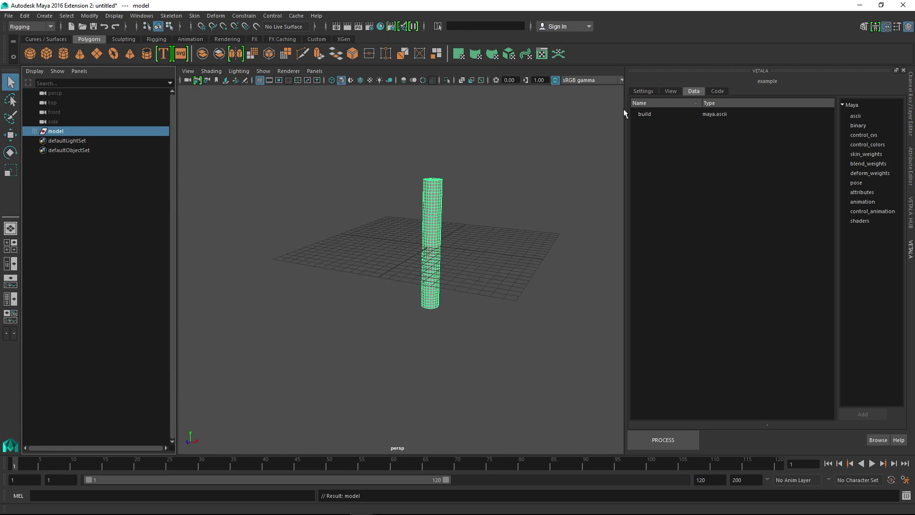
pyautogui.click(856, 127)
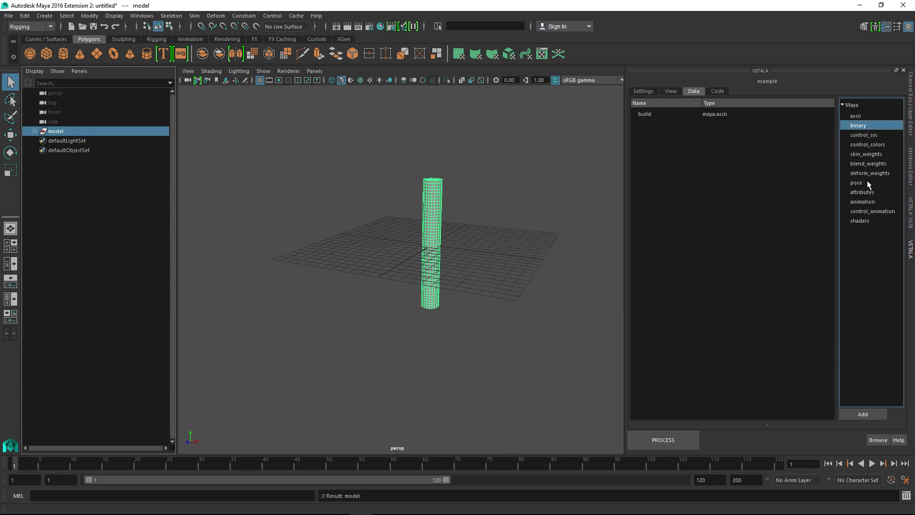
pyautogui.click(868, 117)
pyautogui.click(864, 413)
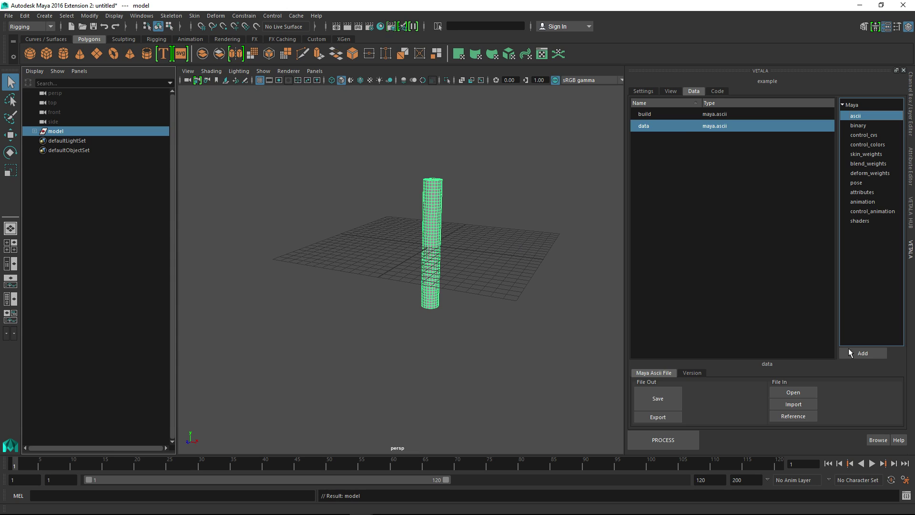
pyautogui.rightClick(679, 123)
pyautogui.click(716, 129)
pyautogui.write('m')
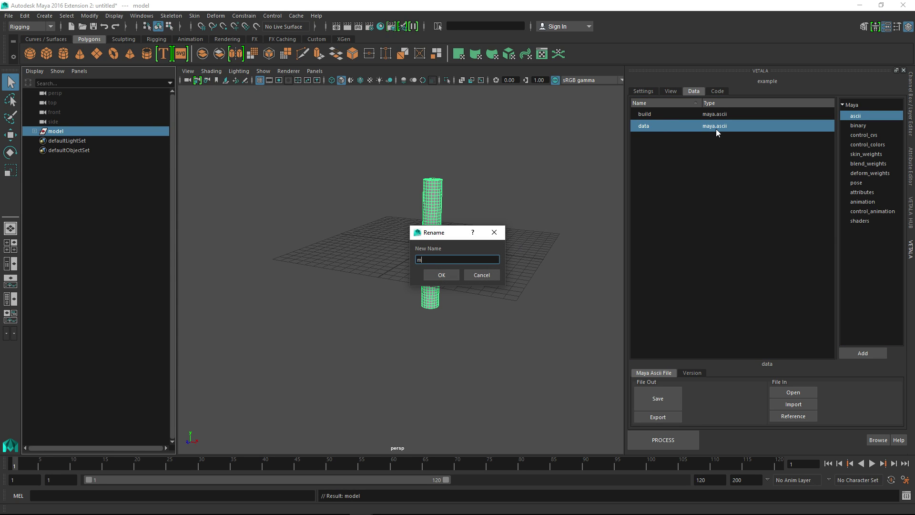
pyautogui.write('odel')
pyautogui.press('Return')
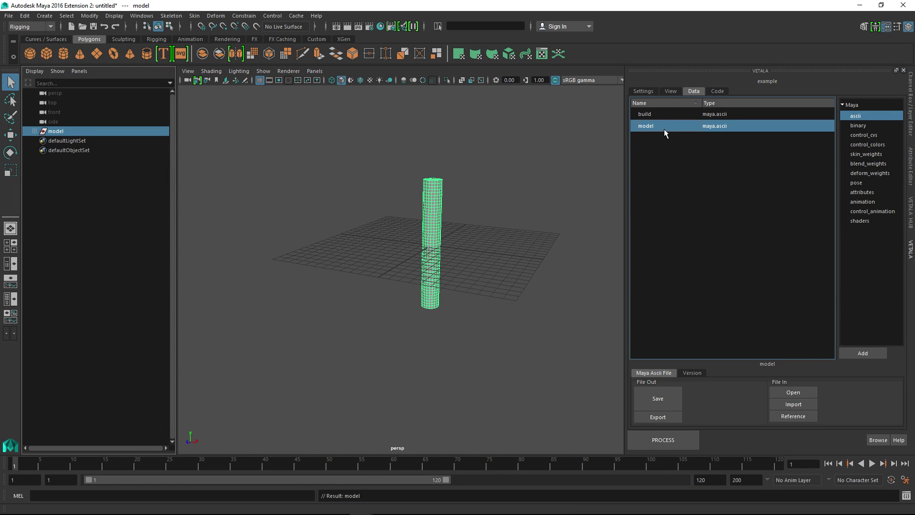
# Save the scene to the model data entry without a comment and check its version history
pyautogui.click(654, 403)
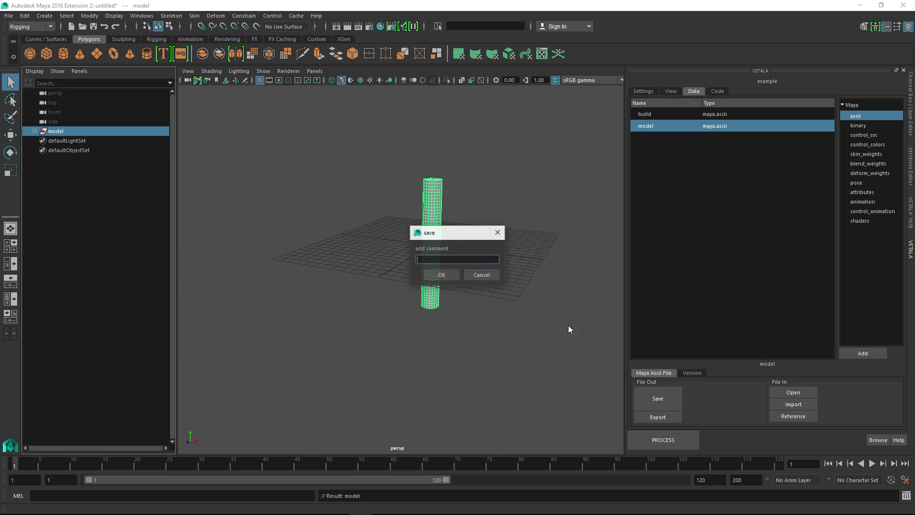
pyautogui.click(446, 274)
pyautogui.click(697, 374)
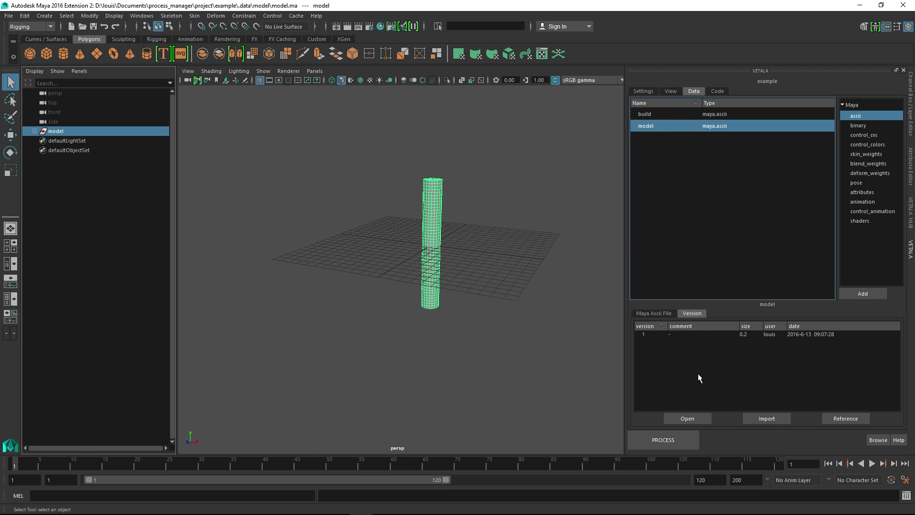
pyautogui.click(662, 314)
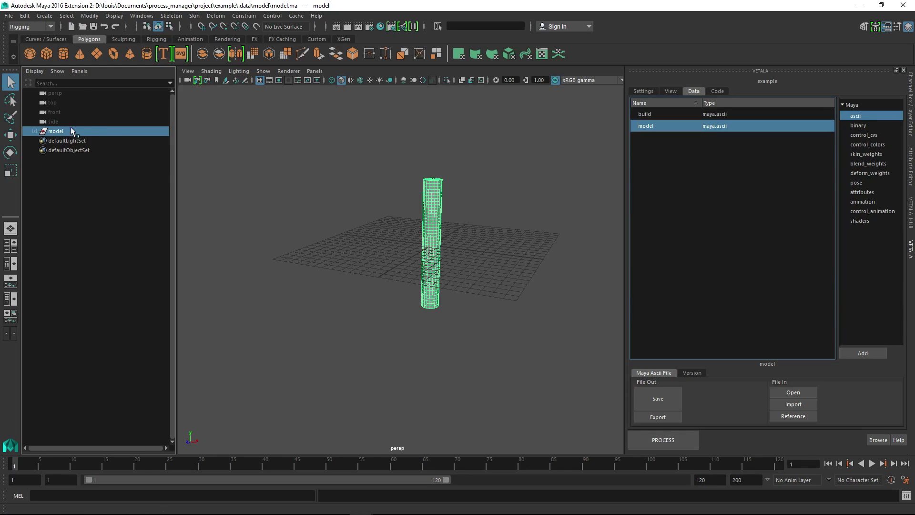
# Open the saved model file from its data entry twice, discarding the unsaved changes each time
pyautogui.keyDown('alt'); pyautogui.moveTo(496, 260); pyautogui.dragTo(434, 230); pyautogui.keyUp('alt')
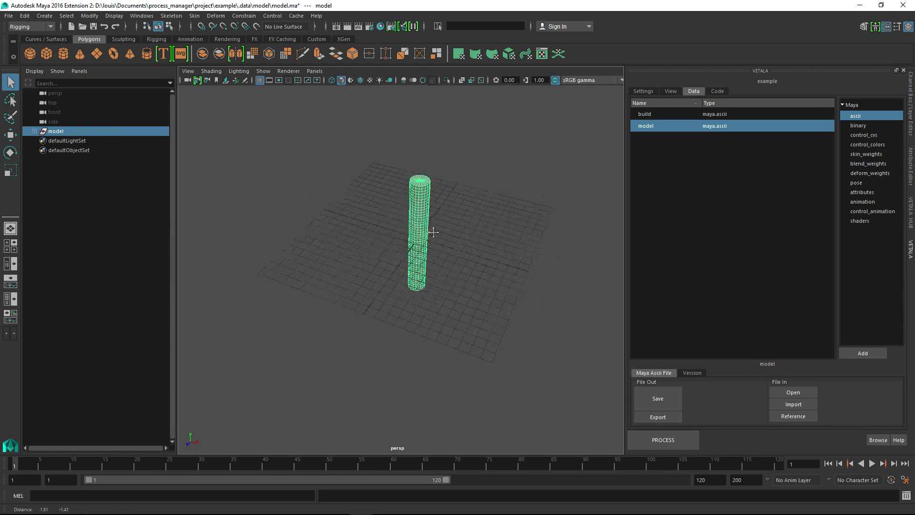
pyautogui.keyDown('alt'); pyautogui.moveTo(433, 231); pyautogui.dragTo(434, 202, button='middle'); pyautogui.keyUp('alt')
pyautogui.keyDown('alt'); pyautogui.moveTo(433, 202); pyautogui.dragTo(412, 229, button='right'); pyautogui.keyUp('alt')
pyautogui.keyDown('alt'); pyautogui.moveTo(413, 229); pyautogui.dragTo(462, 319); pyautogui.keyUp('alt')
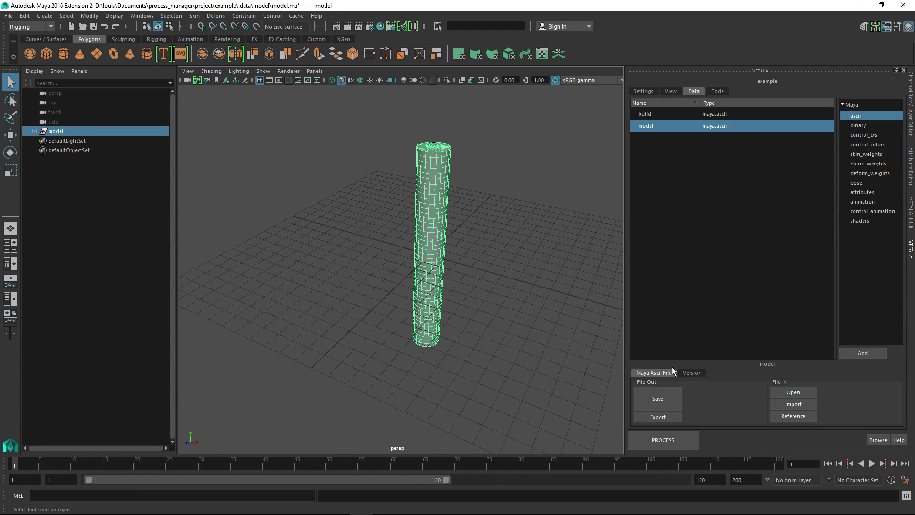
pyautogui.click(793, 392)
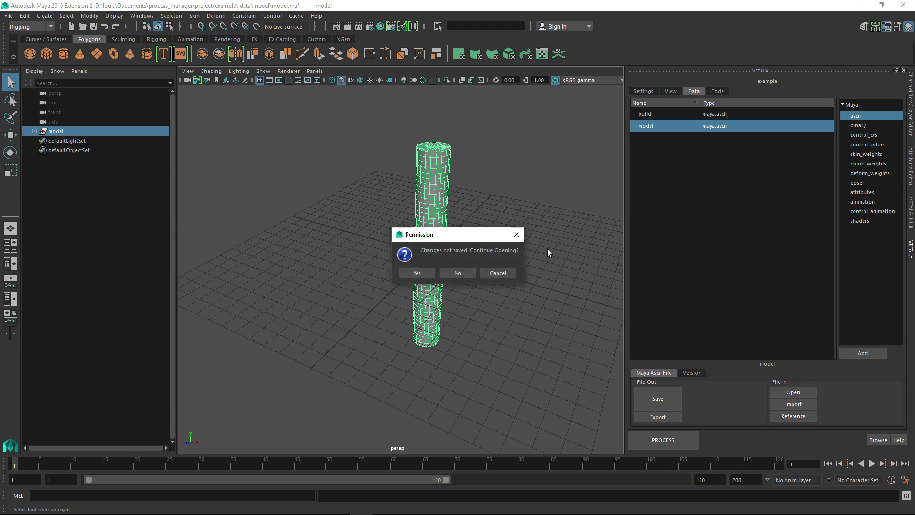
pyautogui.click(418, 273)
pyautogui.keyDown('alt'); pyautogui.moveTo(457, 277); pyautogui.dragTo(493, 277); pyautogui.keyUp('alt')
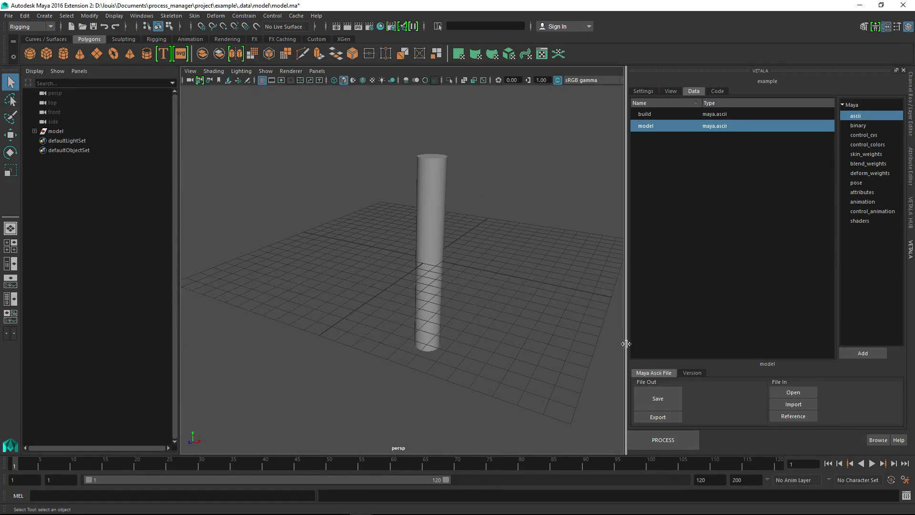
pyautogui.click(793, 393)
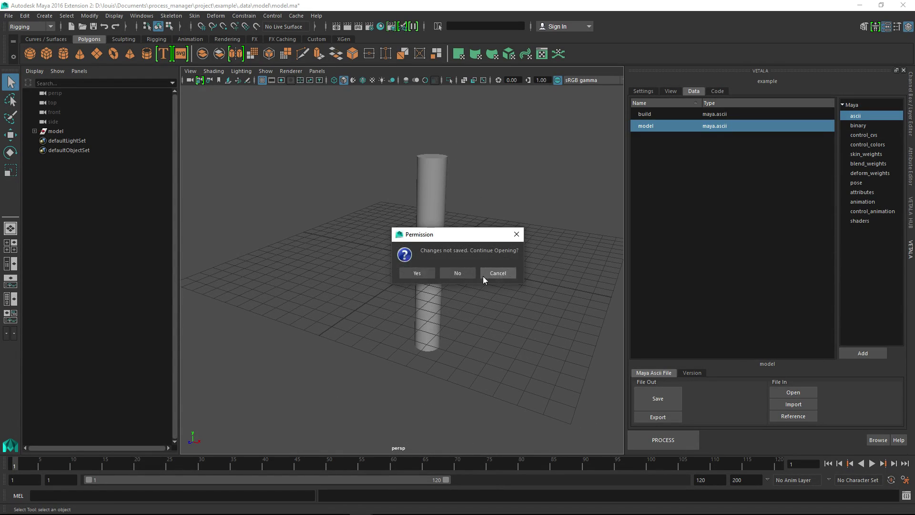
pyautogui.click(418, 274)
# Examine the process settings for new-scene and auto-focus behaviour, and return to the process list
pyautogui.click(644, 91)
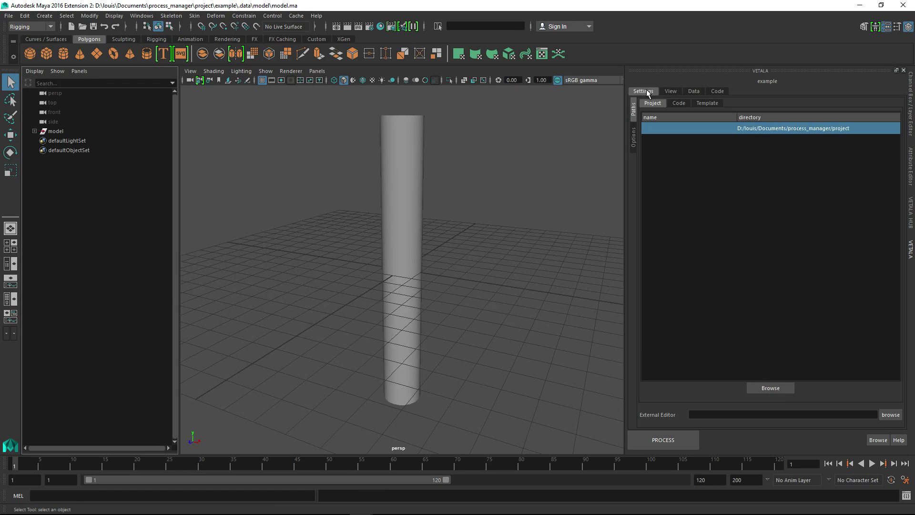
pyautogui.click(634, 138)
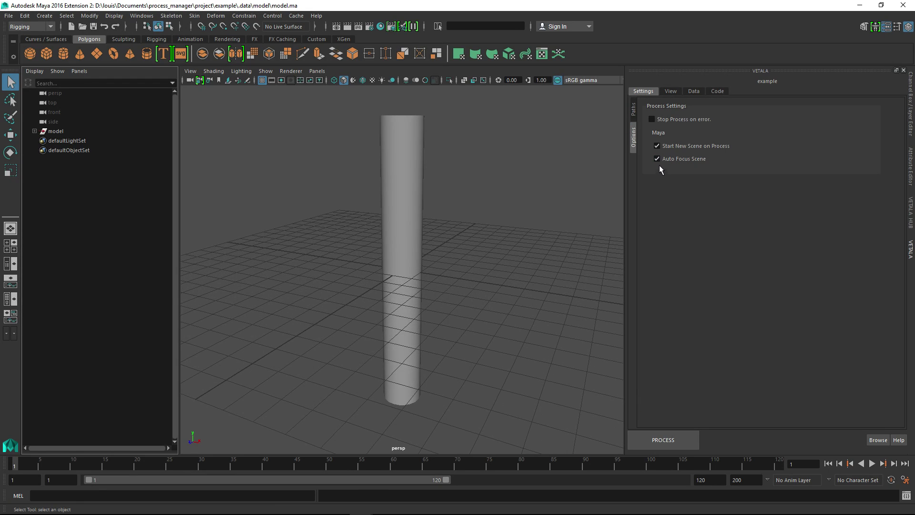
pyautogui.click(671, 91)
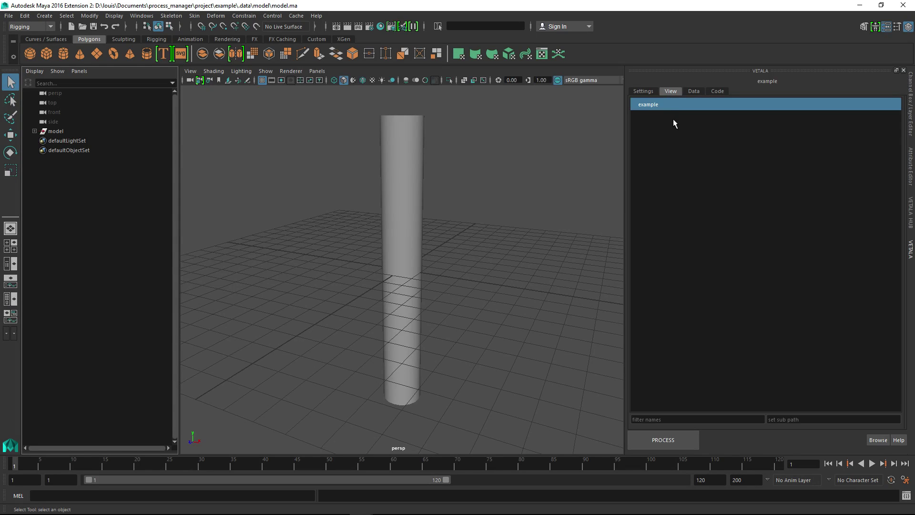
# Return to the example process's data and reopen the model file from its entry
pyautogui.click(696, 91)
pyautogui.click(794, 391)
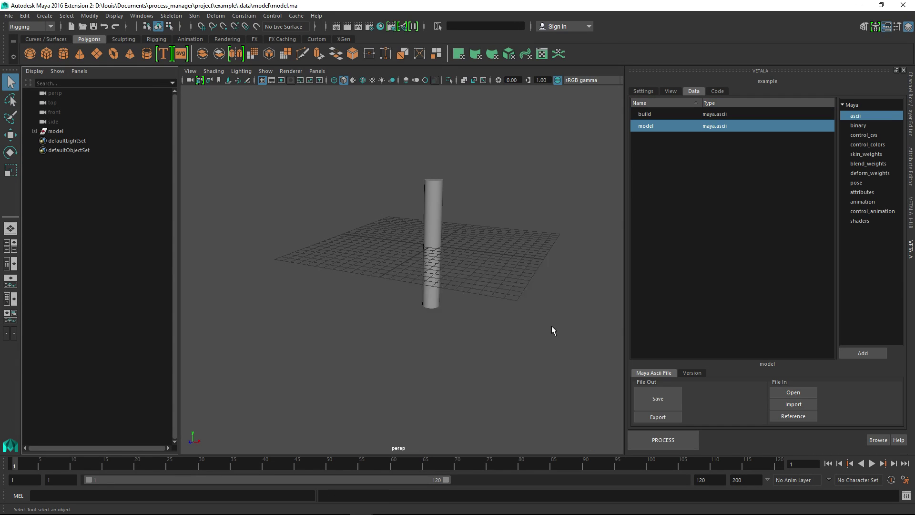
pyautogui.click(794, 392)
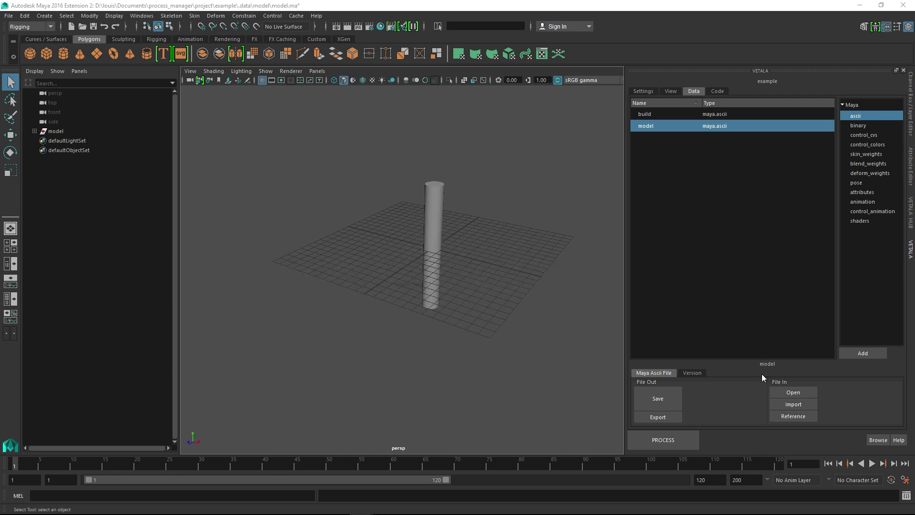
# Check the example process's settings, and reopen the model file from its data entry, discarding the unsaved changes
pyautogui.click(417, 273)
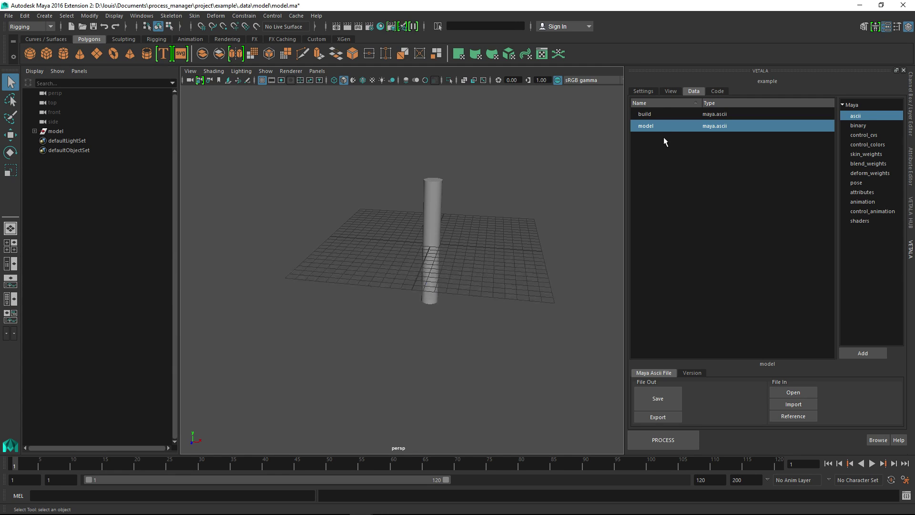
pyautogui.click(643, 91)
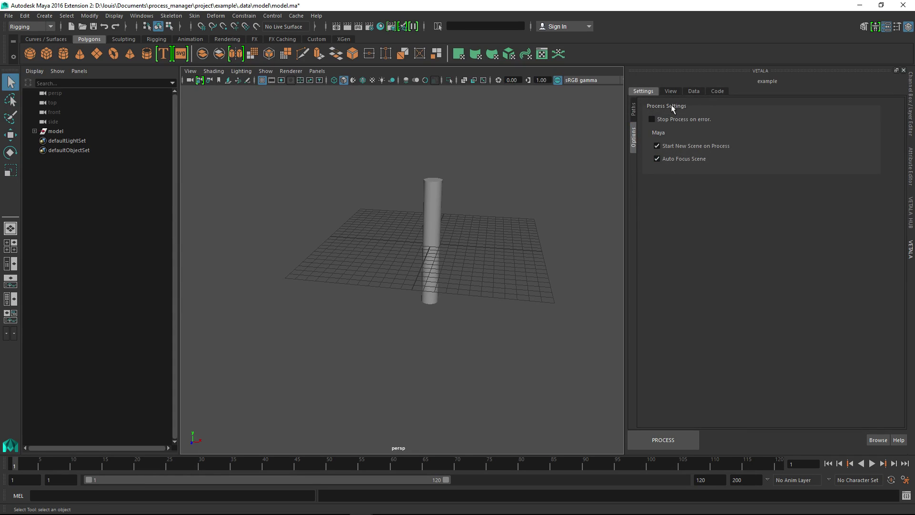
pyautogui.click(694, 92)
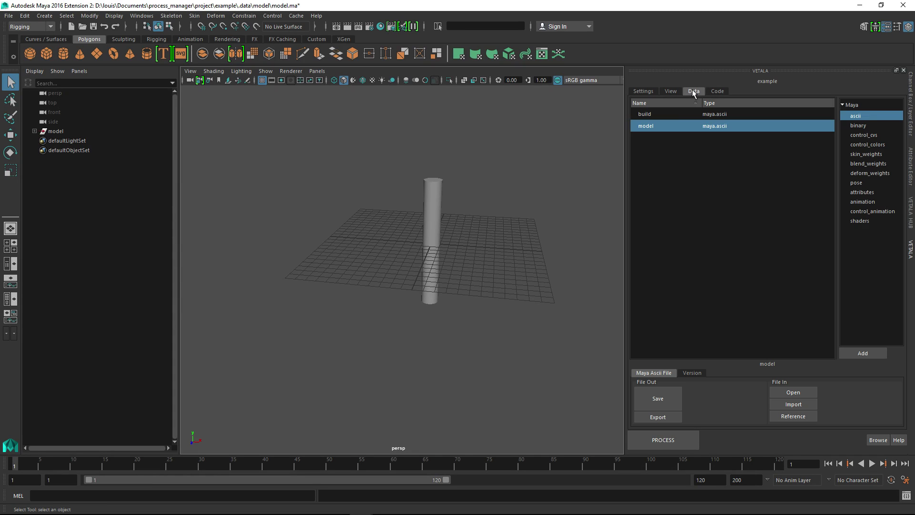
pyautogui.click(784, 392)
pyautogui.click(420, 273)
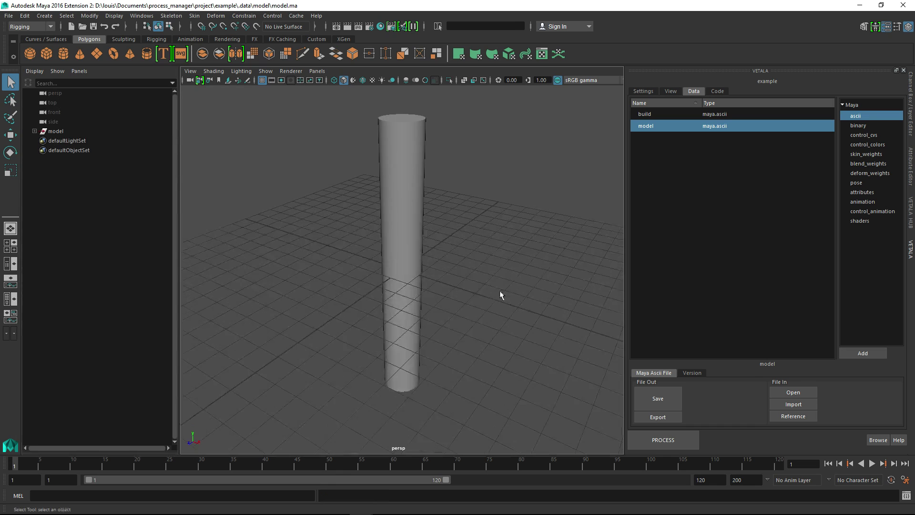
# Draw a three-joint chain up the cylinder in the side view, from its base through the middle to its top end, and show it in wireframe
pyautogui.keyDown('alt'); pyautogui.moveTo(499, 290); pyautogui.dragTo(422, 254, button='right'); pyautogui.keyUp('alt')
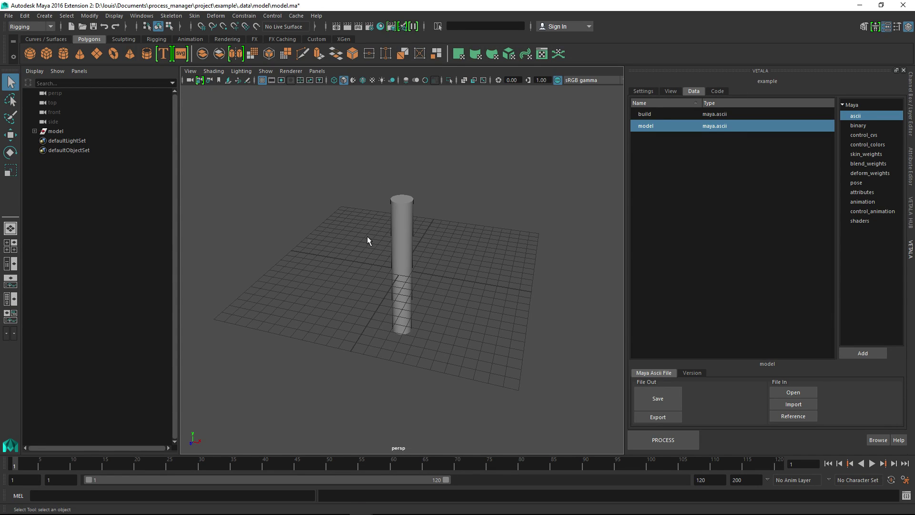
pyautogui.keyDown('alt'); pyautogui.moveTo(368, 236); pyautogui.dragTo(382, 205); pyautogui.keyUp('alt')
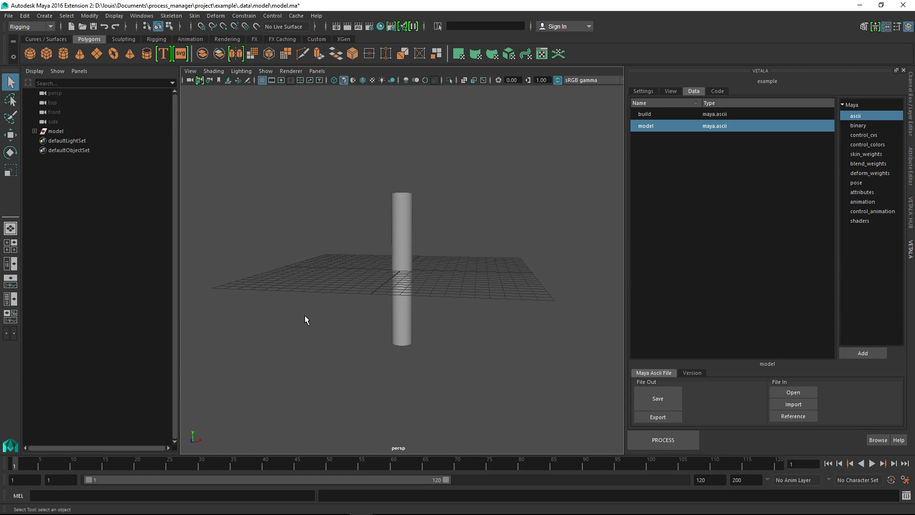
pyautogui.keyDown('alt'); pyautogui.moveTo(345, 278); pyautogui.dragTo(288, 265); pyautogui.keyUp('alt')
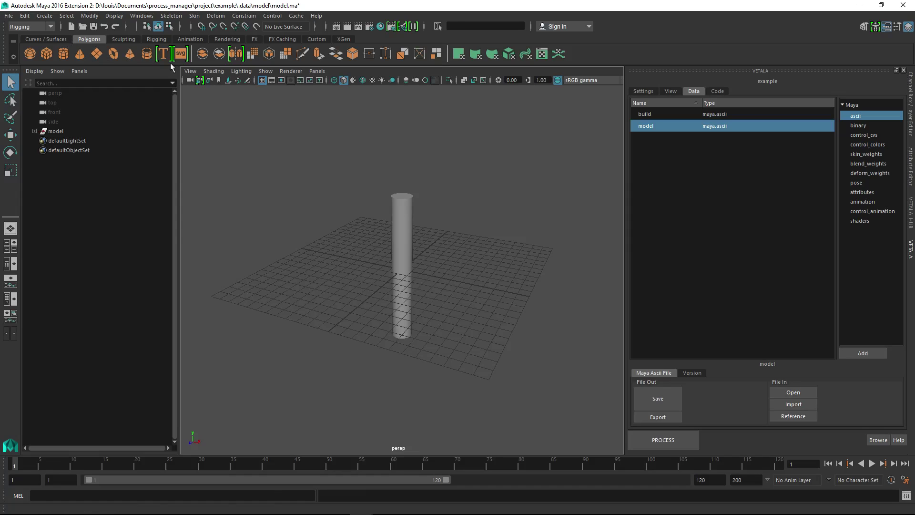
pyautogui.click(164, 41)
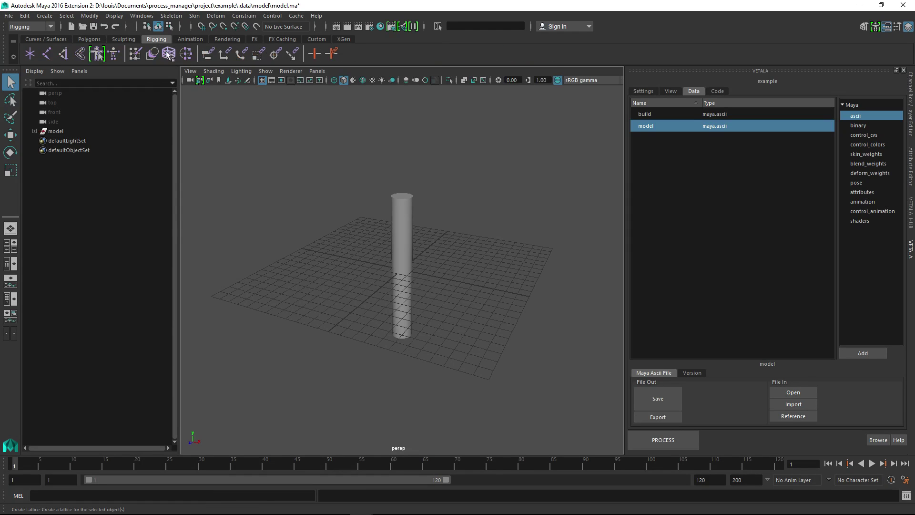
pyautogui.click(48, 55)
pyautogui.press('space')
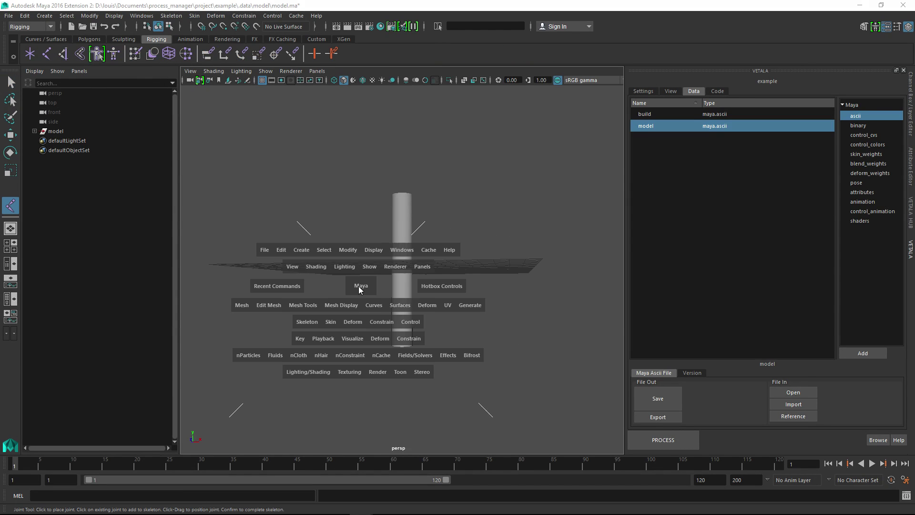
pyautogui.moveTo(358, 284); pyautogui.dragTo(393, 287)
pyautogui.click(399, 368)
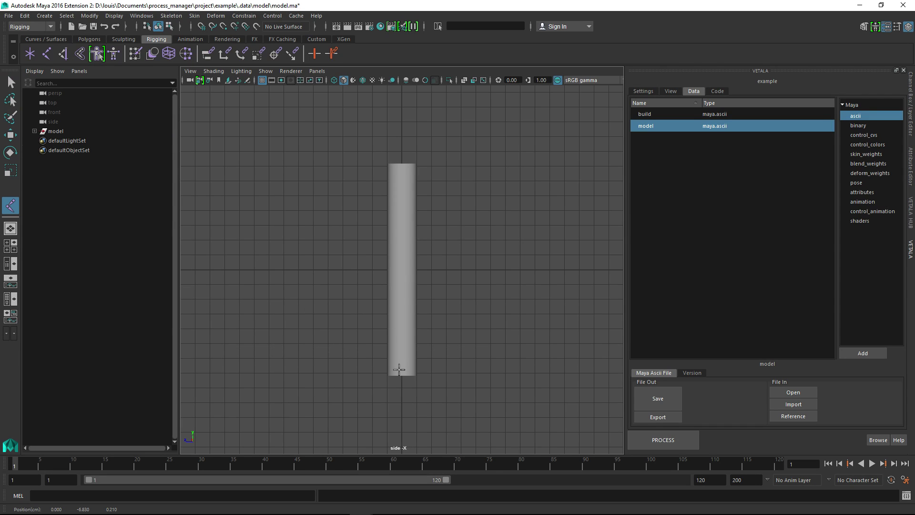
pyautogui.click(398, 164)
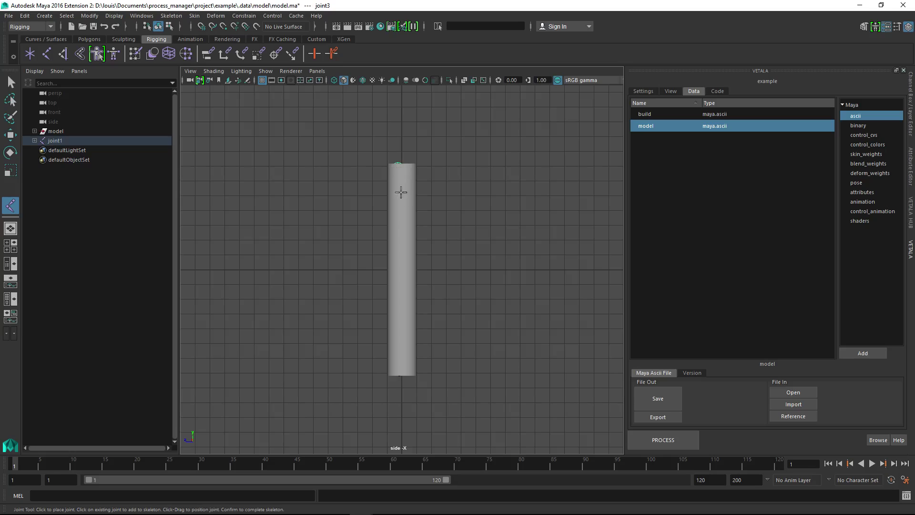
pyautogui.press('q')
pyautogui.press('4')
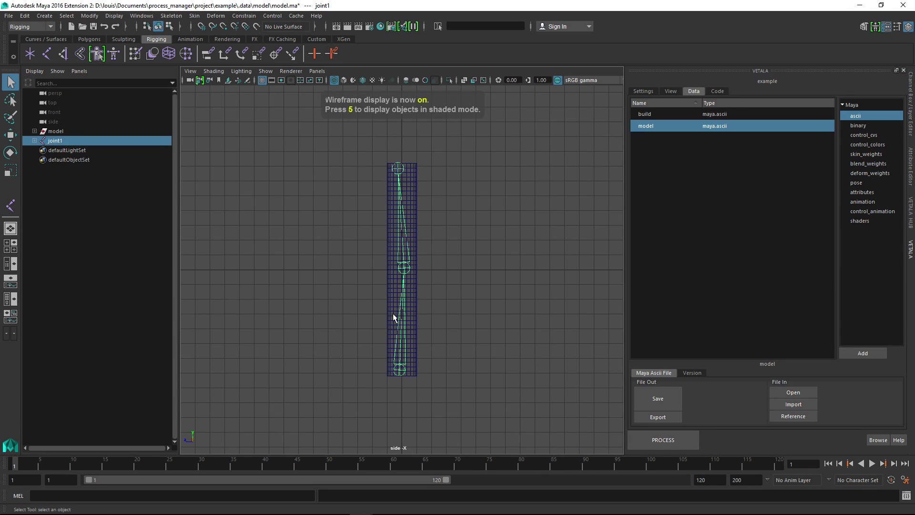
# Rename the root joint to joint_arm and its child joint to joint_elbow
pyautogui.doubleClick(79, 142)
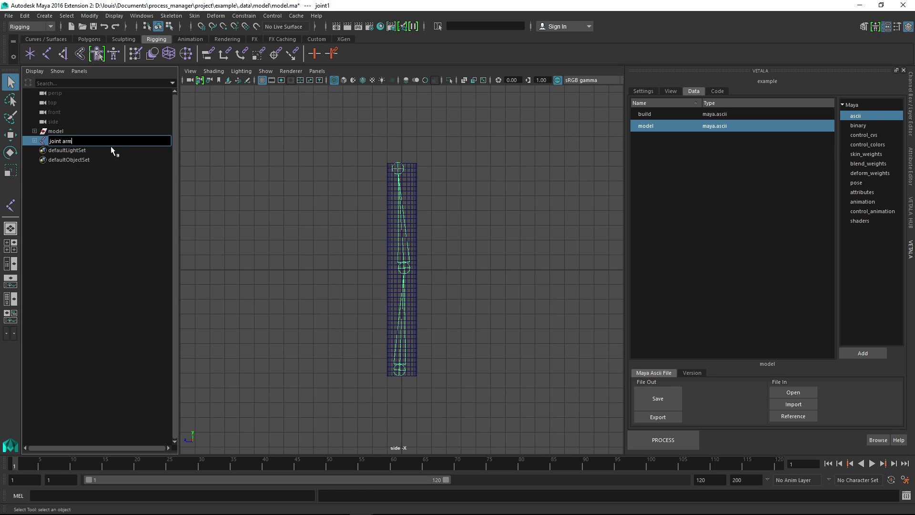
pyautogui.write('joint arm')
pyautogui.press('Return')
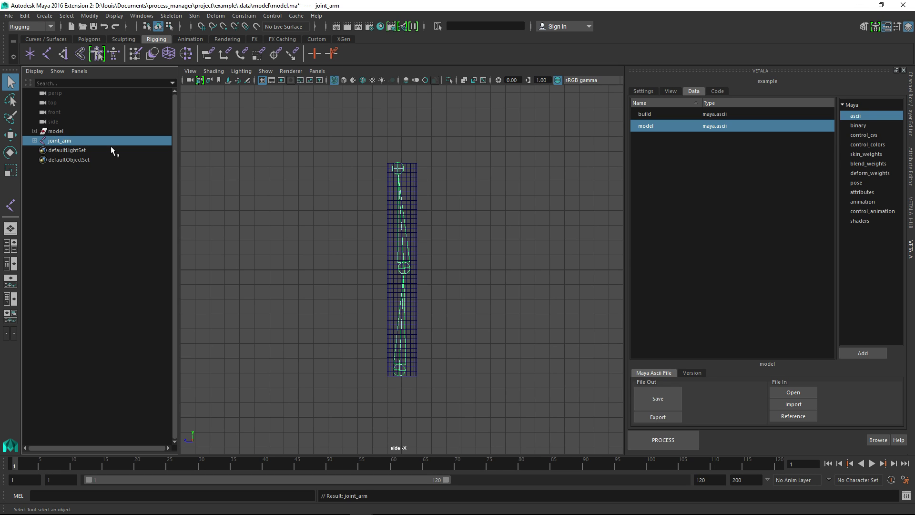
pyautogui.click(35, 141)
pyautogui.doubleClick(89, 147)
pyautogui.press('BackSpace')
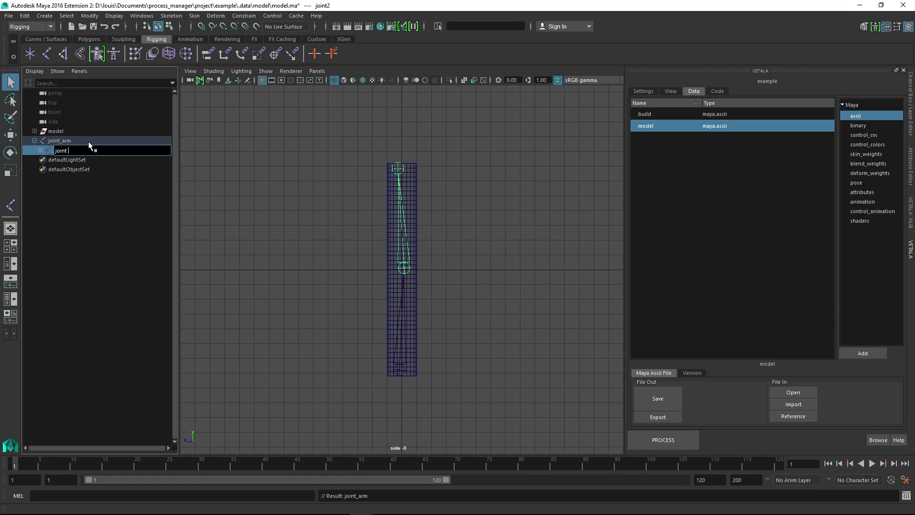
pyautogui.write('elbow')
pyautogui.press('Return')
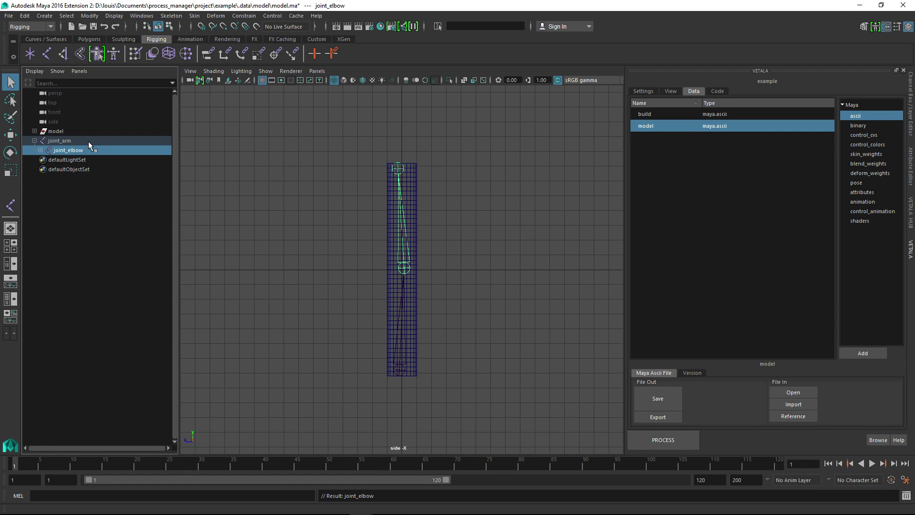
# Rename the end joint under joint_elbow to joint_wrist
pyautogui.click(40, 150)
pyautogui.doubleClick(65, 160)
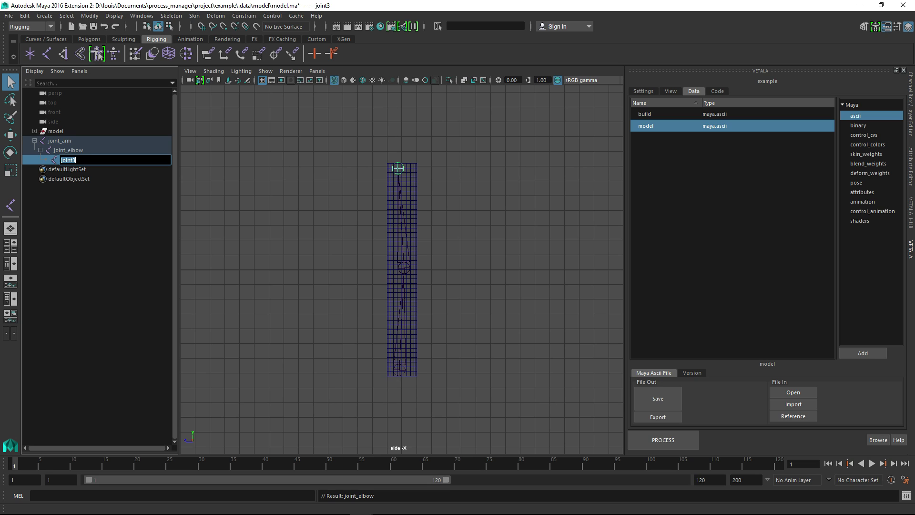
pyautogui.click(76, 160)
pyautogui.write('_wrist')
pyautogui.press('Return')
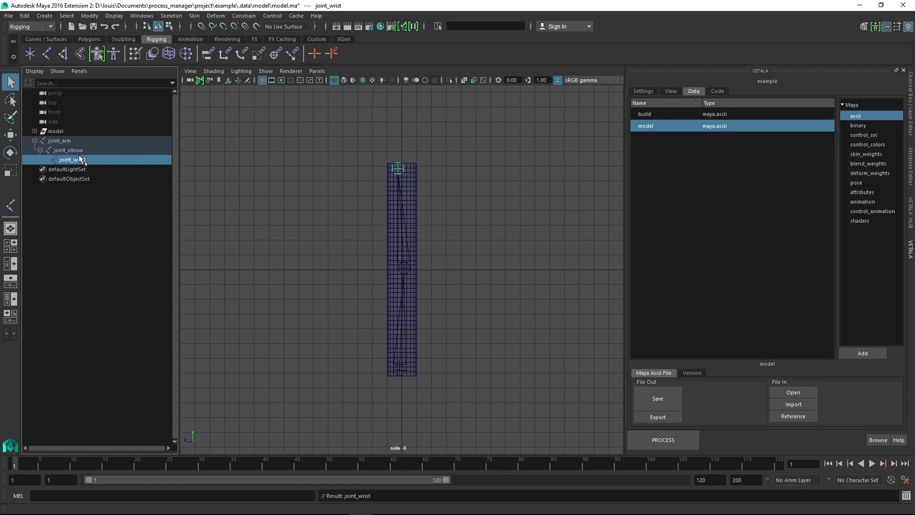
# Delete the model group from the scene, keeping only the arm joint chain
pyautogui.moveTo(74, 141); pyautogui.dragTo(87, 159)
pyautogui.keyDown('alt'); pyautogui.moveTo(370, 214); pyautogui.dragTo(377, 227, button='middle'); pyautogui.keyUp('alt')
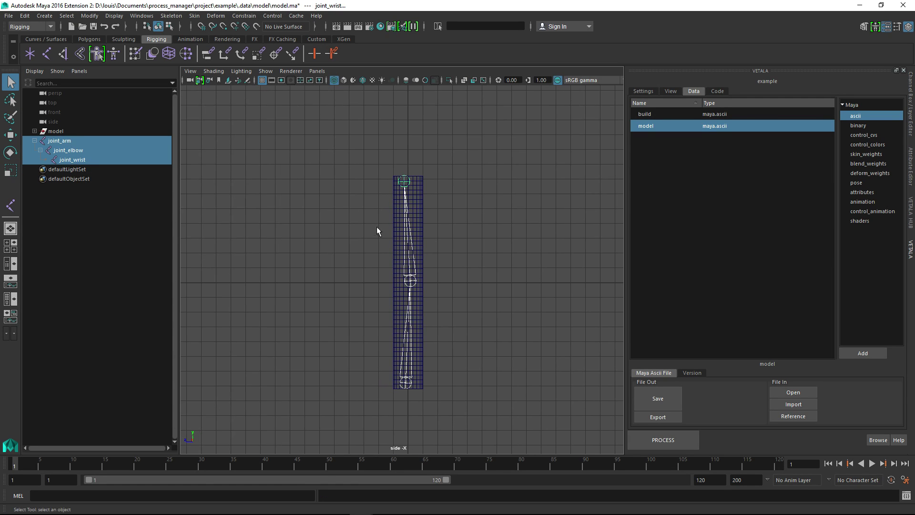
pyautogui.keyDown('alt'); pyautogui.moveTo(377, 227); pyautogui.dragTo(367, 228, button='right'); pyautogui.keyUp('alt')
pyautogui.keyDown('alt'); pyautogui.moveTo(368, 228); pyautogui.dragTo(334, 212); pyautogui.keyUp('alt')
pyautogui.click(84, 129)
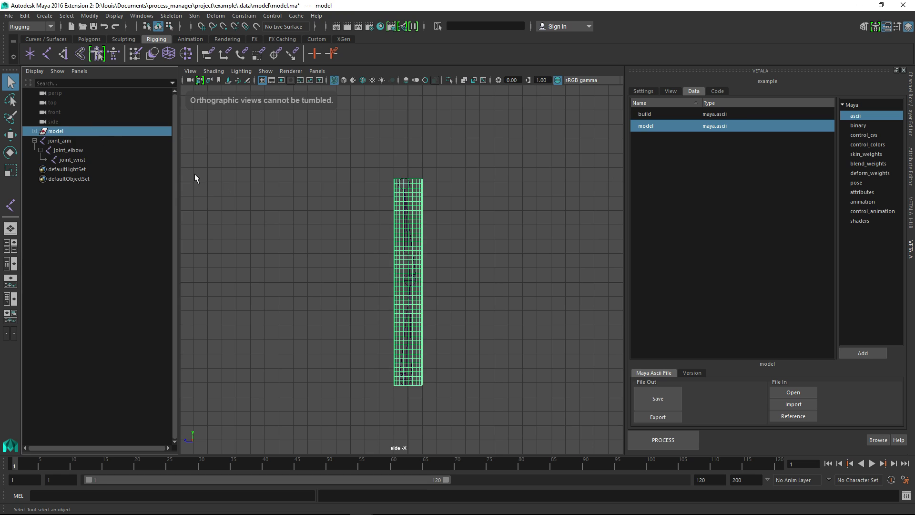
pyautogui.press('Delete')
# Group the joint_arm chain and name the new group setup
pyautogui.click(67, 130)
pyautogui.hotkey('ctrl', 'g')
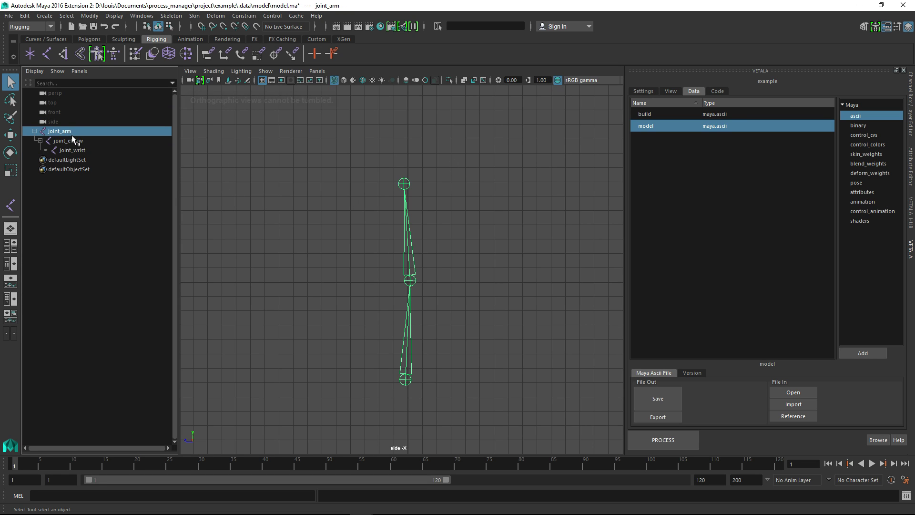
pyautogui.doubleClick(65, 131)
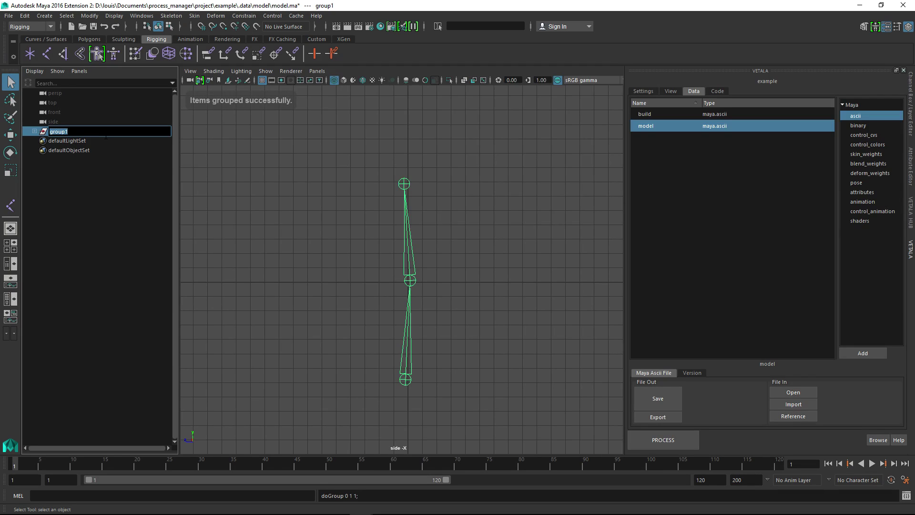
pyautogui.write('str')
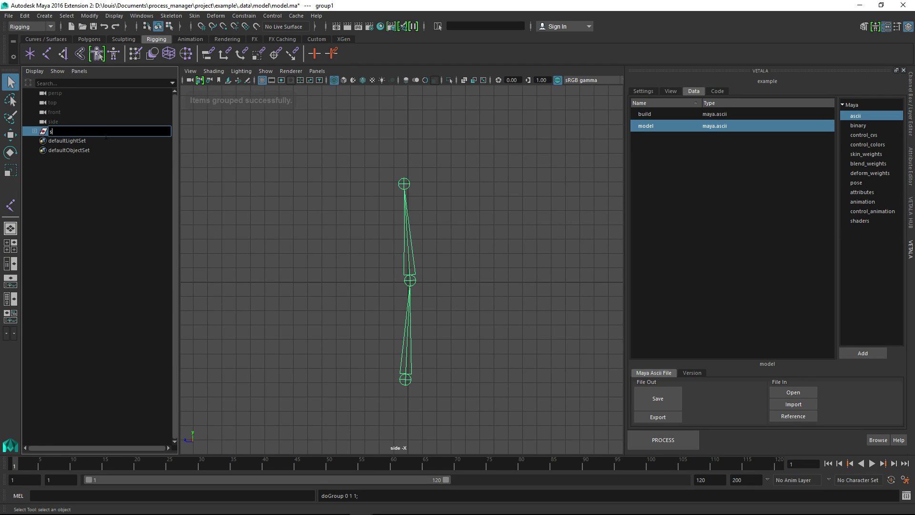
pyautogui.press('BackSpace')
pyautogui.press('BackSpace')
pyautogui.write('etup')
pyautogui.press('Return')
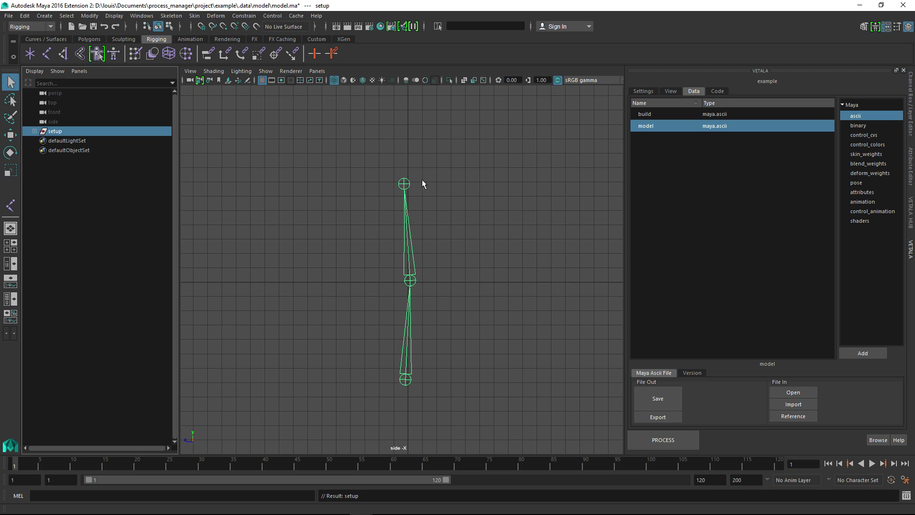
# Add a Maya ascii data entry named structure and save the joint scene to it without a comment
pyautogui.keyDown('alt'); pyautogui.moveTo(429, 268); pyautogui.dragTo(445, 237, button='middle'); pyautogui.keyUp('alt')
pyautogui.click(860, 353)
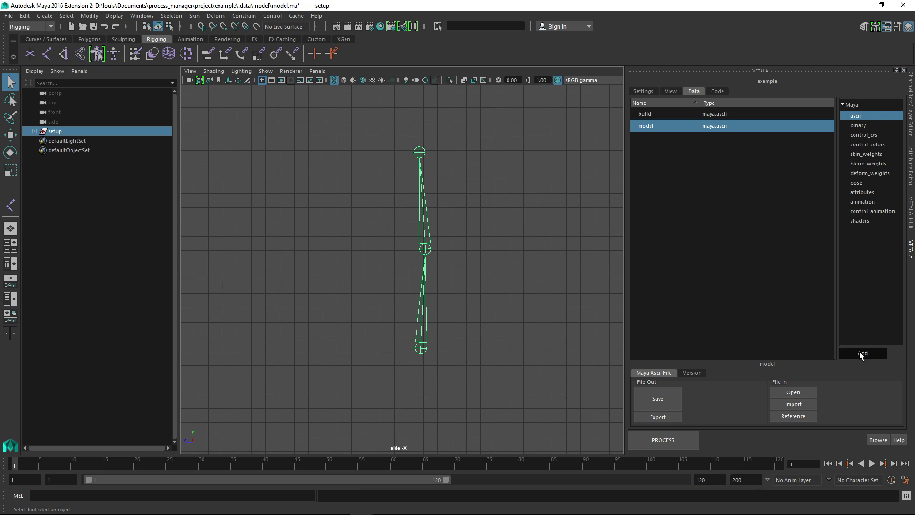
pyautogui.click(862, 355)
pyautogui.rightClick(664, 127)
pyautogui.click(685, 137)
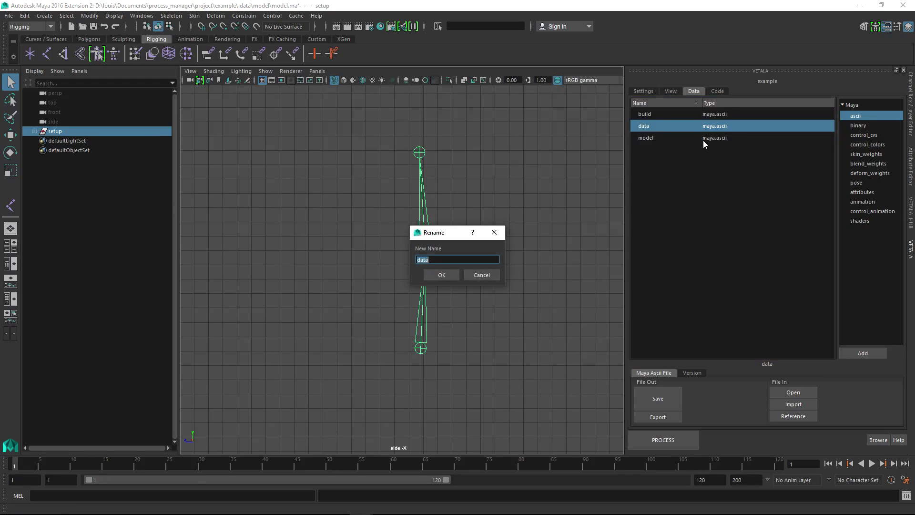
pyautogui.write('structure')
pyautogui.press('Return')
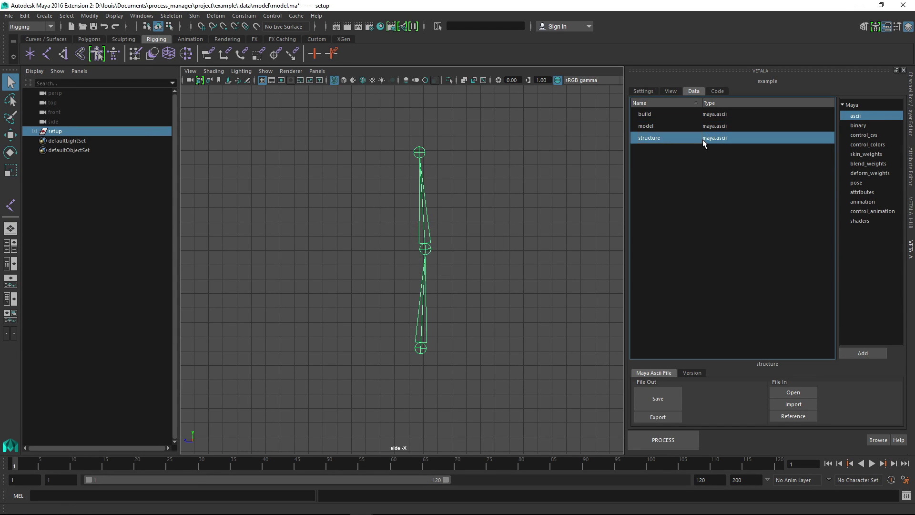
pyautogui.click(658, 417)
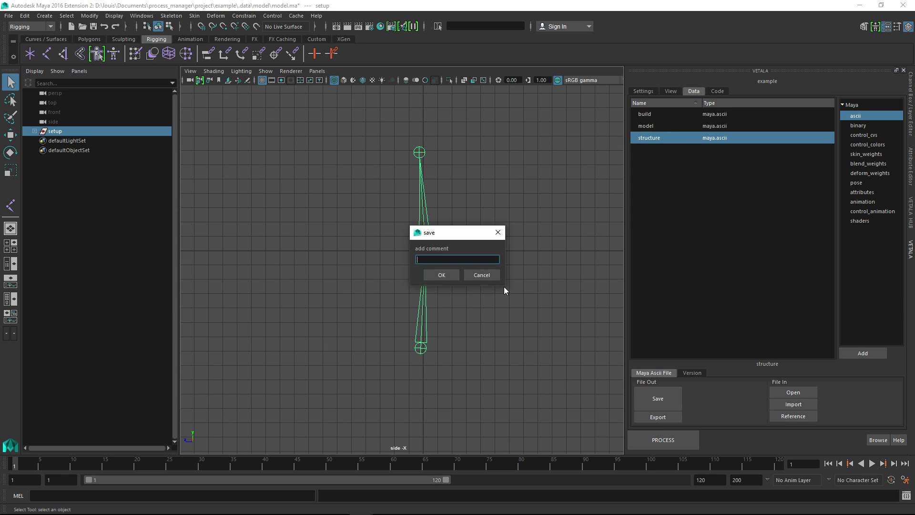
pyautogui.click(436, 275)
# Examine the joint hierarchy under the setup group, from joint_arm through joint_elbow to joint_wrist
pyautogui.keyDown('alt'); pyautogui.moveTo(439, 241); pyautogui.dragTo(454, 259, button='middle'); pyautogui.keyUp('alt')
pyautogui.keyDown('alt'); pyautogui.moveTo(454, 259); pyautogui.dragTo(356, 203, button='right'); pyautogui.keyUp('alt')
pyautogui.keyDown('alt'); pyautogui.moveTo(457, 294); pyautogui.dragTo(450, 258, button='middle'); pyautogui.keyUp('alt')
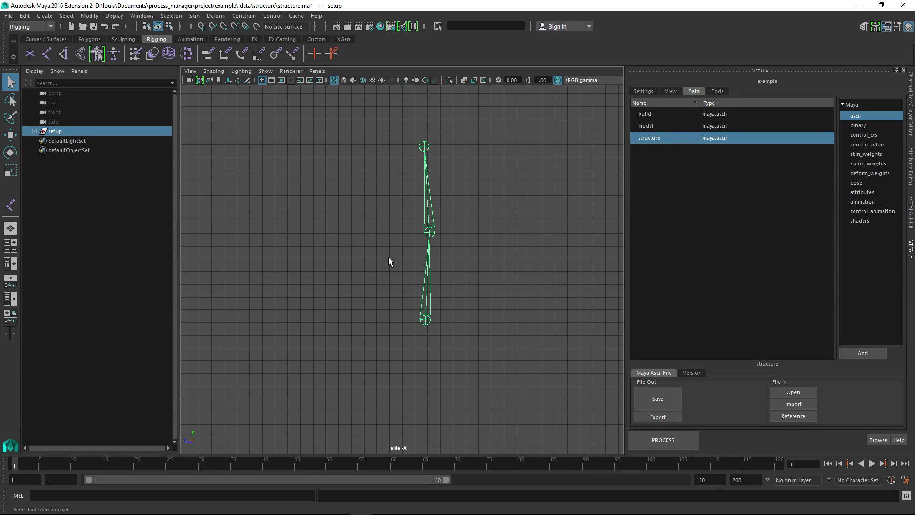
pyautogui.click(34, 131)
pyautogui.click(41, 141)
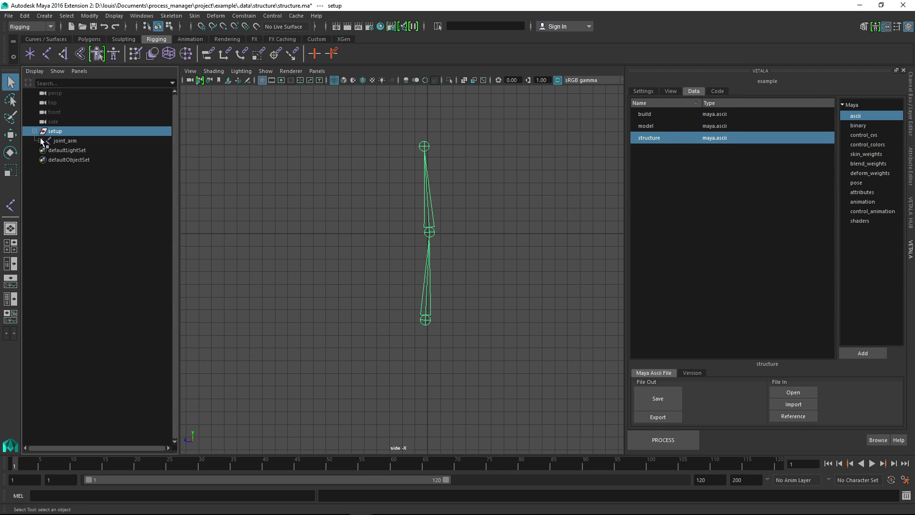
pyautogui.click(46, 150)
pyautogui.click(85, 140)
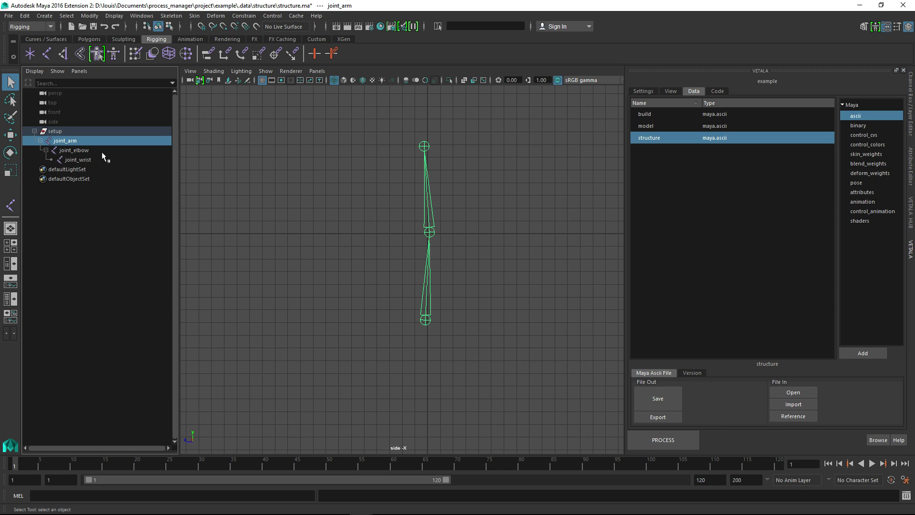
pyautogui.click(86, 152)
pyautogui.click(88, 159)
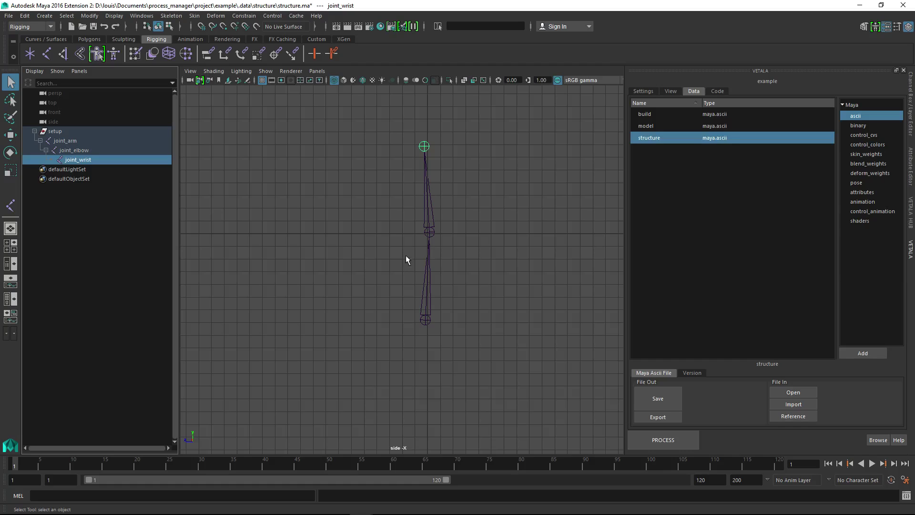
# Move joint_elbow slightly along the Z axis in the side view to bring it in line with the wrist joint
pyautogui.moveTo(405, 256); pyautogui.dragTo(460, 307)
pyautogui.keyDown('alt'); pyautogui.moveTo(459, 309); pyautogui.dragTo(507, 448, button='right'); pyautogui.keyUp('alt')
pyautogui.keyDown('alt'); pyautogui.moveTo(445, 280); pyautogui.dragTo(431, 333, button='middle'); pyautogui.keyUp('alt')
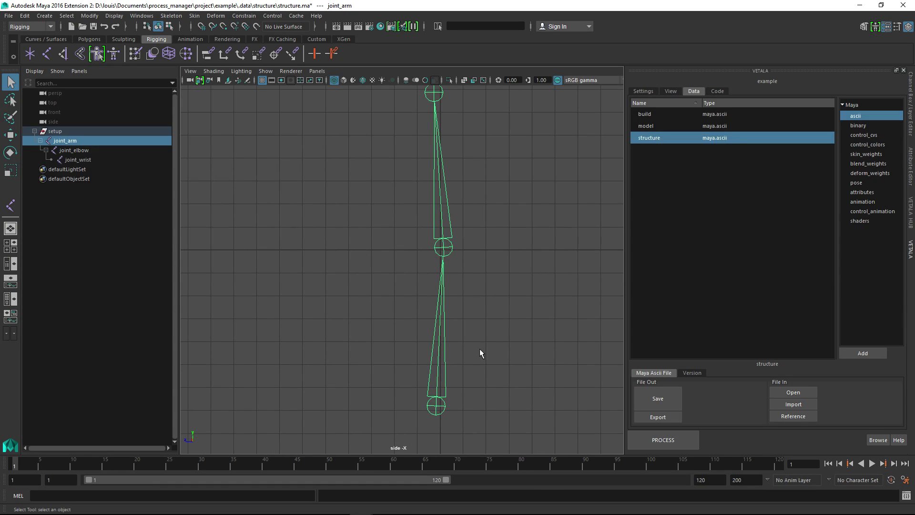
pyautogui.press('w')
pyautogui.press('Down')
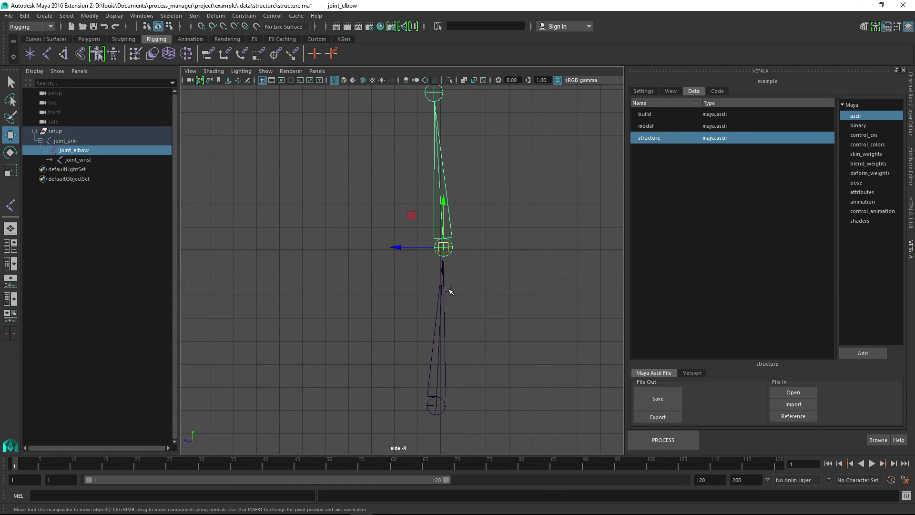
pyautogui.moveTo(400, 247); pyautogui.dragTo(390, 249)
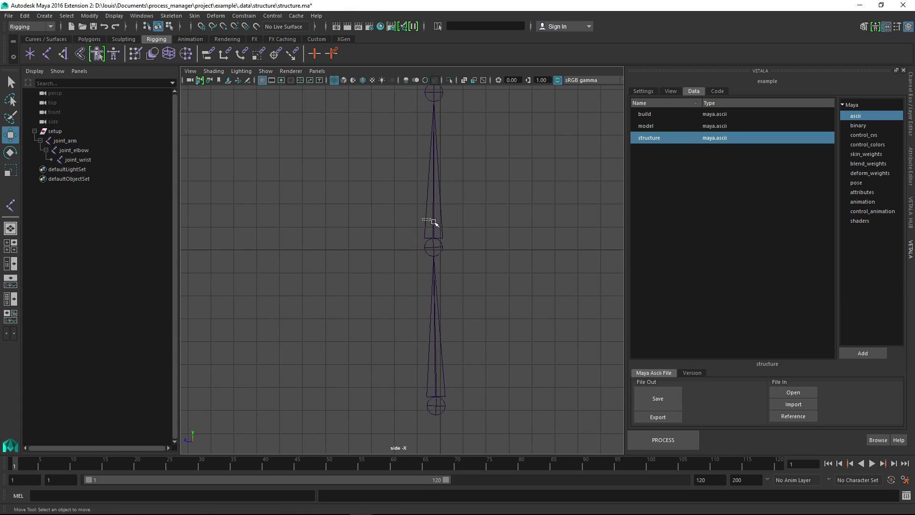
# Move joint_arm slightly along its Y axis in the side view, toward the vertical grid center line
pyautogui.moveTo(434, 222); pyautogui.dragTo(451, 253)
pyautogui.press('w')
pyautogui.moveTo(453, 294); pyautogui.dragTo(425, 276)
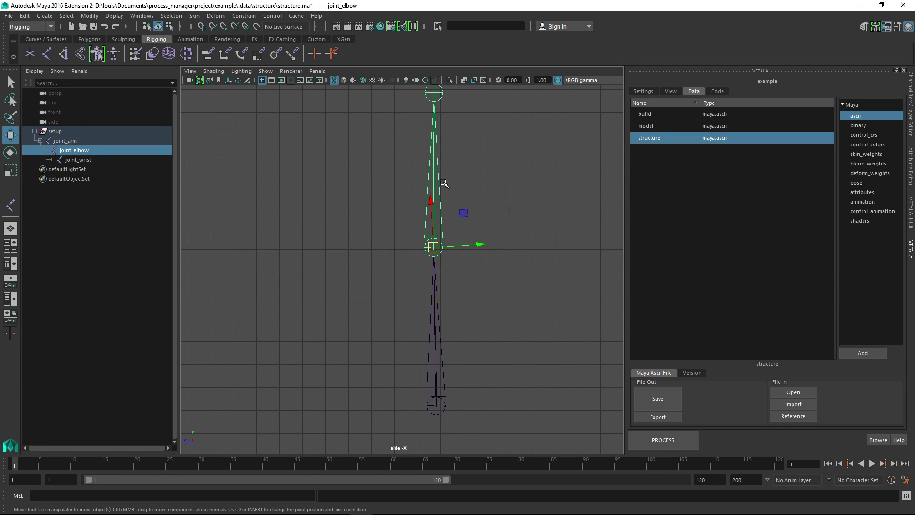
pyautogui.click(429, 399)
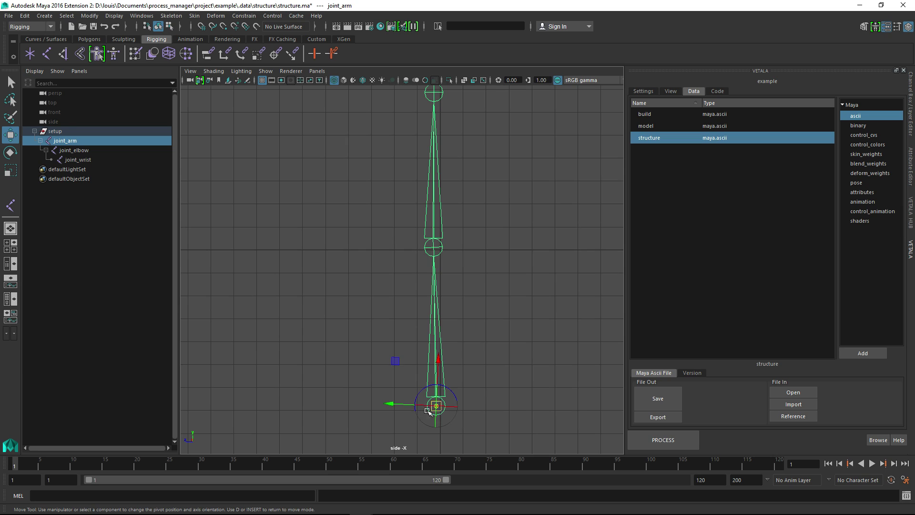
pyautogui.moveTo(390, 404); pyautogui.dragTo(394, 404)
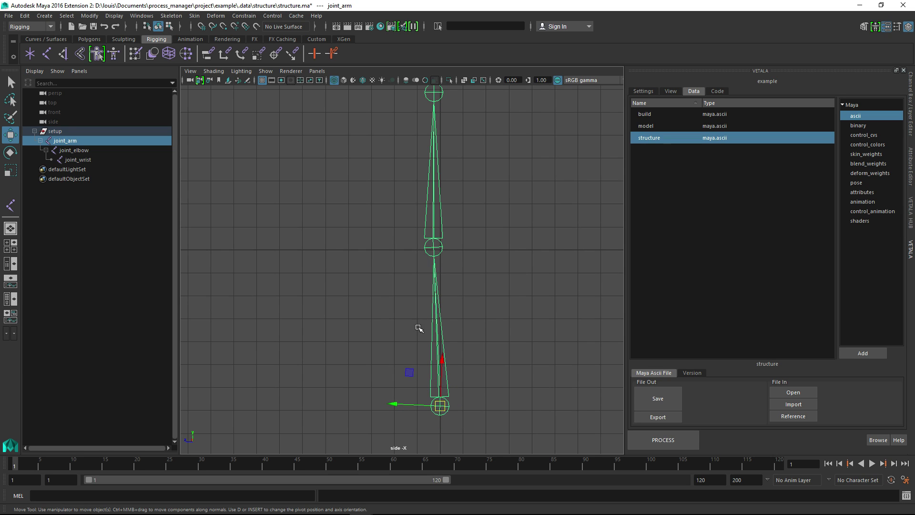
pyautogui.keyDown('alt'); pyautogui.moveTo(436, 398); pyautogui.dragTo(435, 389, button='middle'); pyautogui.keyUp('alt')
pyautogui.keyDown('alt'); pyautogui.moveTo(436, 389); pyautogui.dragTo(414, 318, button='right'); pyautogui.keyUp('alt')
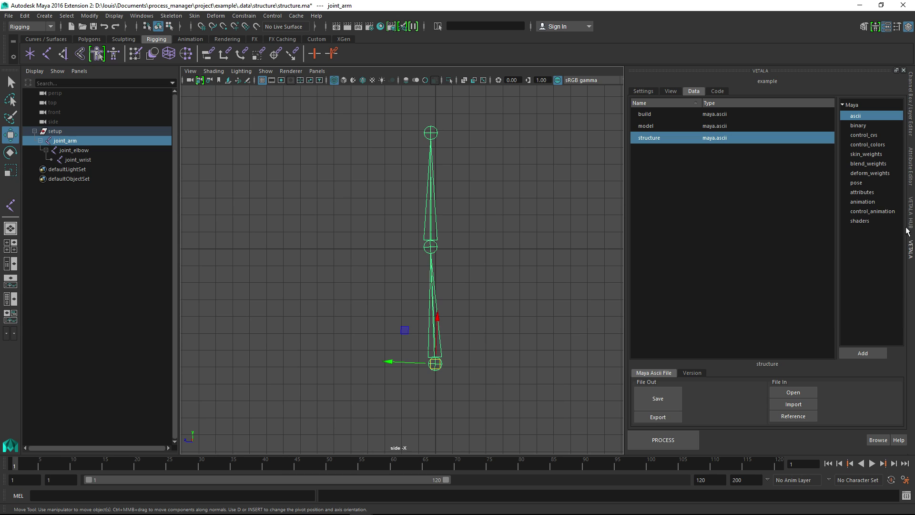
# Add orient attributes to joint_arm with the Vetala Hub structure tools and display its channels
pyautogui.click(912, 263)
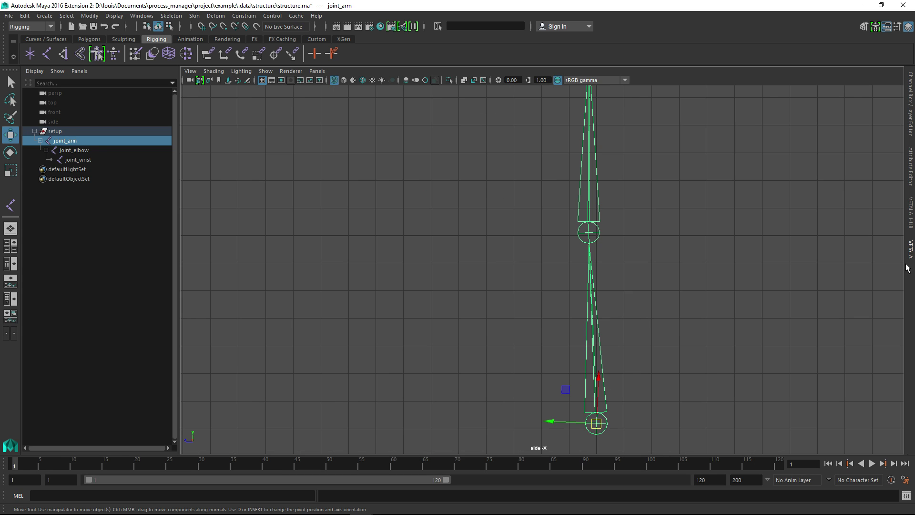
pyautogui.click(911, 219)
pyautogui.keyDown('alt'); pyautogui.moveTo(567, 233); pyautogui.dragTo(592, 280, button='middle'); pyautogui.keyUp('alt')
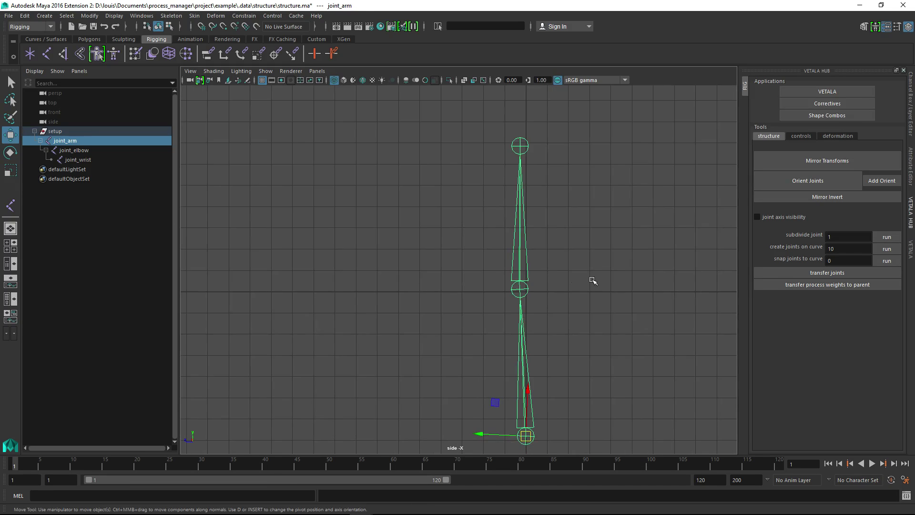
pyautogui.keyDown('alt'); pyautogui.moveTo(592, 280); pyautogui.dragTo(498, 313, button='right'); pyautogui.keyUp('alt')
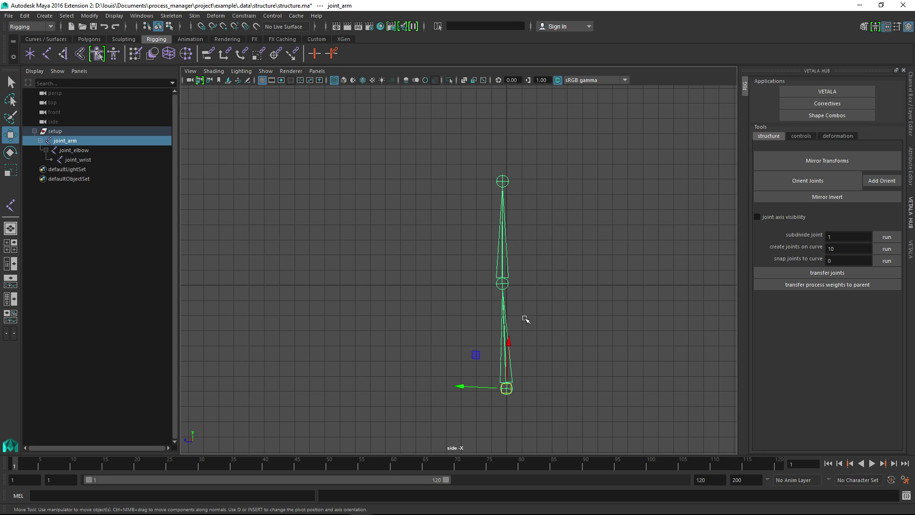
pyautogui.moveTo(564, 315)
pyautogui.keyDown('alt'); pyautogui.mouseDown(button='middle')
pyautogui.moveTo(582, 367)
pyautogui.moveTo(555, 307)
pyautogui.mouseUp(button='middle'); pyautogui.keyUp('alt')
pyautogui.keyDown('alt'); pyautogui.moveTo(556, 307); pyautogui.dragTo(576, 327, button='right'); pyautogui.keyUp('alt')
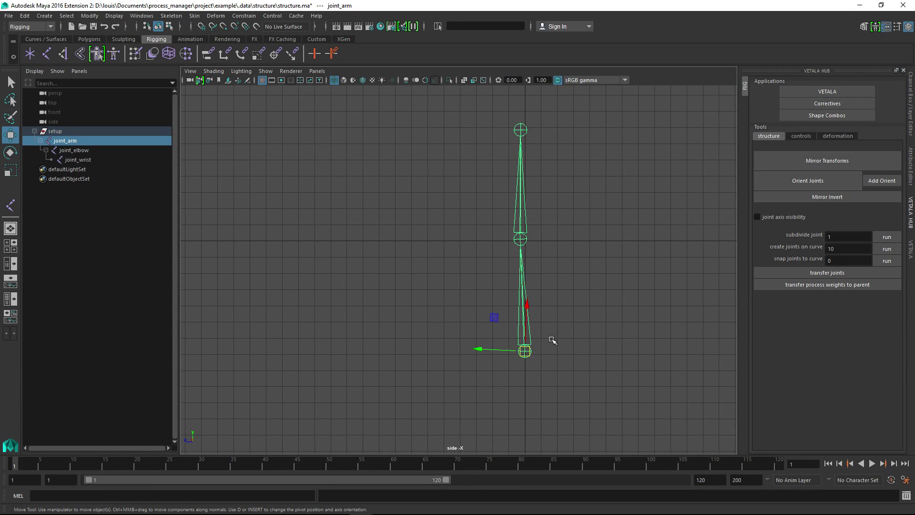
pyautogui.click(910, 125)
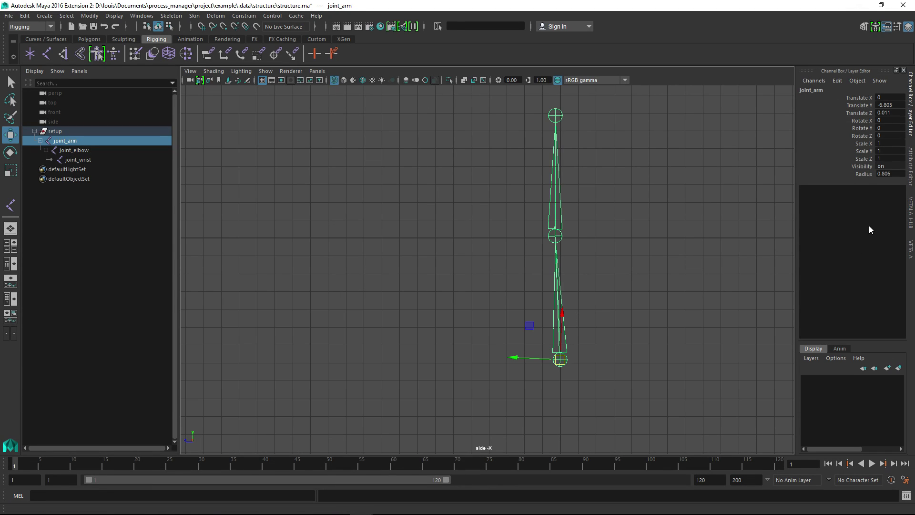
pyautogui.click(910, 252)
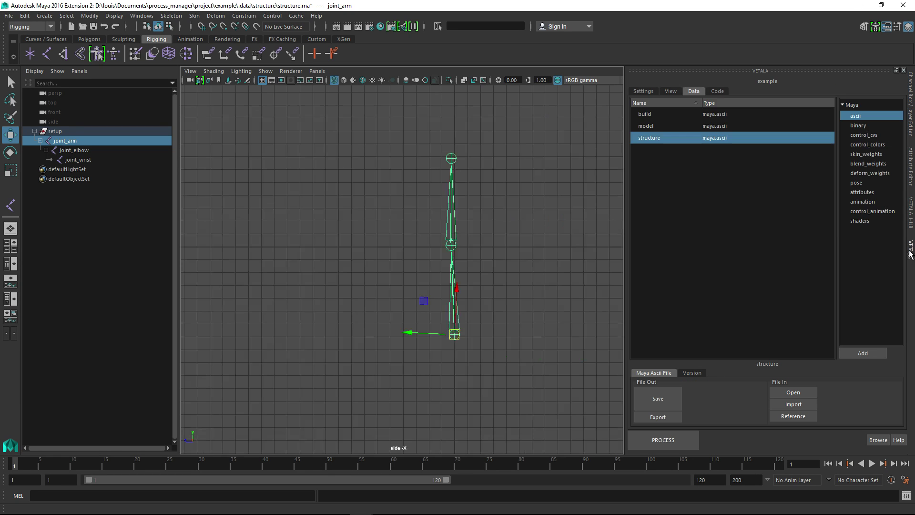
pyautogui.click(910, 213)
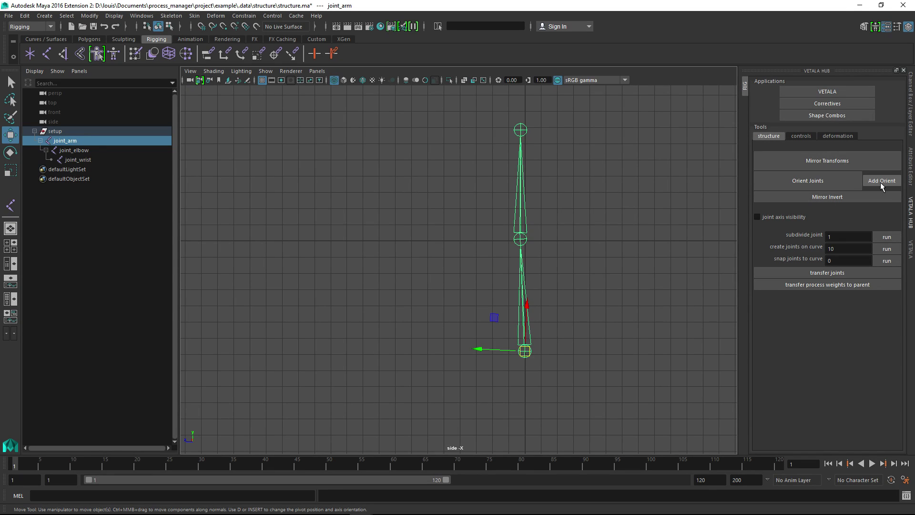
pyautogui.click(911, 110)
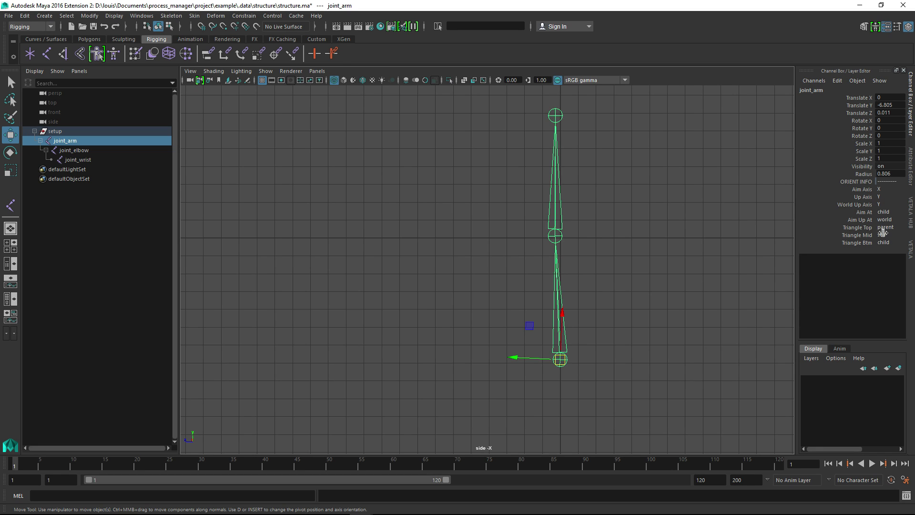
# Set joint_arm's World Up Axis to Z in its orient info, keeping Aim At on child
pyautogui.click(863, 212)
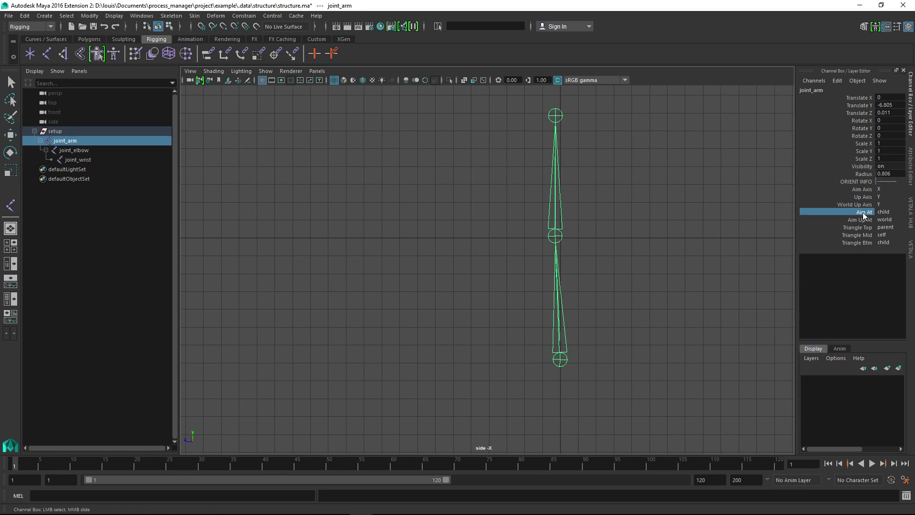
pyautogui.click(883, 212)
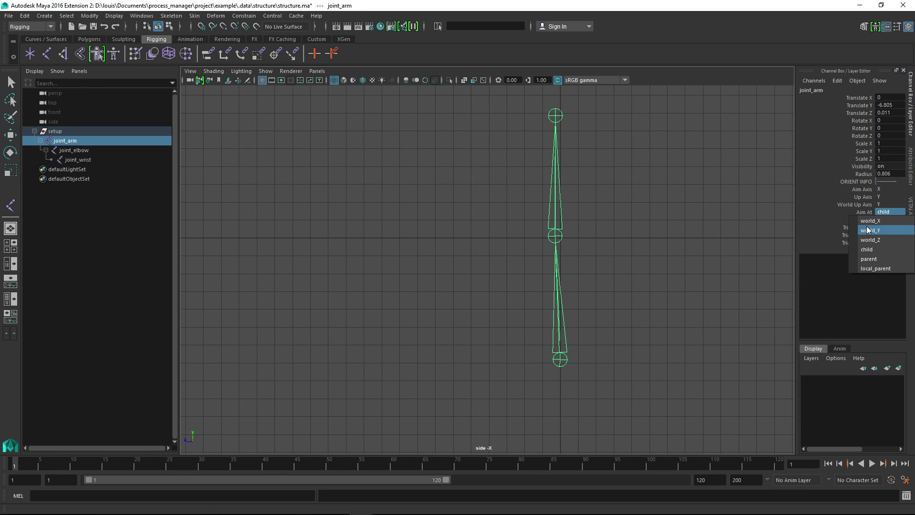
pyautogui.click(864, 212)
pyautogui.click(862, 220)
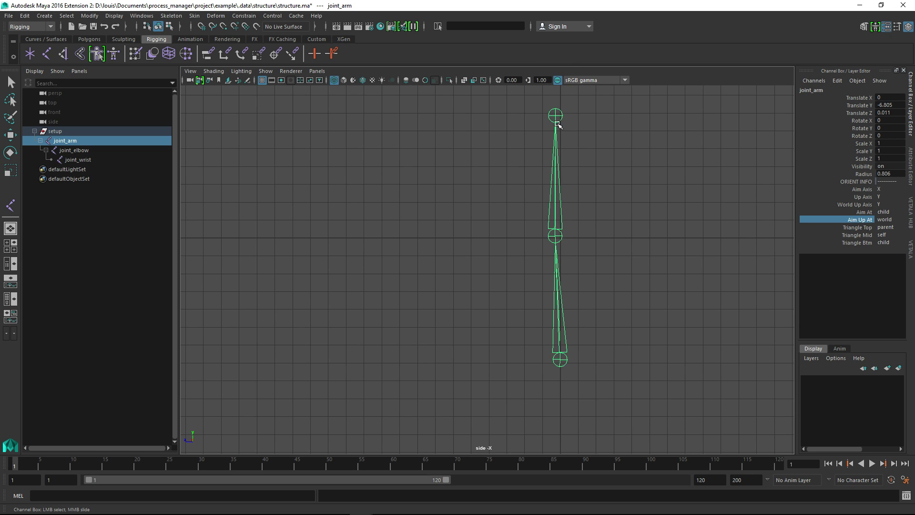
pyautogui.click(882, 204)
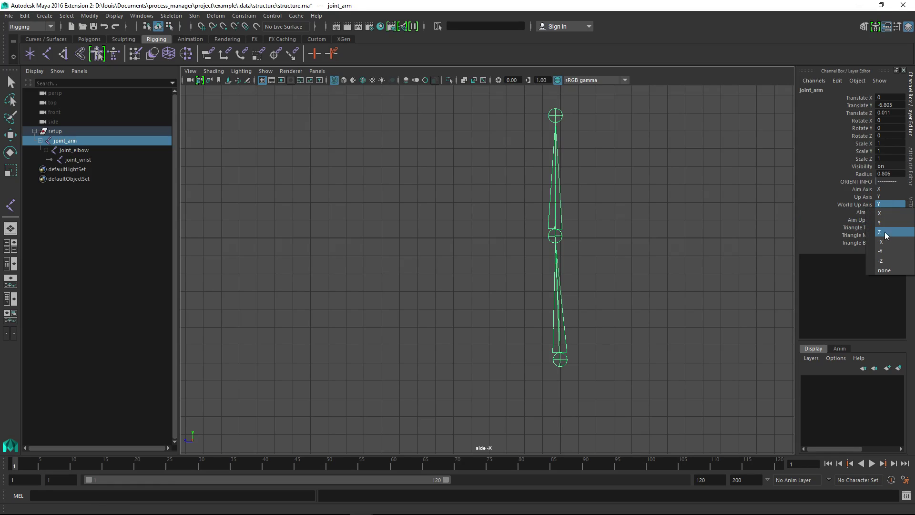
pyautogui.click(885, 232)
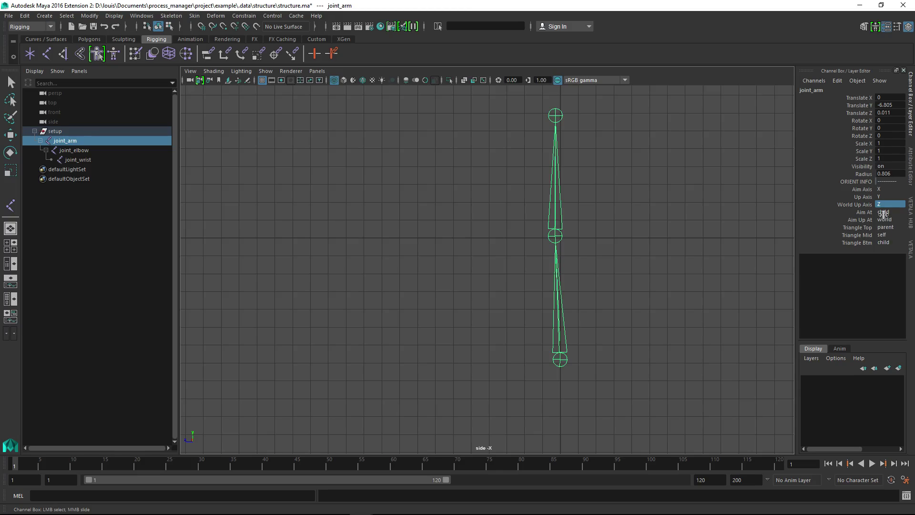
# Run Orient Joints on the chain to apply the orient settings, and reselect joint_arm with its move axes shown
pyautogui.press('w')
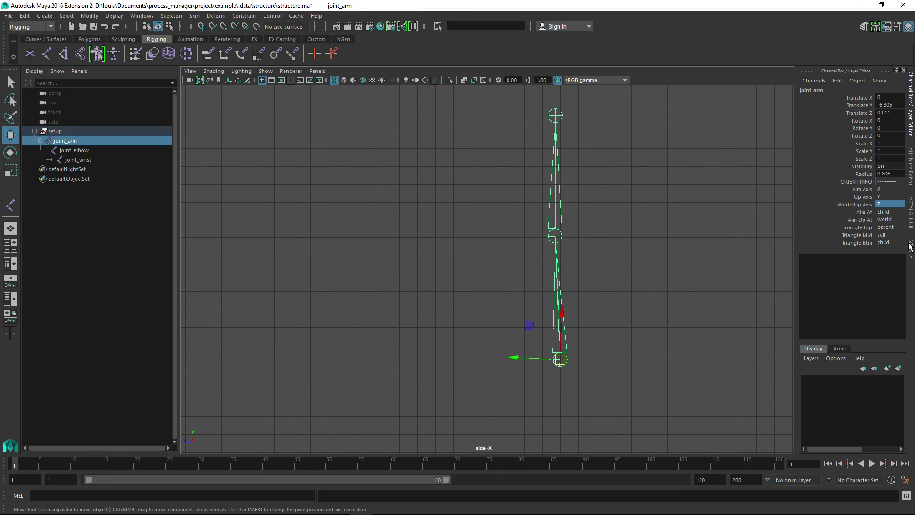
pyautogui.click(911, 218)
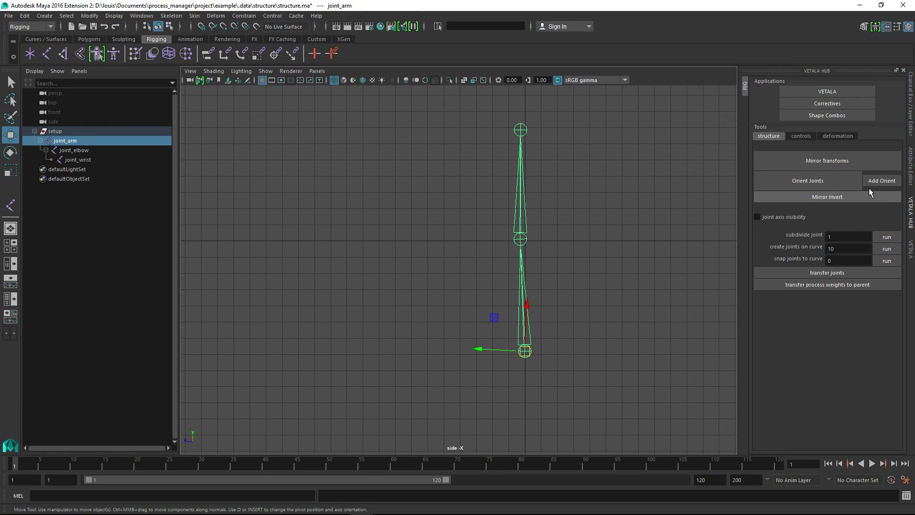
pyautogui.click(763, 180)
pyautogui.moveTo(500, 309); pyautogui.dragTo(550, 389)
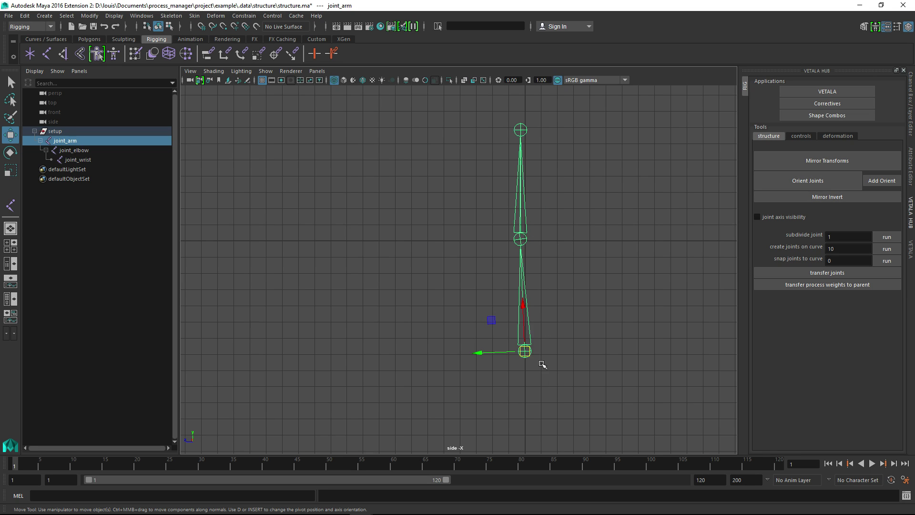
# Select joint_elbow and joint_wrist together and add orient attributes to both
pyautogui.moveTo(492, 168); pyautogui.dragTo(546, 208)
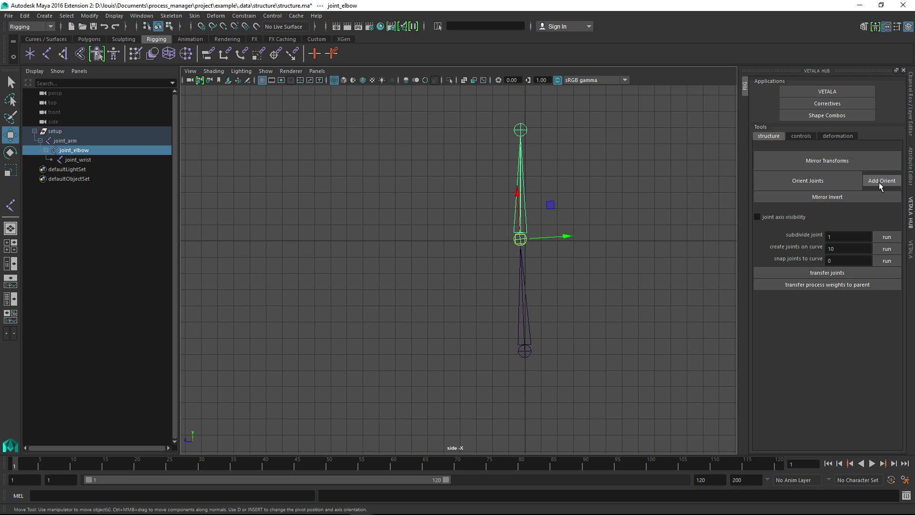
pyautogui.keyDown('shift'); pyautogui.click(520, 130); pyautogui.keyUp('shift')
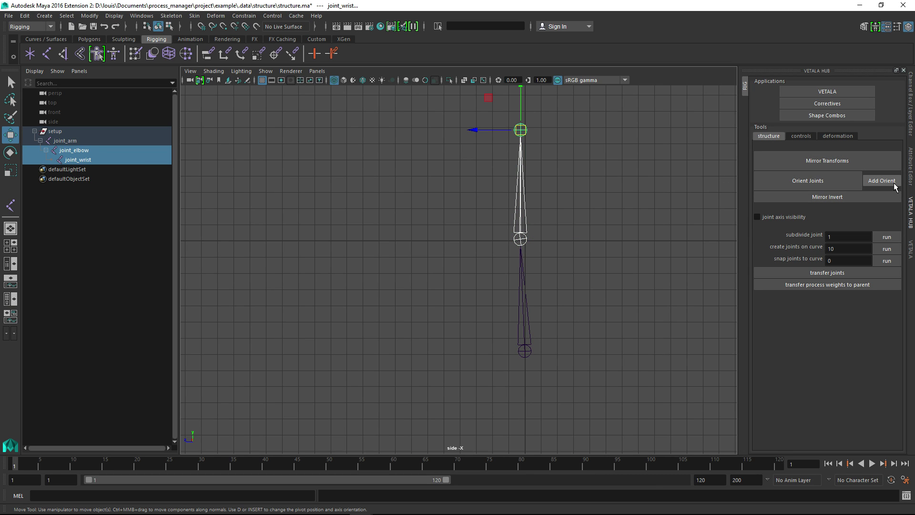
pyautogui.keyDown('alt'); pyautogui.moveTo(535, 243); pyautogui.dragTo(539, 246, button='middle'); pyautogui.keyUp('alt')
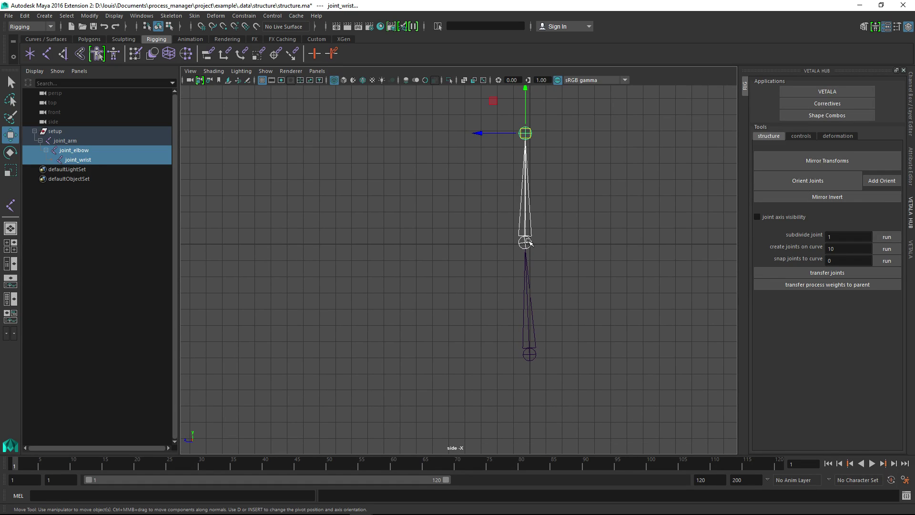
# Set joint_elbow's Aim Up At to parent_rotate and compare its orient settings with joint_arm's
pyautogui.moveTo(509, 197); pyautogui.dragTo(576, 246)
pyautogui.click(910, 120)
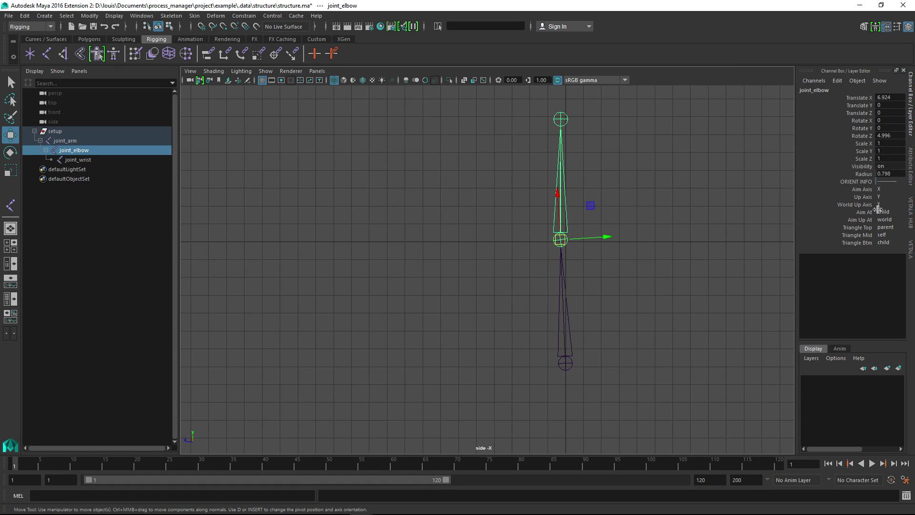
pyautogui.keyDown('alt'); pyautogui.moveTo(728, 264); pyautogui.dragTo(740, 272, button='middle'); pyautogui.keyUp('alt')
pyautogui.keyDown('alt'); pyautogui.moveTo(740, 272); pyautogui.dragTo(758, 289, button='right'); pyautogui.keyUp('alt')
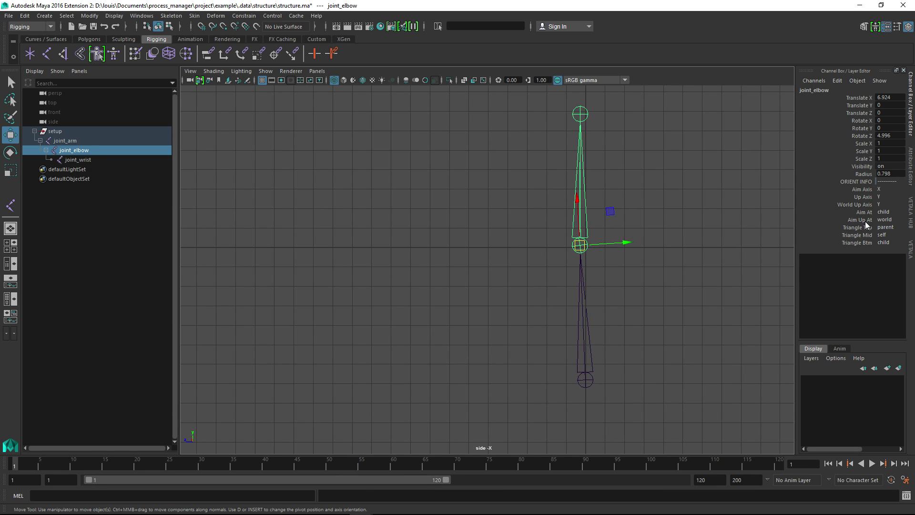
pyautogui.click(882, 220)
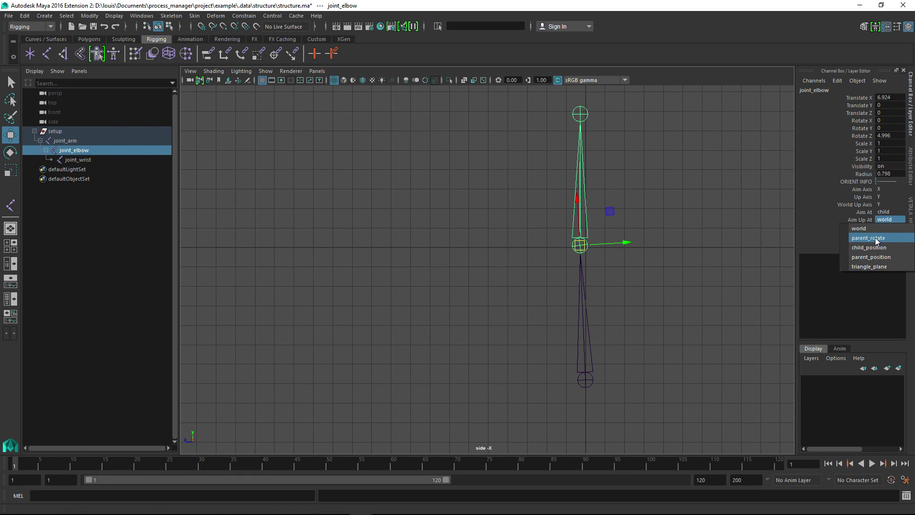
pyautogui.click(884, 238)
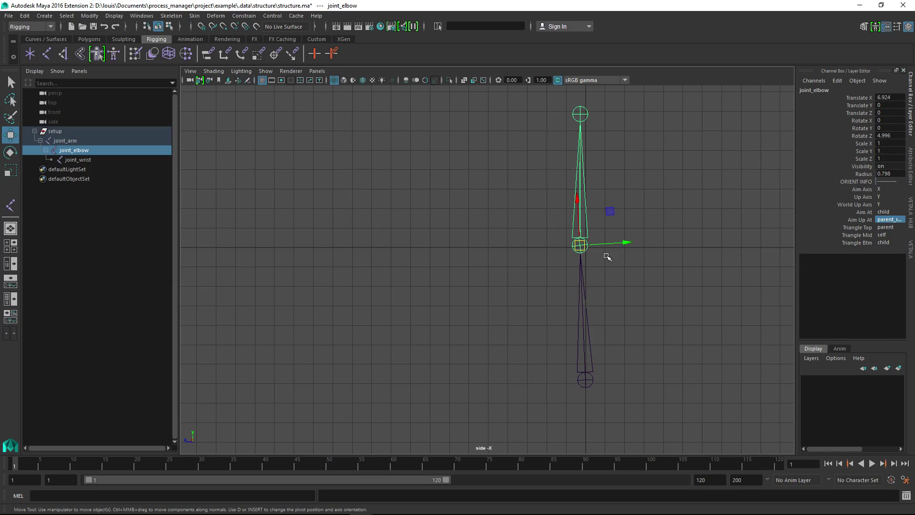
pyautogui.press('Up')
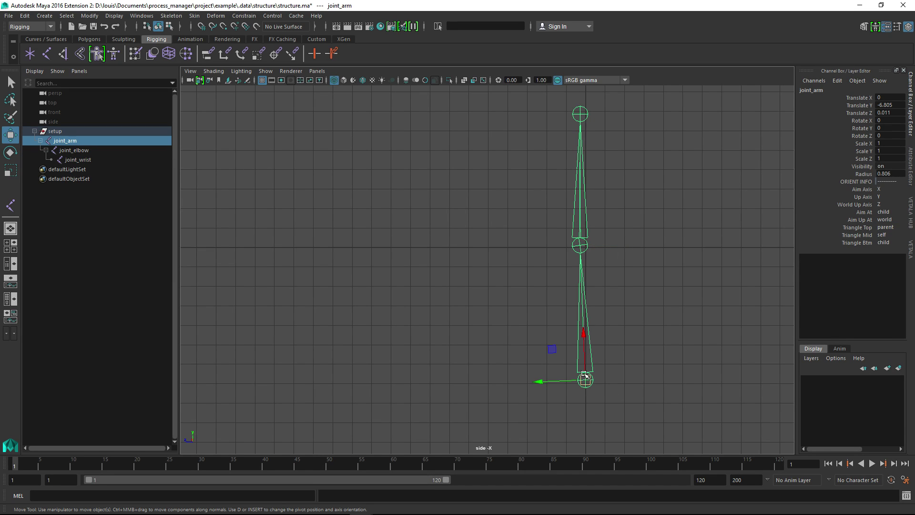
pyautogui.moveTo(570, 205); pyautogui.dragTo(603, 223)
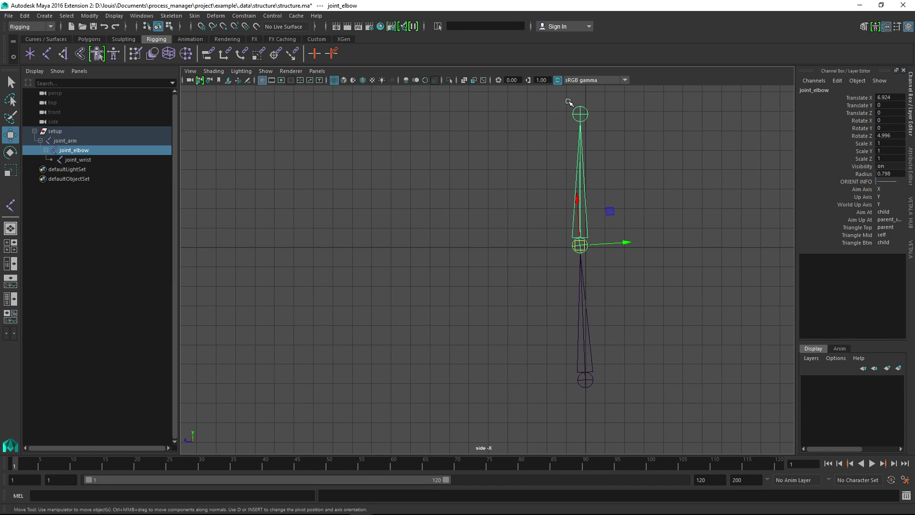
# Select joint_wrist and set its Aim Up At to parent_rotate
pyautogui.moveTo(571, 101); pyautogui.dragTo(598, 122)
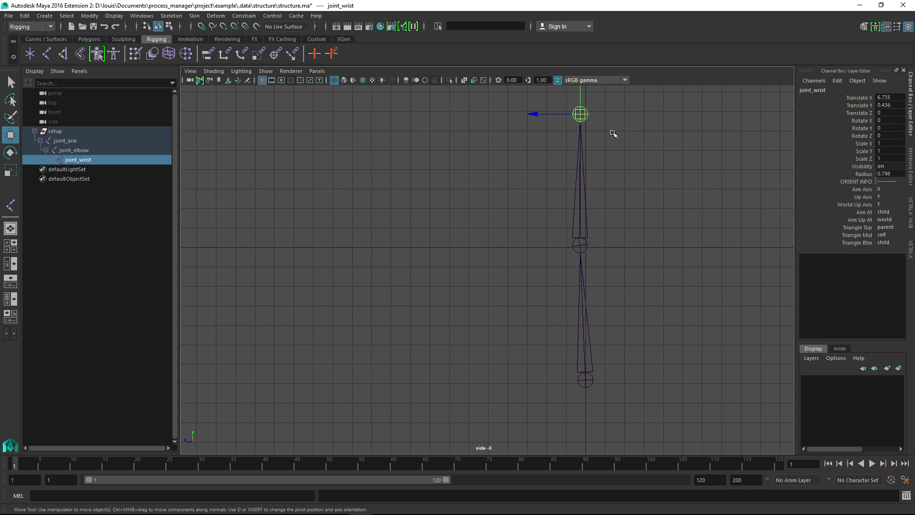
pyautogui.click(885, 220)
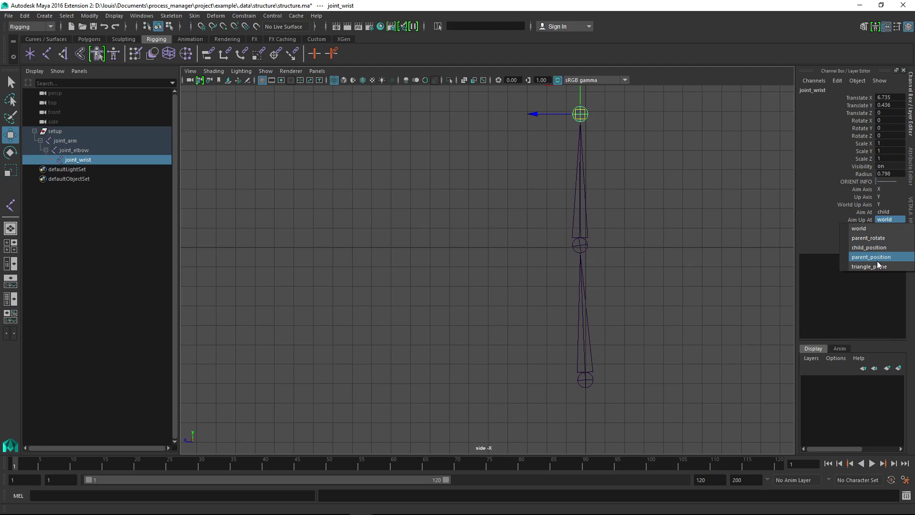
pyautogui.click(874, 238)
pyautogui.keyDown('alt'); pyautogui.moveTo(657, 181); pyautogui.dragTo(696, 278, button='middle'); pyautogui.keyUp('alt')
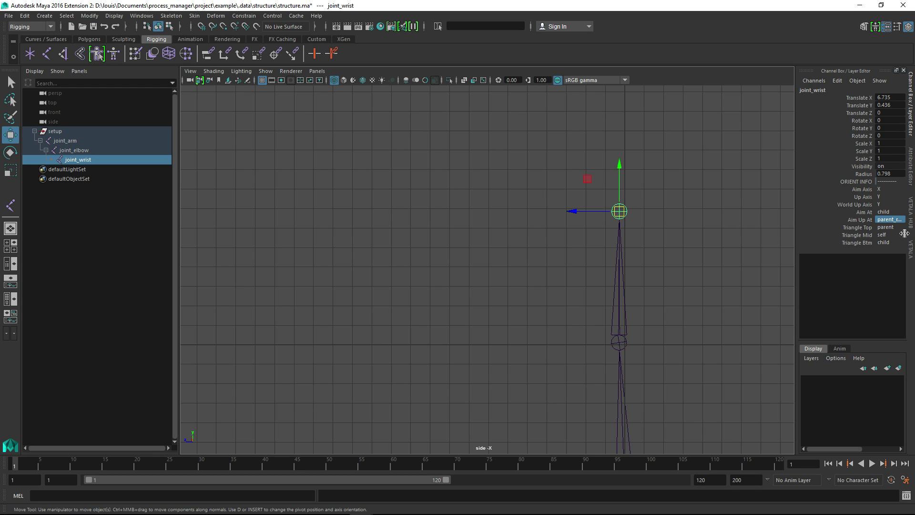
# Set joint_wrist's Aim At attribute to local_parent
pyautogui.click(887, 212)
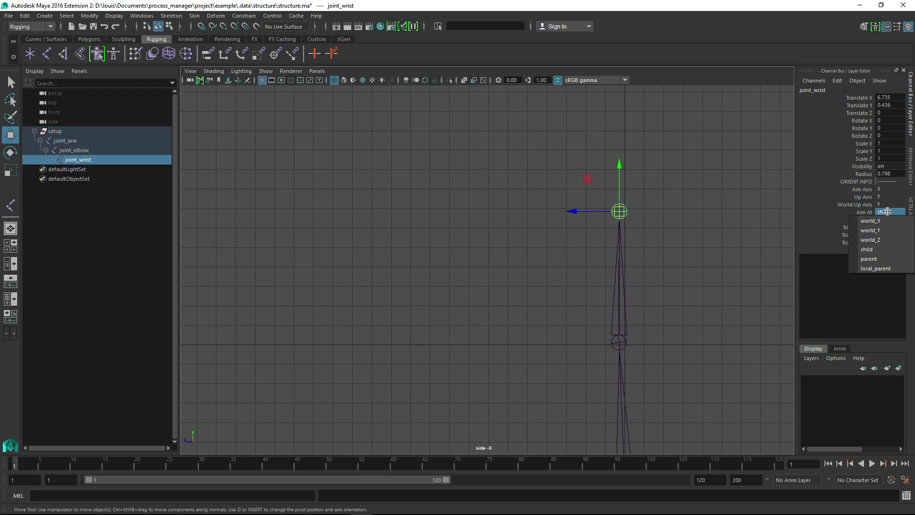
pyautogui.click(876, 268)
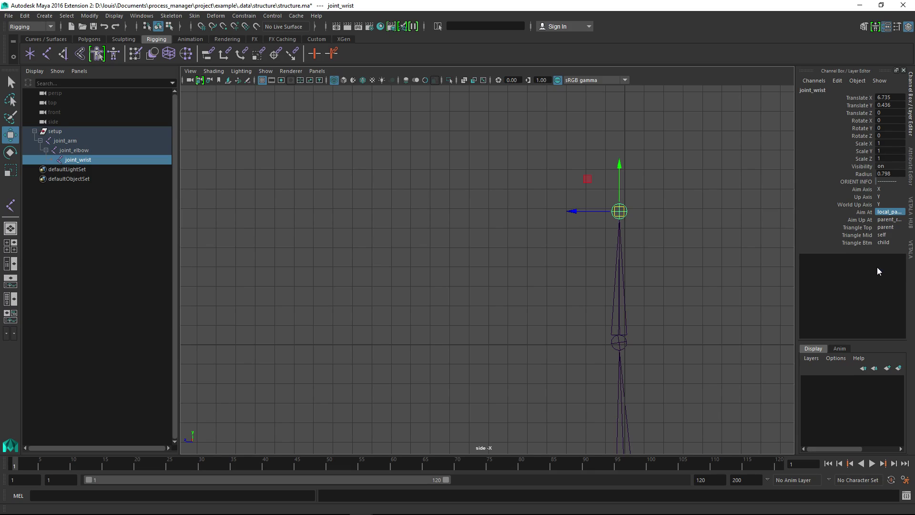
pyautogui.click(886, 213)
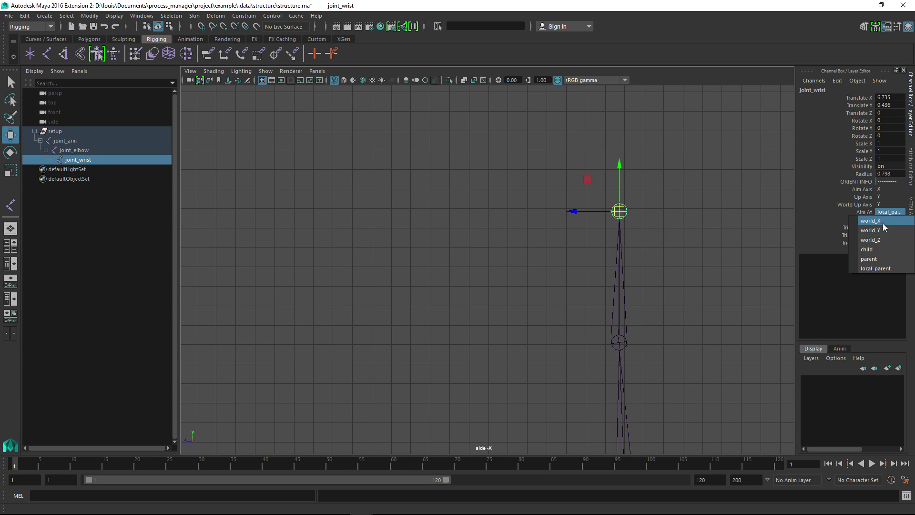
pyautogui.click(874, 268)
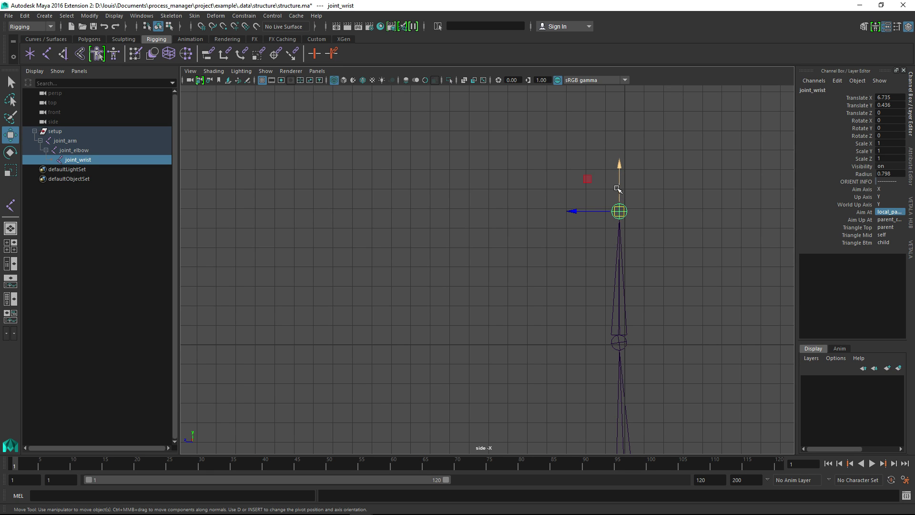
# Run Orient Joints on the arm chain and reselect joint_wrist with its move axes shown
pyautogui.keyDown('alt'); pyautogui.moveTo(644, 300); pyautogui.dragTo(650, 259, button='middle'); pyautogui.keyUp('alt')
pyautogui.keyDown('alt'); pyautogui.moveTo(649, 260); pyautogui.dragTo(627, 228, button='right'); pyautogui.keyUp('alt')
pyautogui.keyDown('alt'); pyautogui.moveTo(628, 229); pyautogui.dragTo(631, 251, button='middle'); pyautogui.keyUp('alt')
pyautogui.keyDown('alt'); pyautogui.moveTo(631, 251); pyautogui.dragTo(625, 261, button='right'); pyautogui.keyUp('alt')
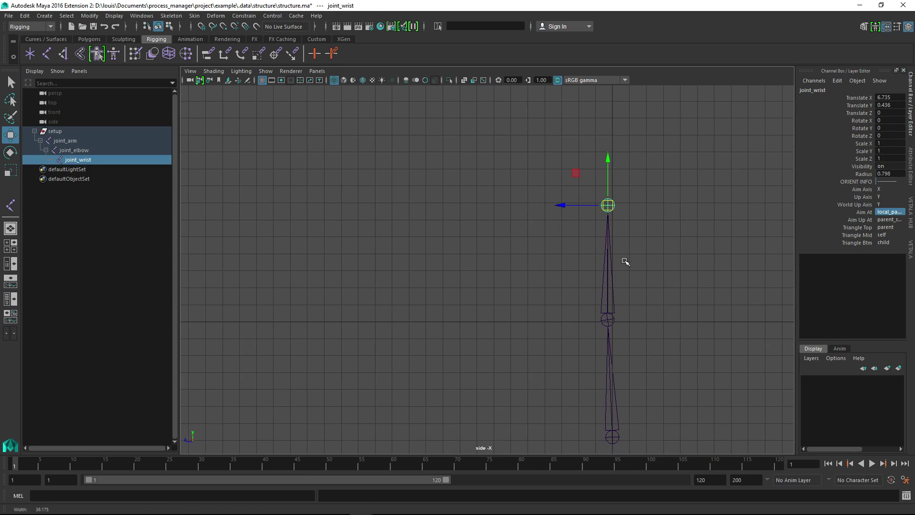
pyautogui.click(908, 253)
pyautogui.click(908, 214)
pyautogui.click(772, 180)
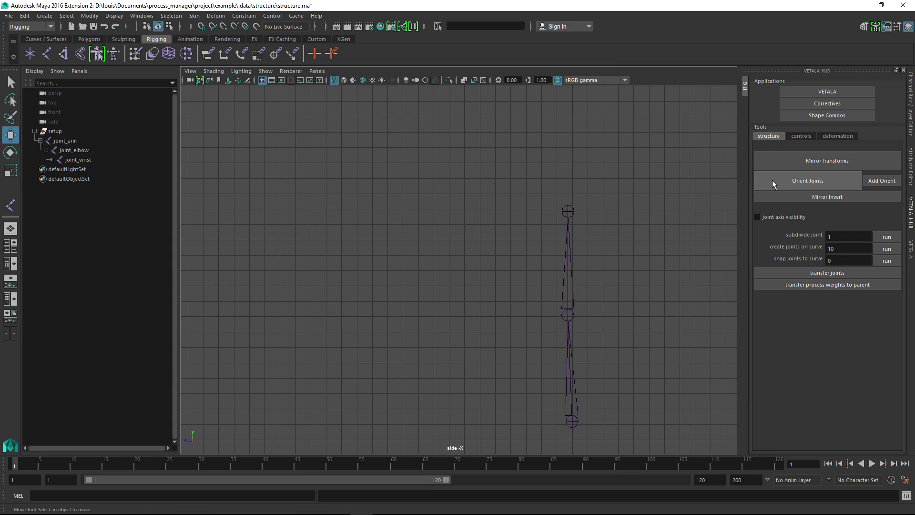
pyautogui.moveTo(556, 184); pyautogui.dragTo(575, 226)
pyautogui.keyDown('alt'); pyautogui.moveTo(575, 227); pyautogui.dragTo(577, 212, button='middle'); pyautogui.keyUp('alt')
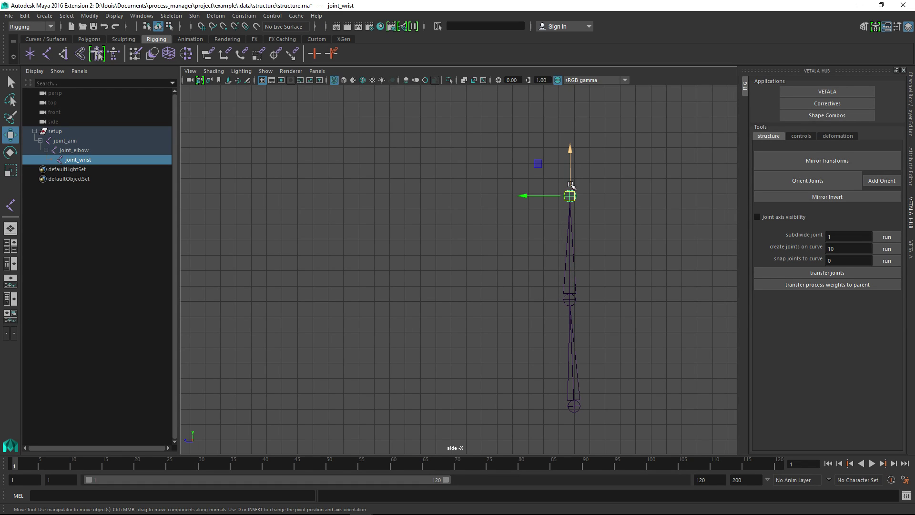
# Examine the axis directions of joint_elbow and joint_wrist in the side view to compare their orientation
pyautogui.keyDown('alt'); pyautogui.moveTo(581, 288); pyautogui.dragTo(567, 248, button='middle'); pyautogui.keyUp('alt')
pyautogui.click(566, 249)
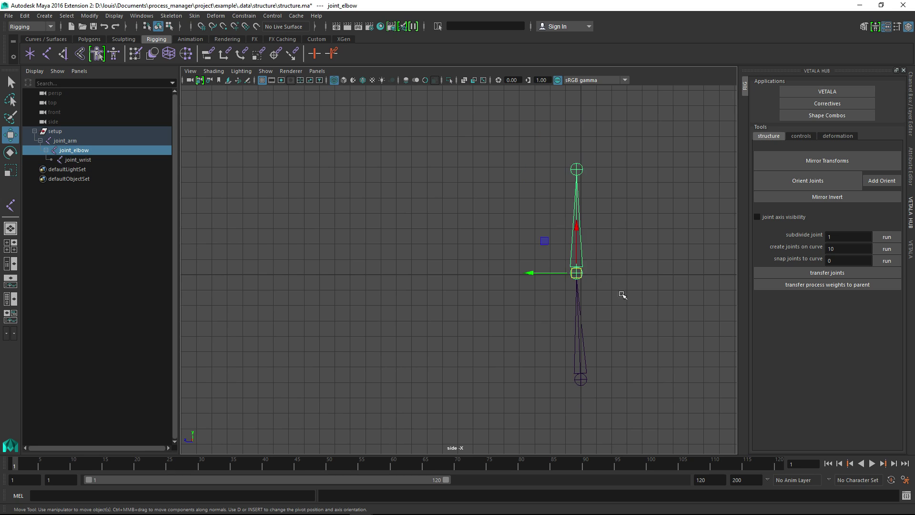
pyautogui.keyDown('alt'); pyautogui.moveTo(574, 284); pyautogui.dragTo(563, 263, button='middle'); pyautogui.keyUp('alt')
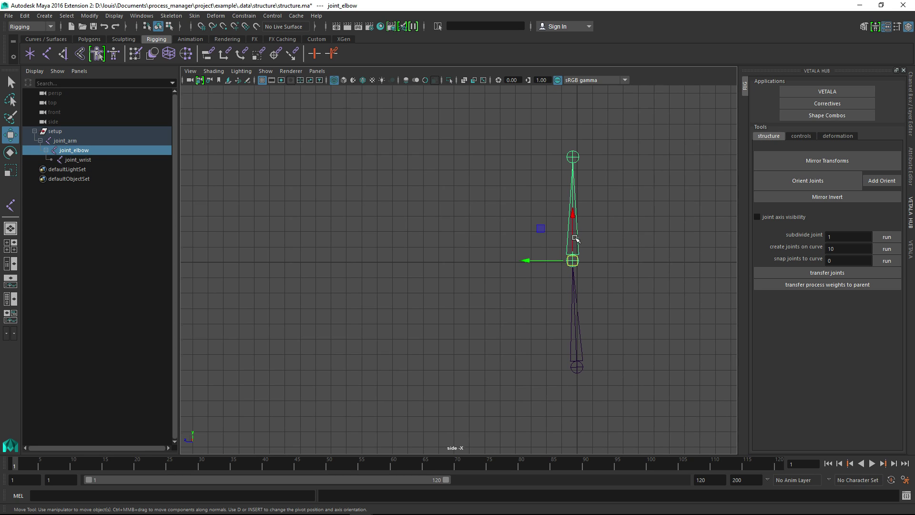
pyautogui.moveTo(559, 314); pyautogui.dragTo(610, 371)
pyautogui.moveTo(563, 234); pyautogui.dragTo(585, 227)
pyautogui.moveTo(555, 130); pyautogui.dragTo(583, 159)
pyautogui.keyDown('alt'); pyautogui.moveTo(565, 176); pyautogui.dragTo(563, 193, button='middle'); pyautogui.keyUp('alt')
pyautogui.scroll(-1, 574, 271)
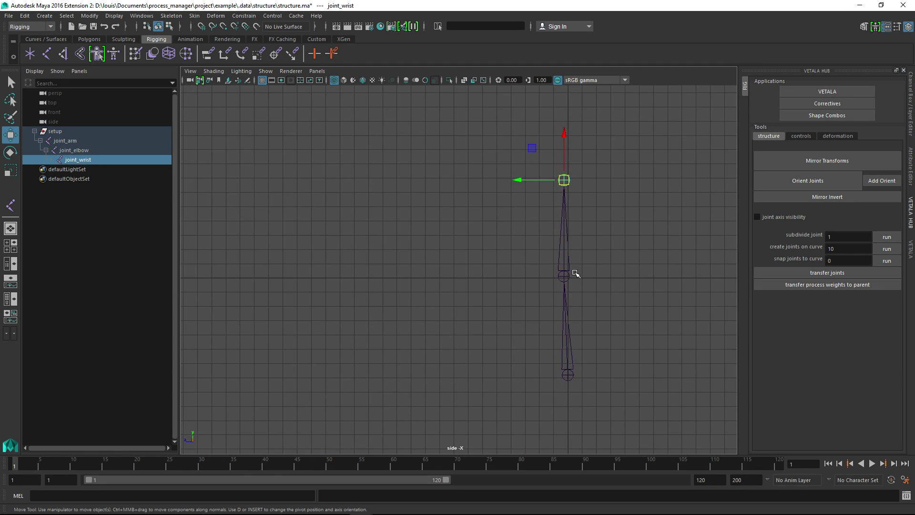
# Shift joint_elbow slightly along its local Y axis in the side view and run Orient Joints again
pyautogui.click(563, 277)
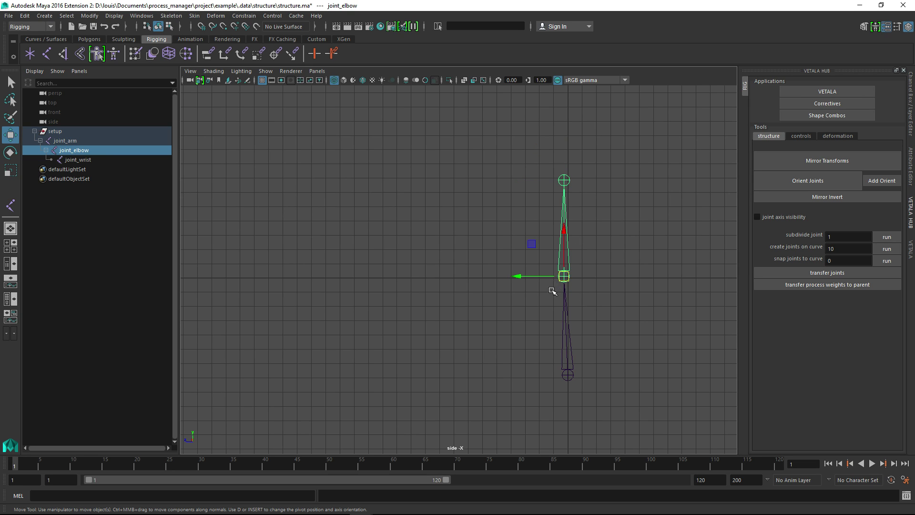
pyautogui.moveTo(516, 276); pyautogui.dragTo(526, 277)
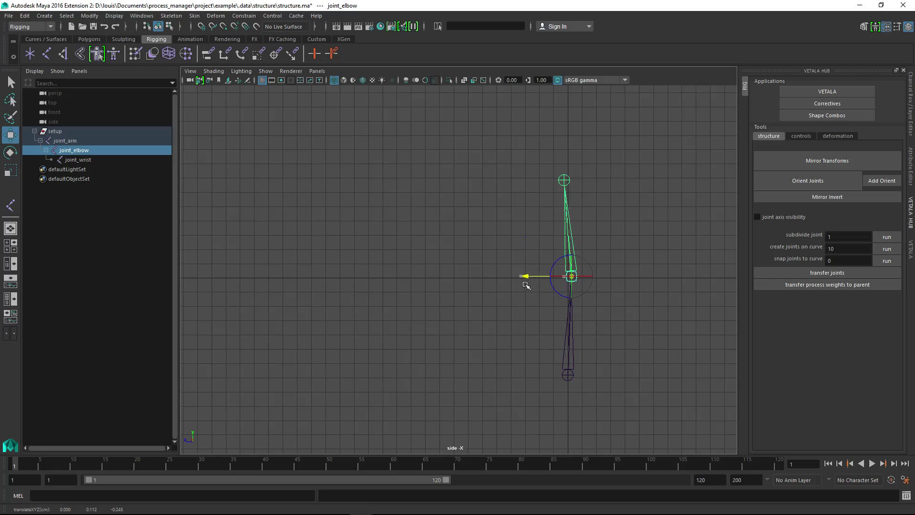
pyautogui.click(796, 182)
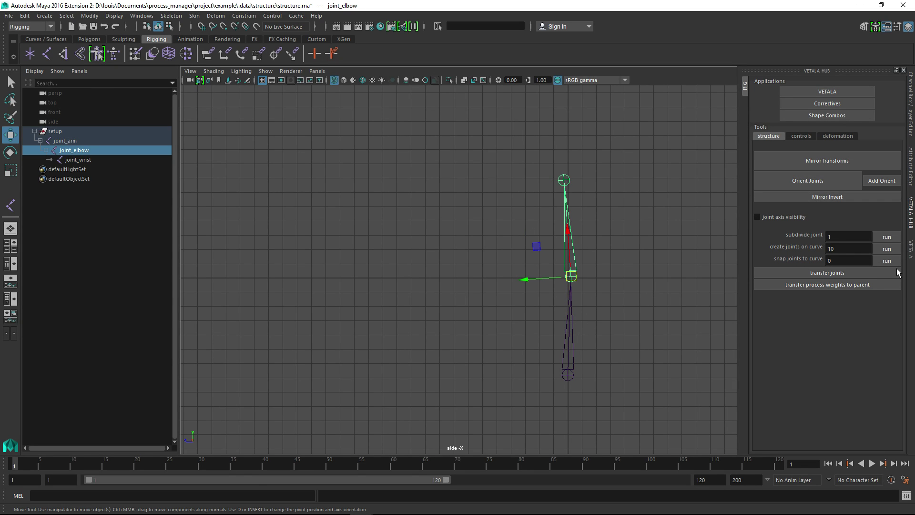
pyautogui.keyDown('alt'); pyautogui.moveTo(635, 357); pyautogui.dragTo(635, 325, button='middle'); pyautogui.keyUp('alt')
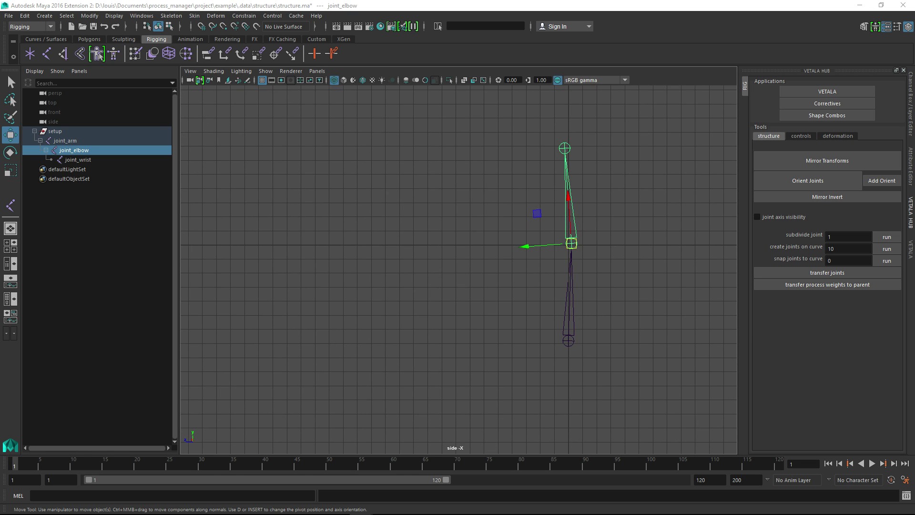
# Export the oriented joints to the structure ascii data in Vetala, leaving the comment blank
pyautogui.click(911, 247)
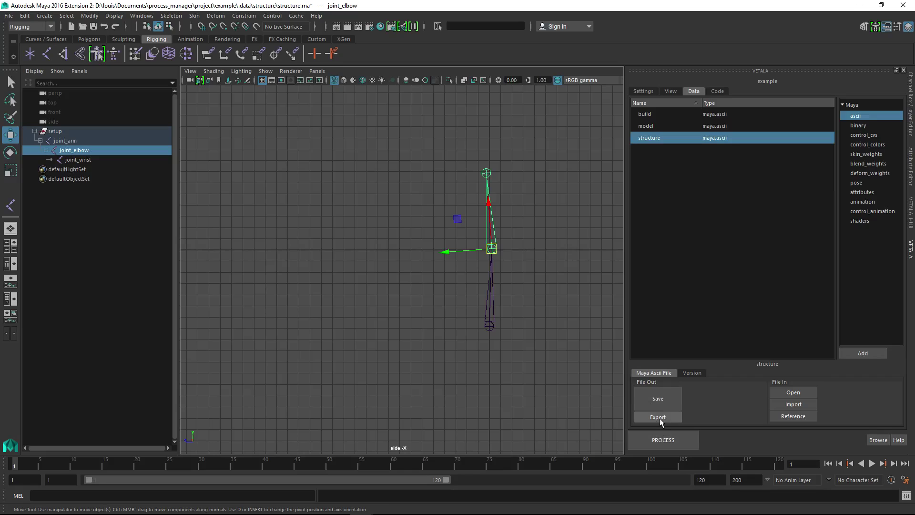
pyautogui.click(658, 417)
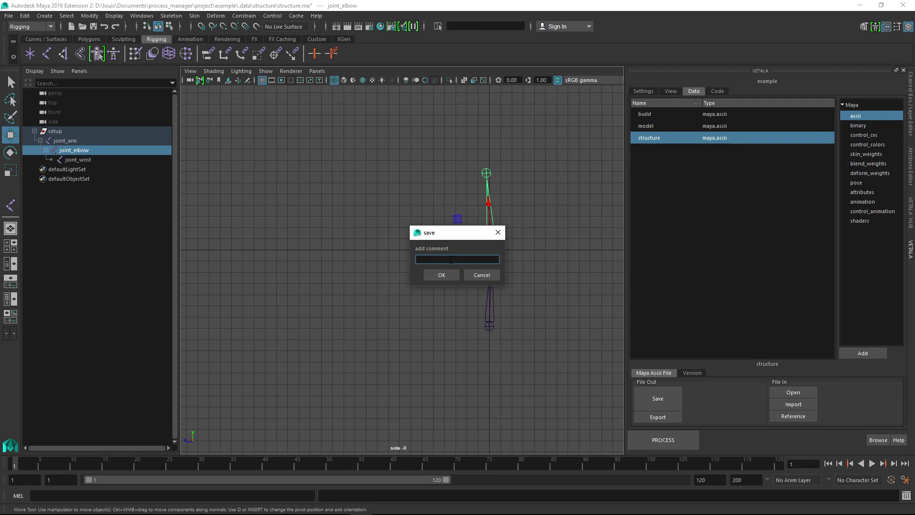
pyautogui.click(443, 277)
pyautogui.keyDown('alt'); pyautogui.moveTo(477, 280); pyautogui.dragTo(516, 251, button='middle'); pyautogui.keyUp('alt')
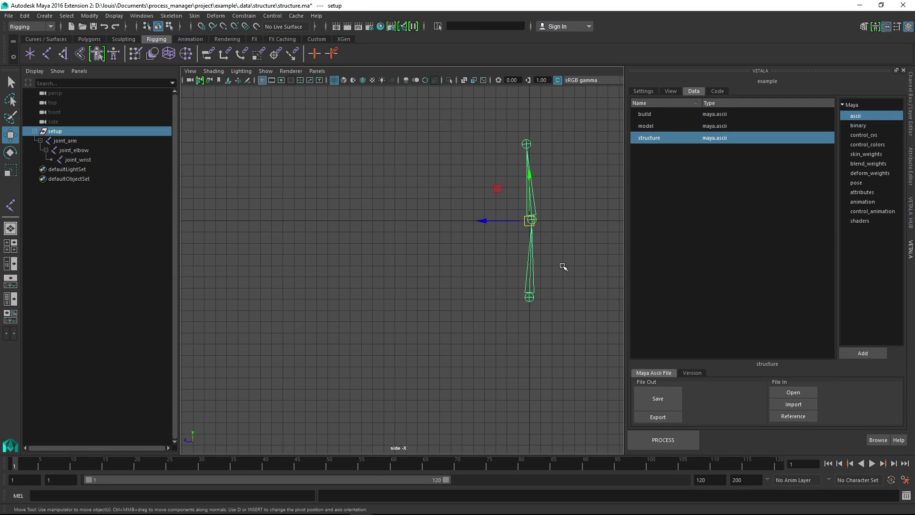
pyautogui.scroll(-1, 530, 212)
pyautogui.keyDown('alt'); pyautogui.moveTo(558, 164); pyautogui.dragTo(571, 179, button='middle'); pyautogui.keyUp('alt')
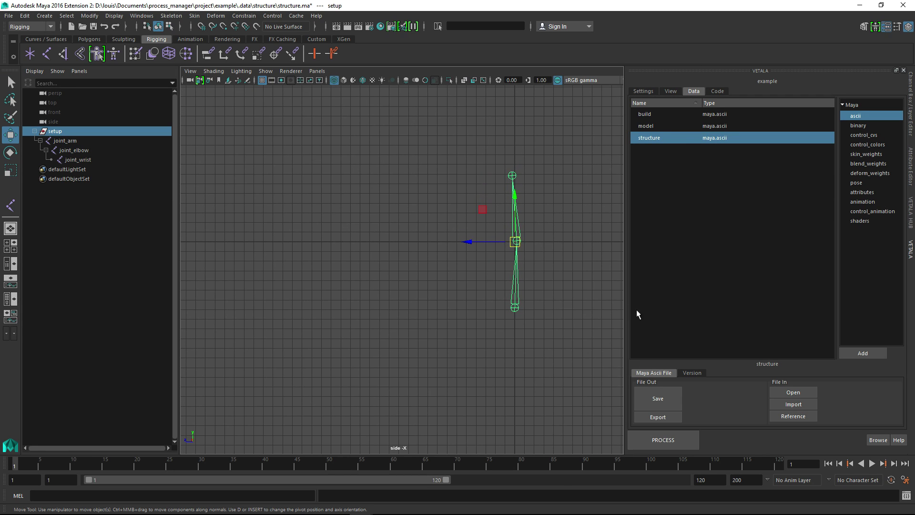
# Add a data import script for the model data to the process code
pyautogui.click(719, 92)
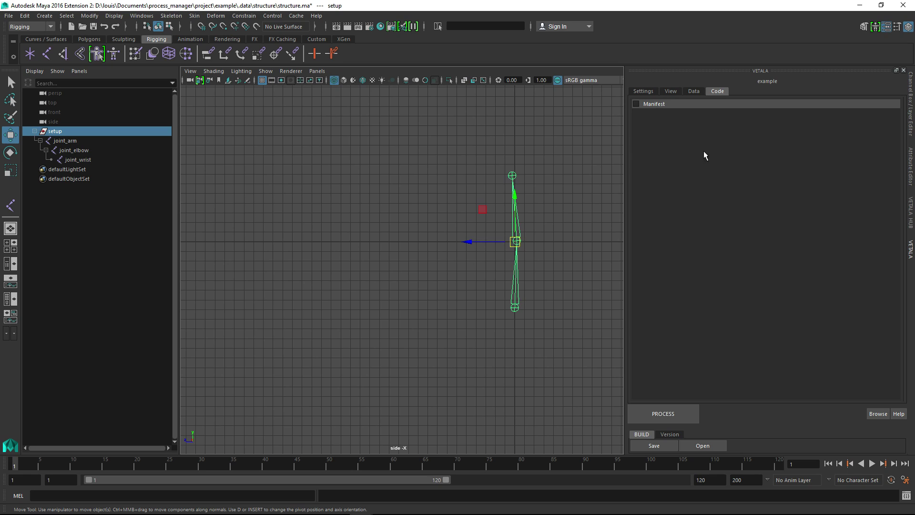
pyautogui.rightClick(694, 119)
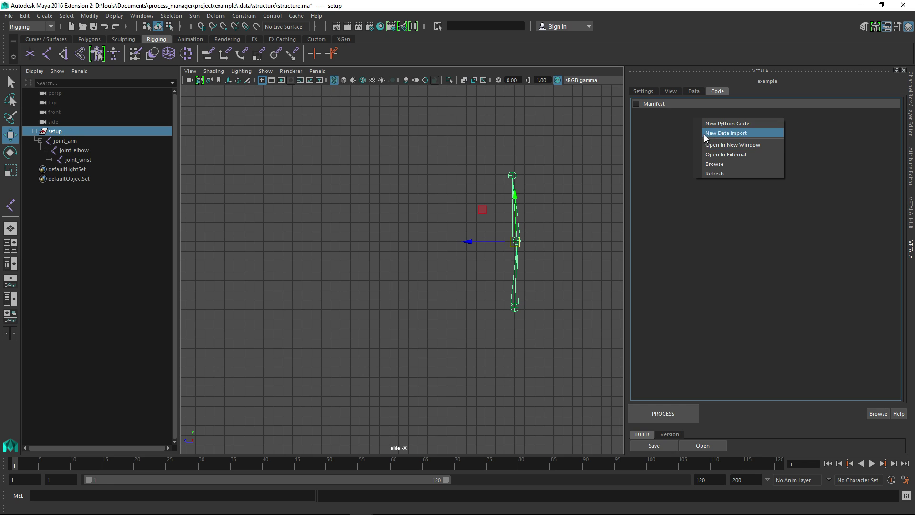
pyautogui.click(707, 134)
pyautogui.click(494, 260)
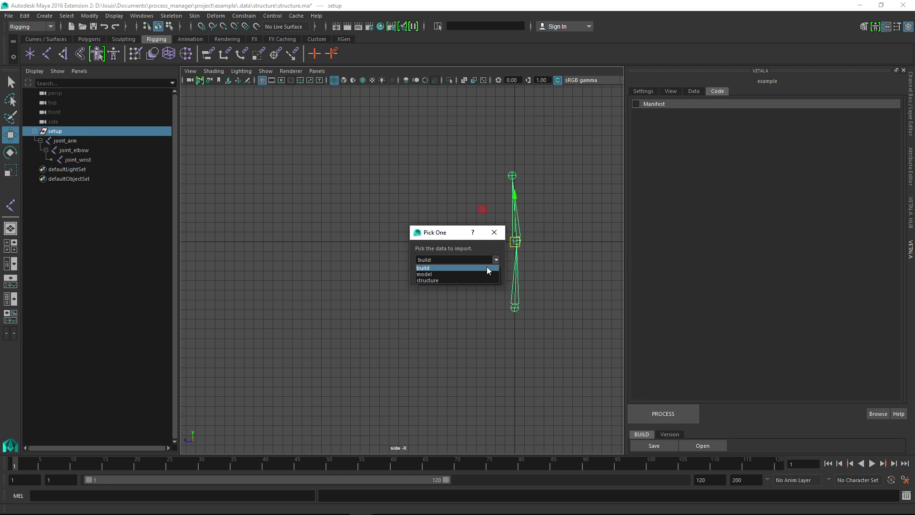
pyautogui.click(453, 277)
pyautogui.click(450, 276)
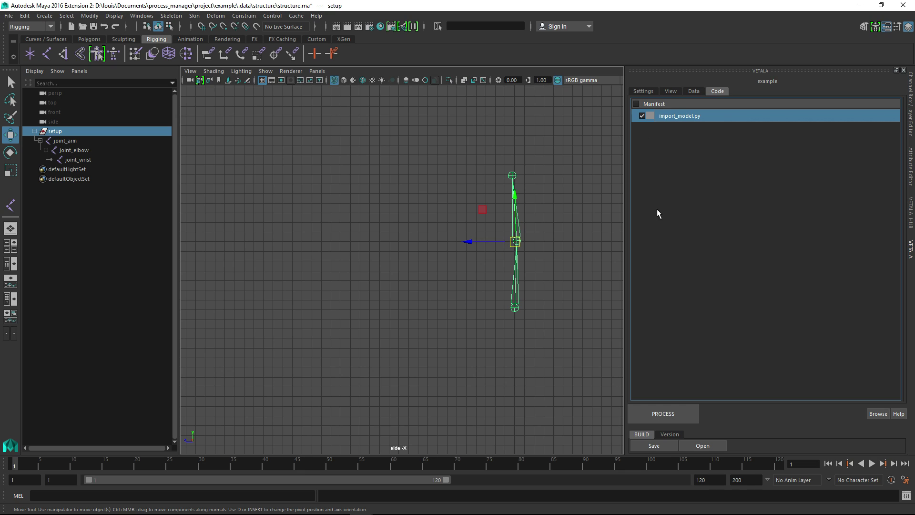
# Run the process to import the arm model into a fresh scene and view the cylinder in perspective
pyautogui.click(662, 418)
pyautogui.click(429, 274)
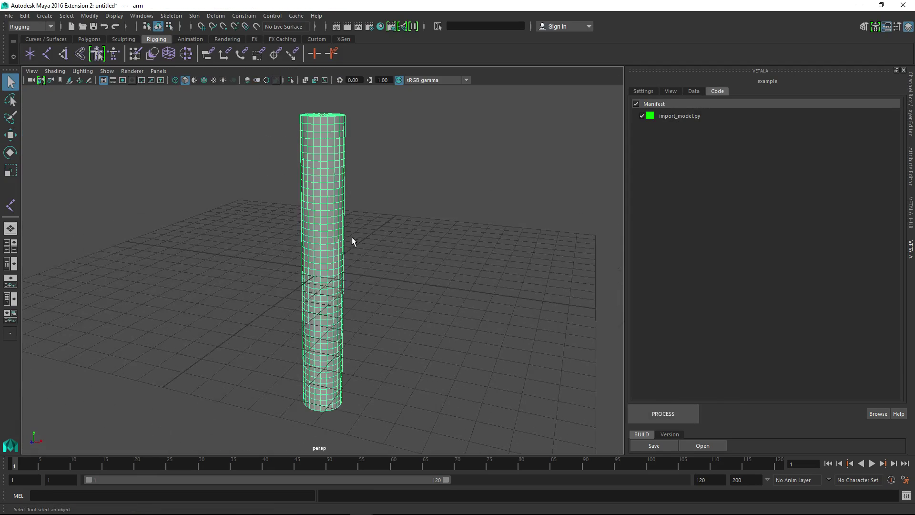
pyautogui.click(399, 80)
pyautogui.keyDown('alt'); pyautogui.moveTo(411, 119); pyautogui.dragTo(448, 172); pyautogui.keyUp('alt')
pyautogui.click(399, 80)
pyautogui.keyDown('alt'); pyautogui.moveTo(418, 142); pyautogui.dragTo(524, 162); pyautogui.keyUp('alt')
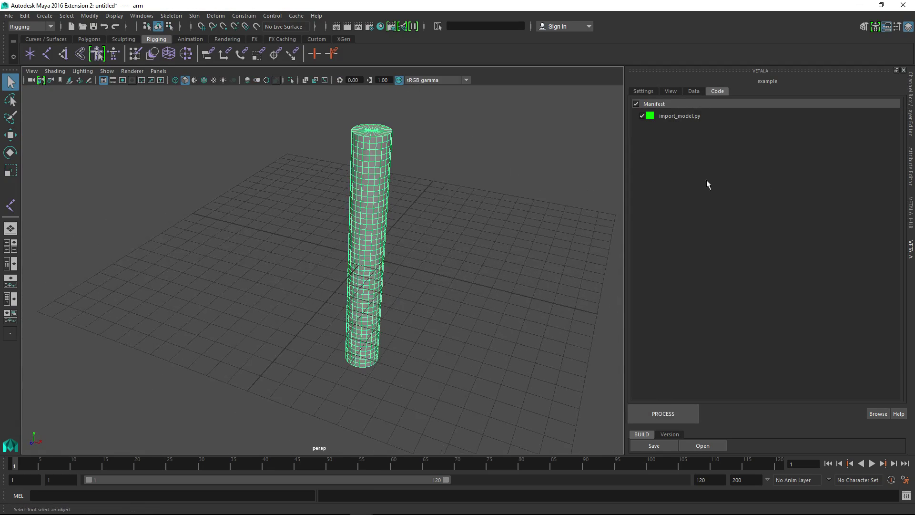
# Add a data import script for the structure data and enable import_structure.py in the manifest
pyautogui.rightClick(702, 137)
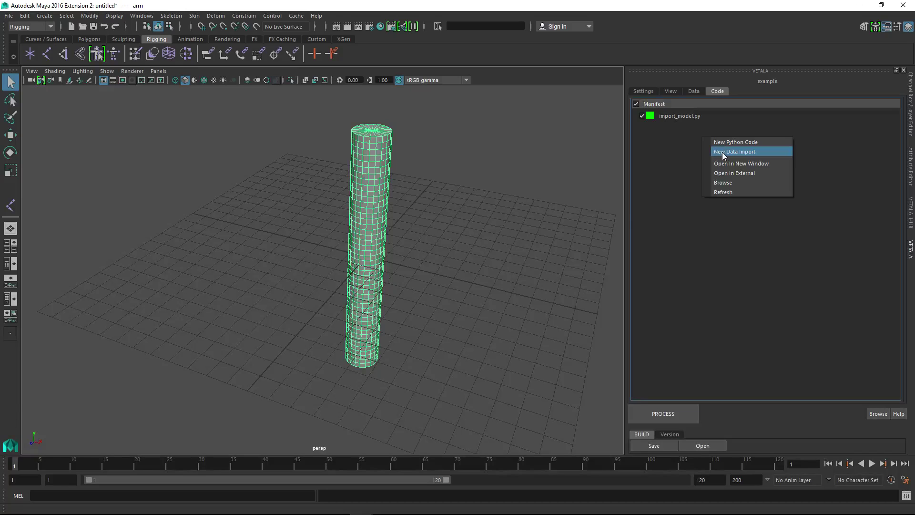
pyautogui.click(722, 152)
pyautogui.click(496, 259)
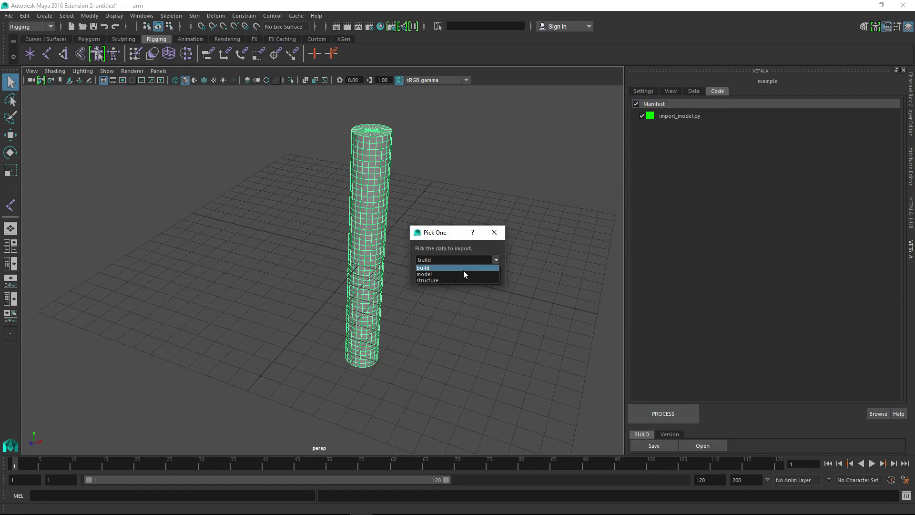
pyautogui.click(445, 281)
pyautogui.click(442, 274)
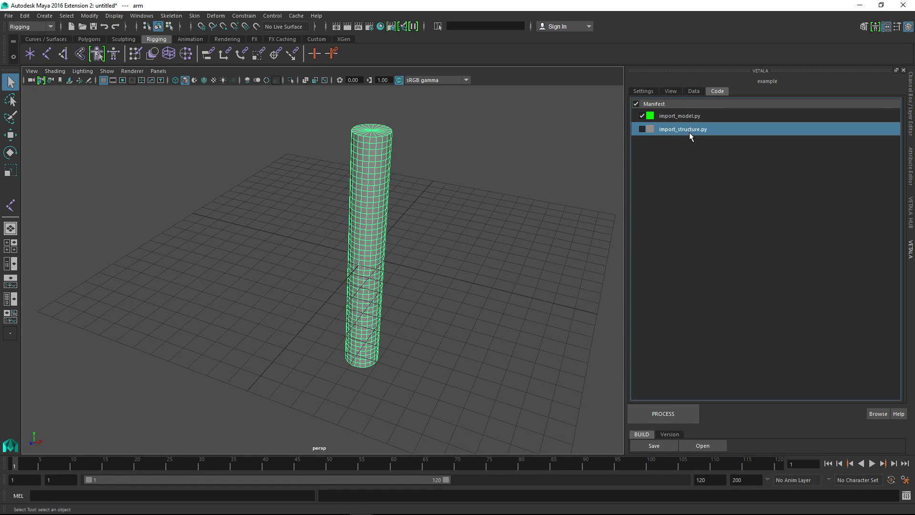
pyautogui.click(642, 130)
# Widen the Vetala panel and open import_model.py to examine its main function
pyautogui.moveTo(626, 221); pyautogui.dragTo(570, 224)
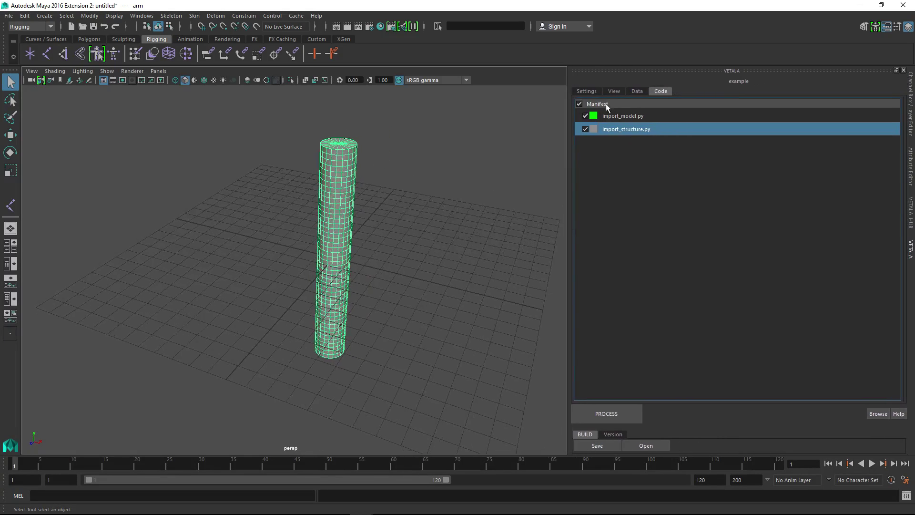
pyautogui.click(616, 114)
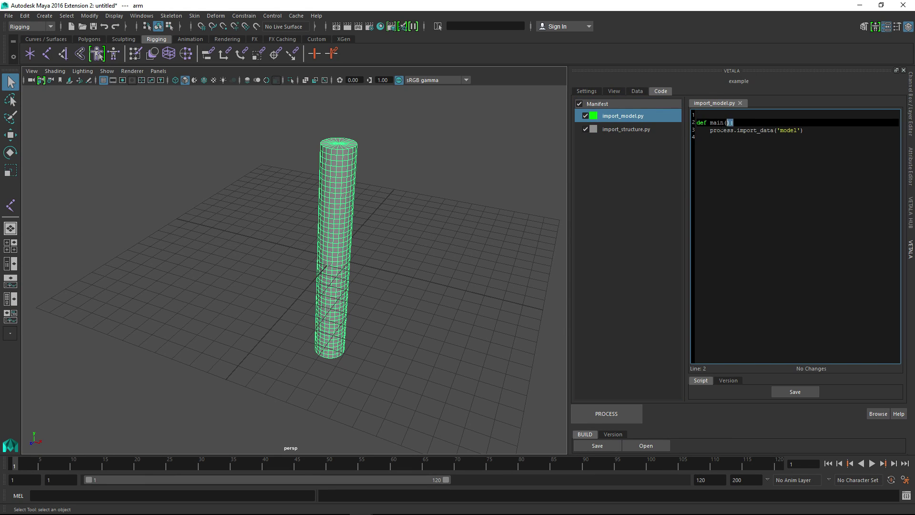
pyautogui.moveTo(734, 123); pyautogui.dragTo(813, 135)
pyautogui.hotkey('ctrl', 'z')
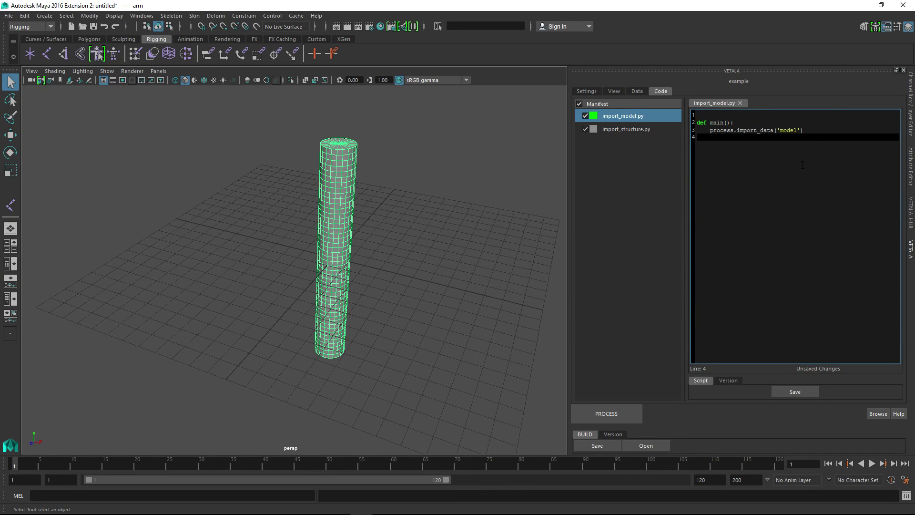
# Start a process call on a new line below the model import and examine the functions offered by code completion
pyautogui.click(814, 131)
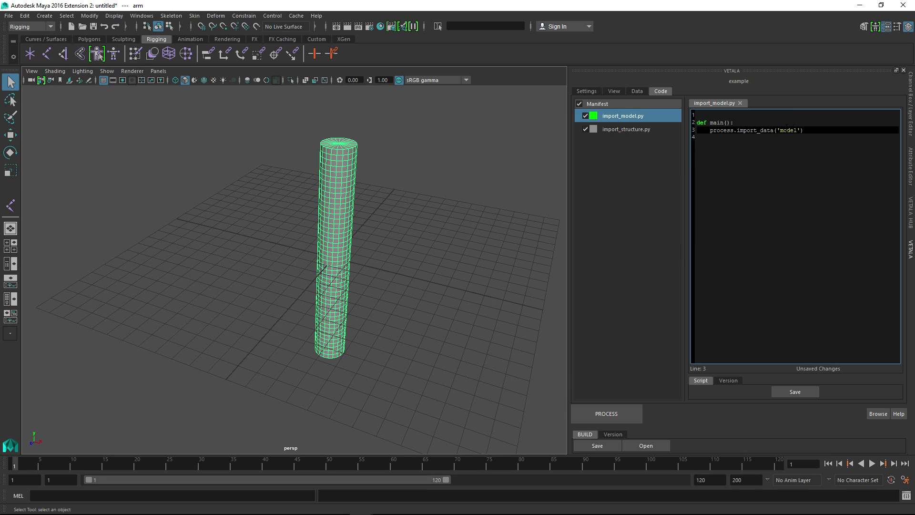
pyautogui.press('Return')
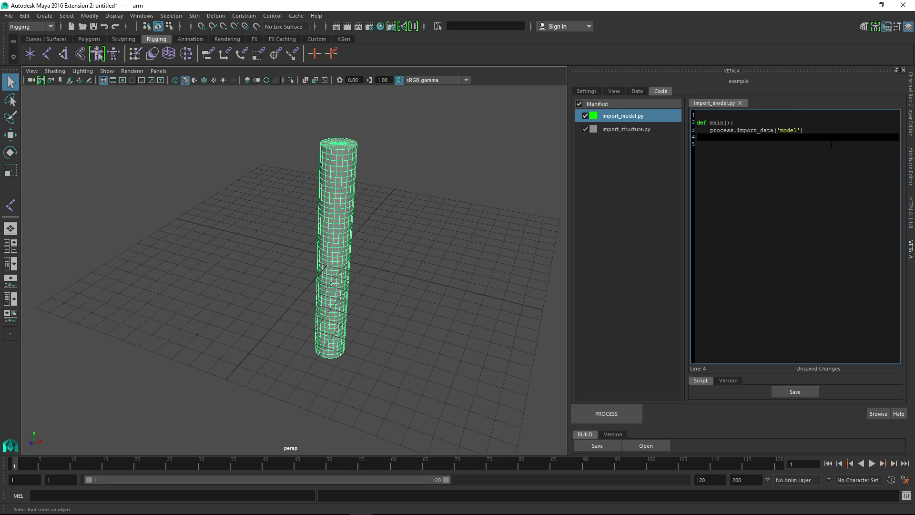
pyautogui.write('process.')
pyautogui.press('Down')
pyautogui.press('Down')
pyautogui.press('Down')
pyautogui.press('Down')
pyautogui.press('Down')
pyautogui.press('Down')
pyautogui.press('Down')
pyautogui.press('Down')
pyautogui.press('Down')
pyautogui.press('Down')
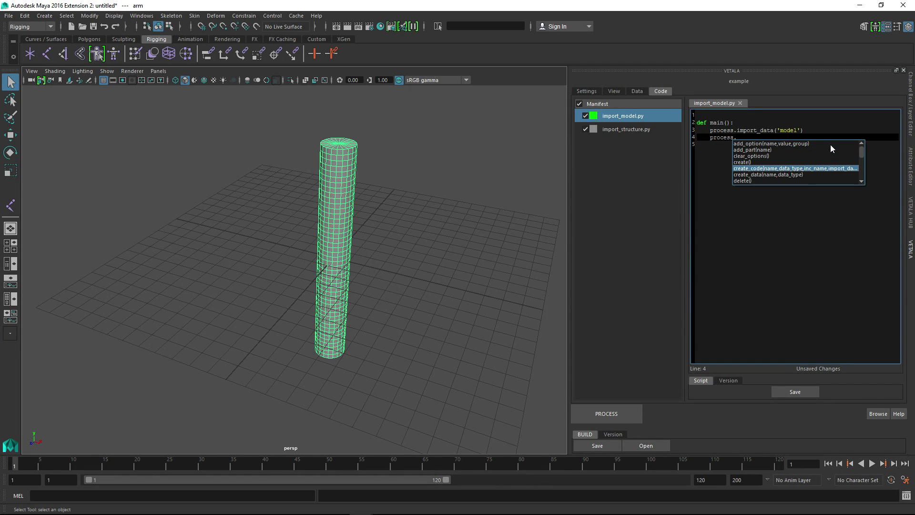
pyautogui.press('Down')
pyautogui.press('Down')
pyautogui.press('Down')
pyautogui.press('Down')
pyautogui.press('Down')
pyautogui.press('Down')
pyautogui.press('Down')
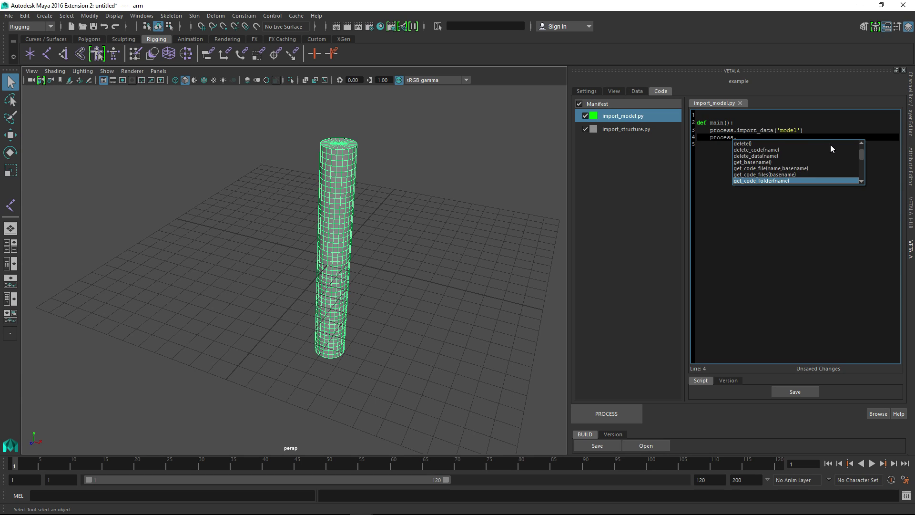
pyautogui.press('Down')
pyautogui.press('Down')
pyautogui.press('Down')
pyautogui.press('Down')
pyautogui.press('Down')
pyautogui.press('Down')
pyautogui.press('Down')
pyautogui.press('Down')
pyautogui.press('Down')
pyautogui.press('Down')
pyautogui.press('Down')
pyautogui.press('Down')
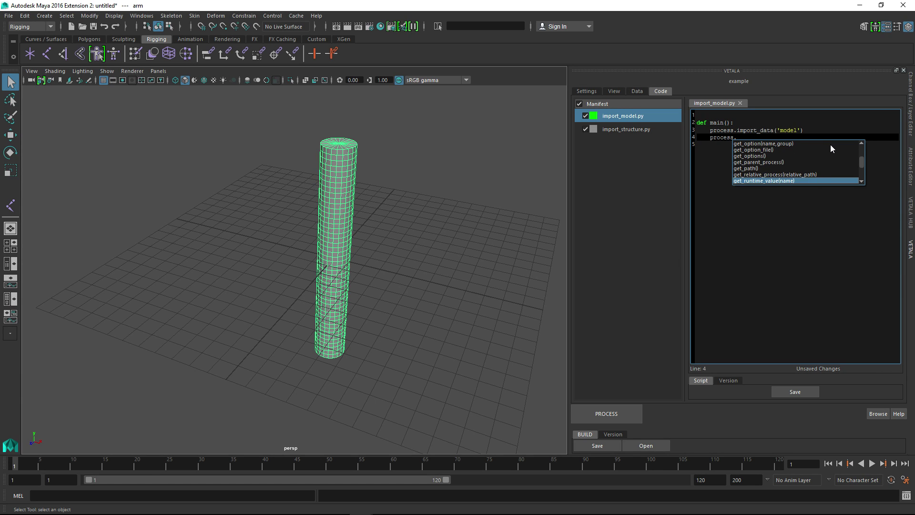
pyautogui.press('Down')
pyautogui.press('Down')
pyautogui.press('Down')
pyautogui.press('Down')
pyautogui.press('Down')
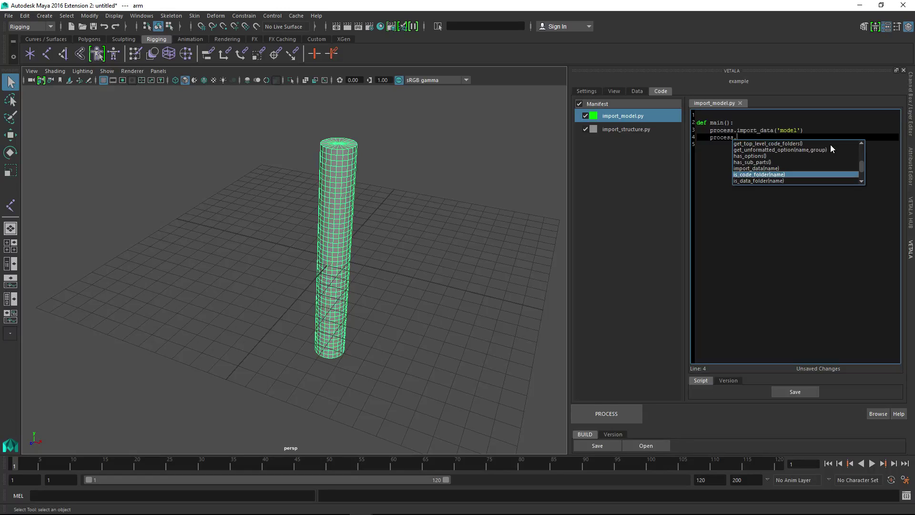
pyautogui.press('Down')
pyautogui.press('Down')
pyautogui.press('Down')
pyautogui.press('Down')
pyautogui.press('Down')
pyautogui.press('Down')
pyautogui.press('Down')
pyautogui.press('Down')
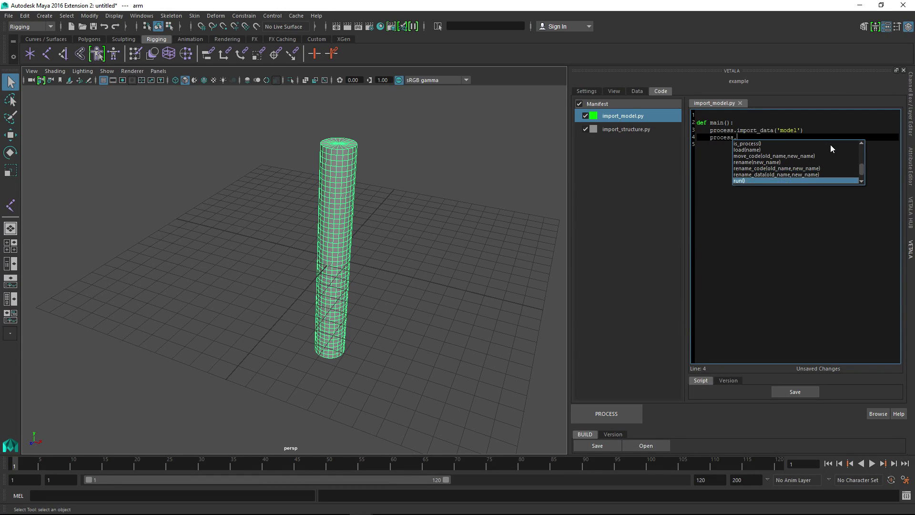
pyautogui.press('Down')
pyautogui.press('Down')
pyautogui.press('Down')
pyautogui.press('Down')
pyautogui.press('Down')
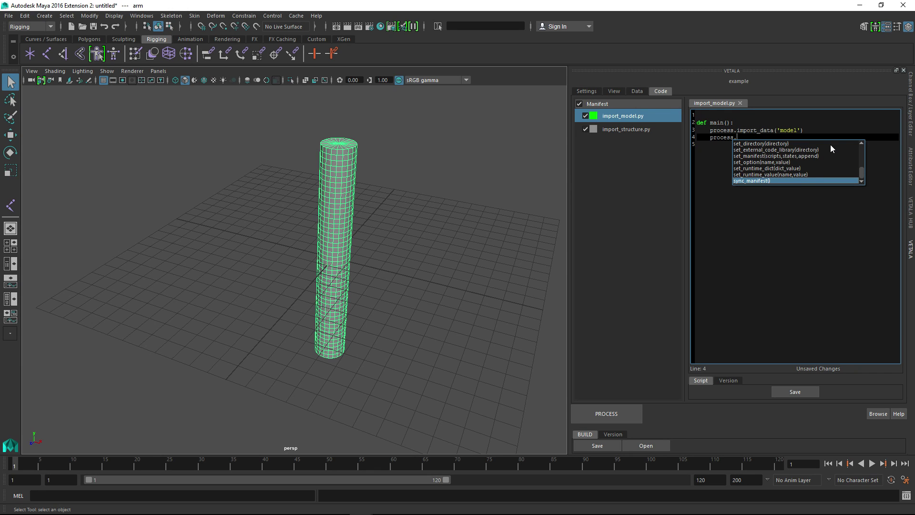
# Try a second process.import_data call below the model import, checking the stored data names, and remove the unfinished line
pyautogui.write('import_data(')
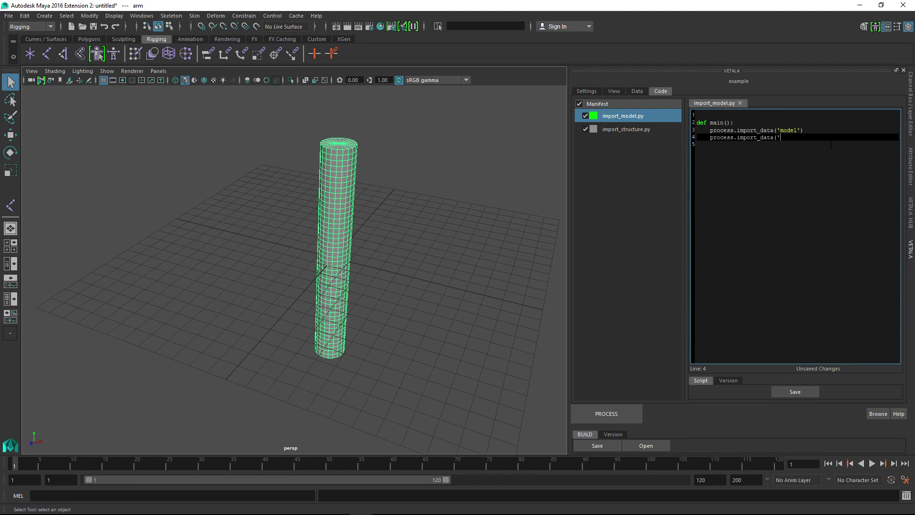
pyautogui.click(636, 92)
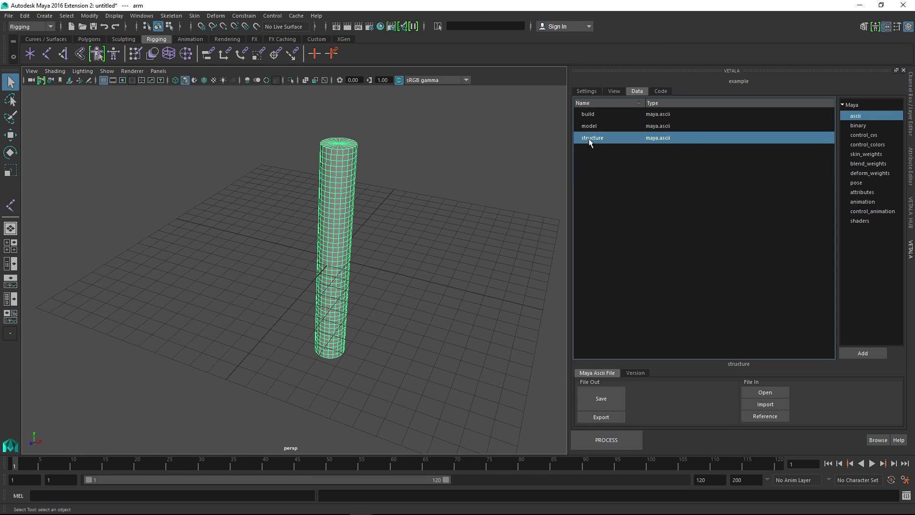
pyautogui.click(661, 92)
pyautogui.hotkey('shift', 'Home')
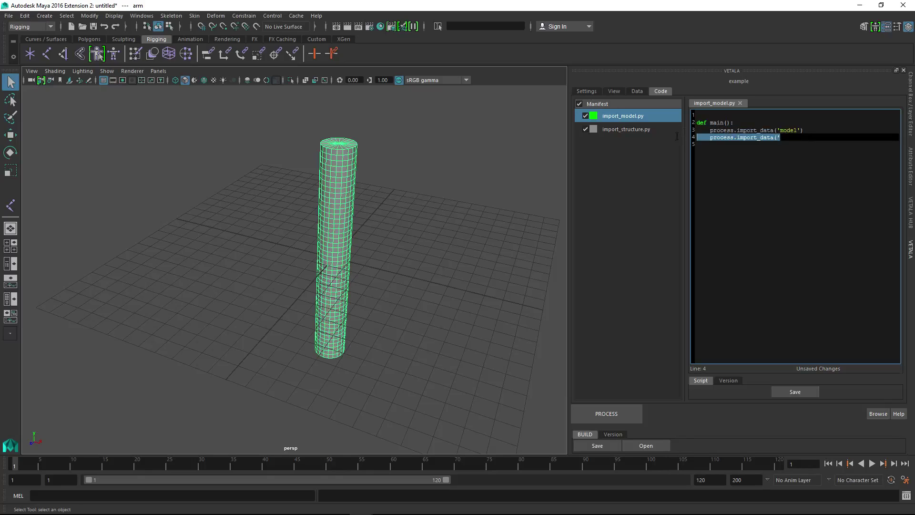
pyautogui.press('BackSpace')
pyautogui.press('BackSpace')
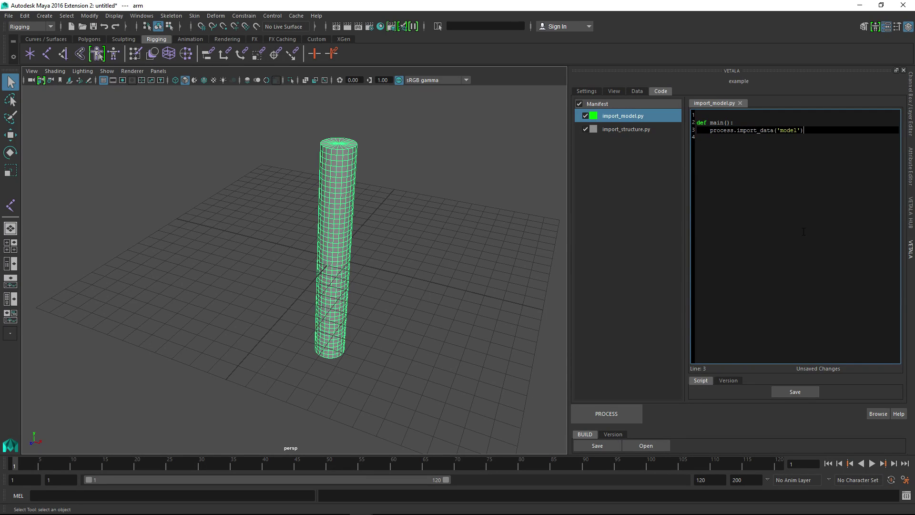
# Examine the data types available for the process, including control_colors, skin_weights and blend_weights, and return to the code
pyautogui.click(637, 91)
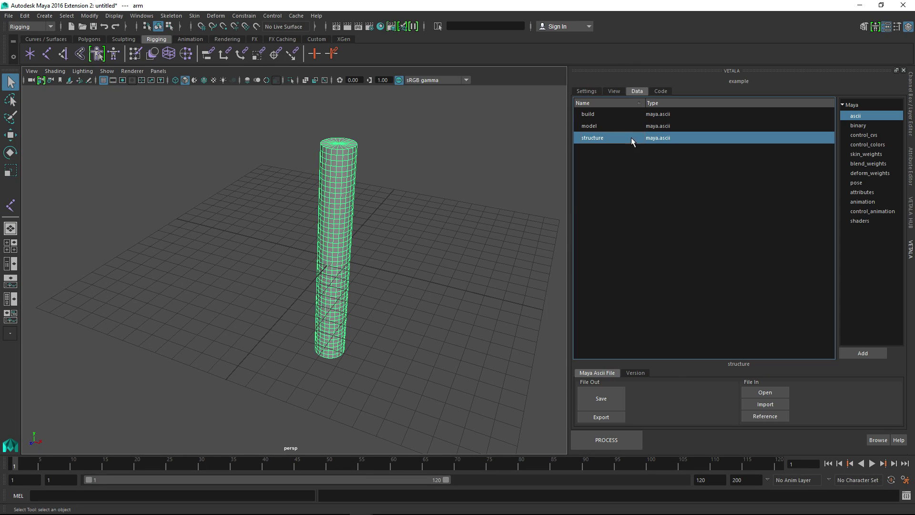
pyautogui.click(866, 144)
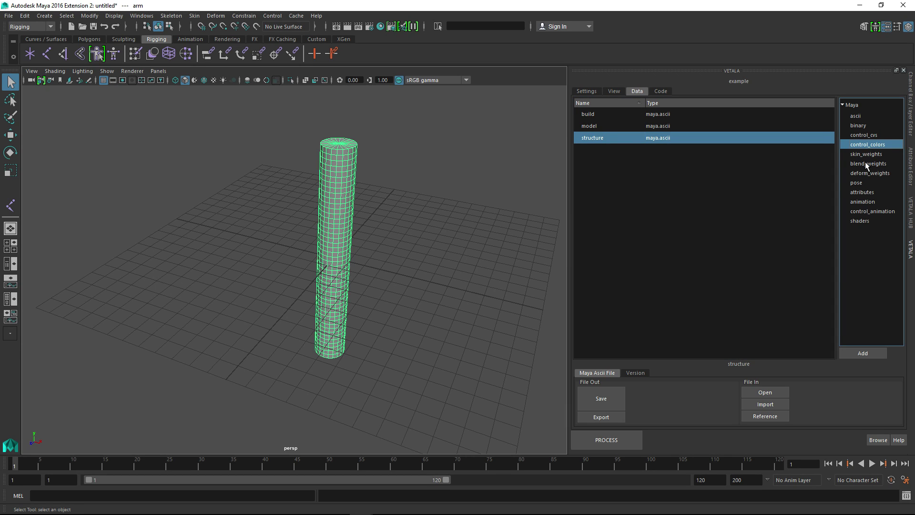
pyautogui.click(862, 155)
pyautogui.click(859, 166)
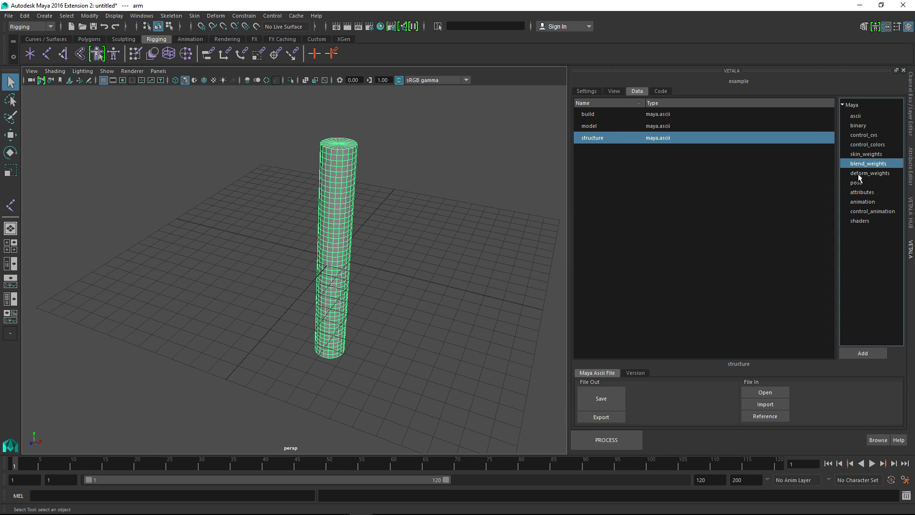
pyautogui.click(660, 91)
pyautogui.click(637, 91)
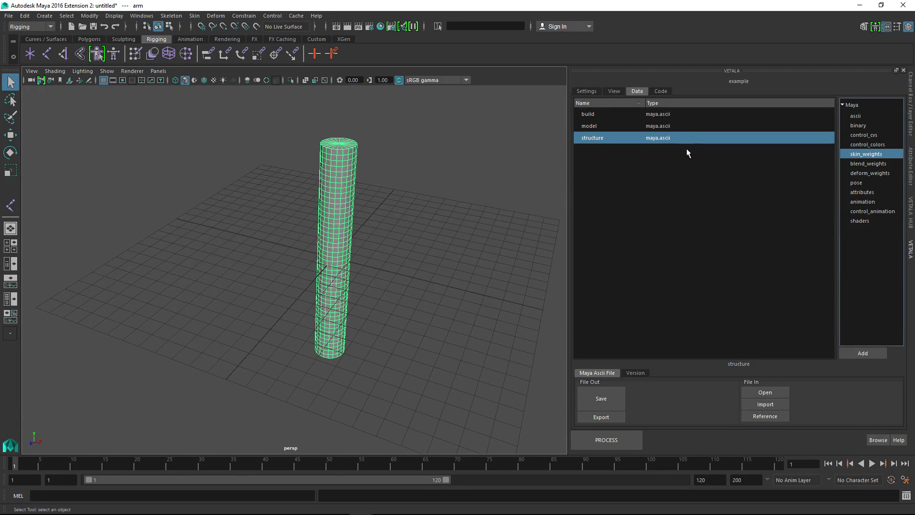
pyautogui.click(661, 91)
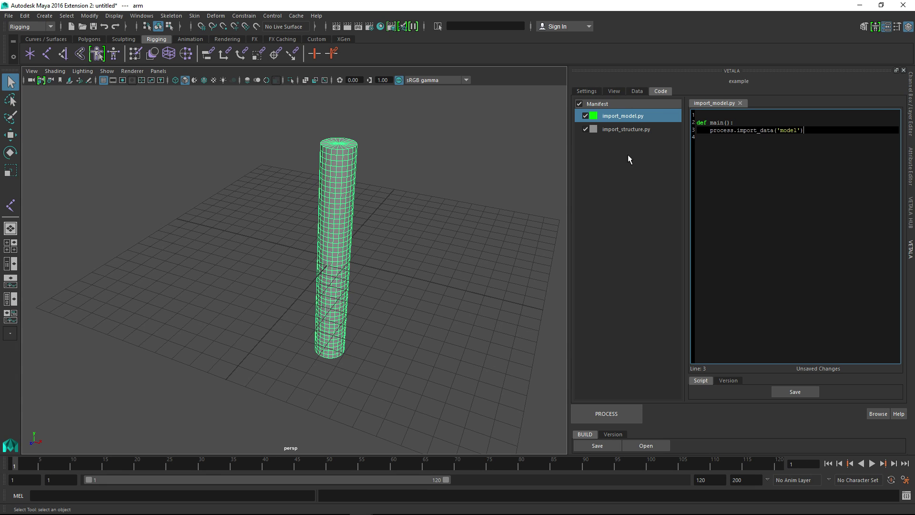
# Run the process with both import_model.py and import_structure.py without saving the code changes
pyautogui.keyDown('alt'); pyautogui.moveTo(372, 284); pyautogui.dragTo(300, 273); pyautogui.keyUp('alt')
pyautogui.click(299, 272)
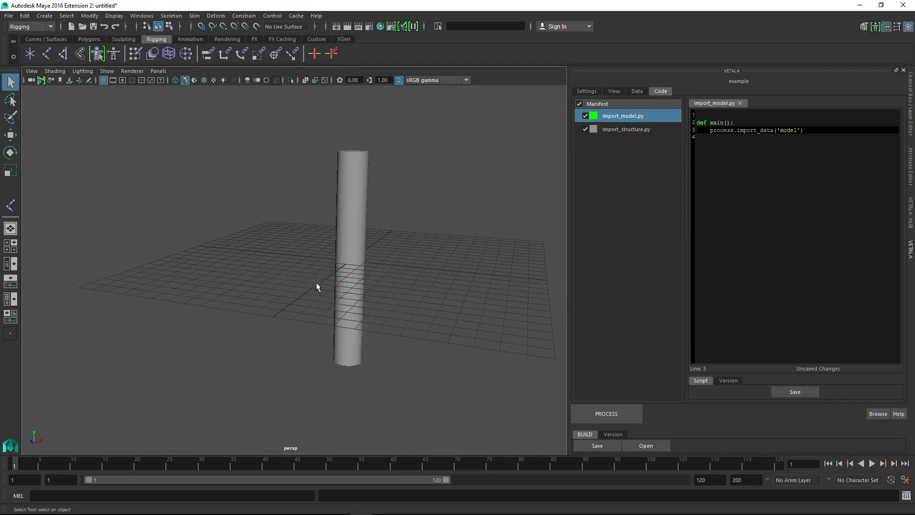
pyautogui.press('4')
pyautogui.moveTo(624, 128); pyautogui.dragTo(621, 134)
pyautogui.click(625, 411)
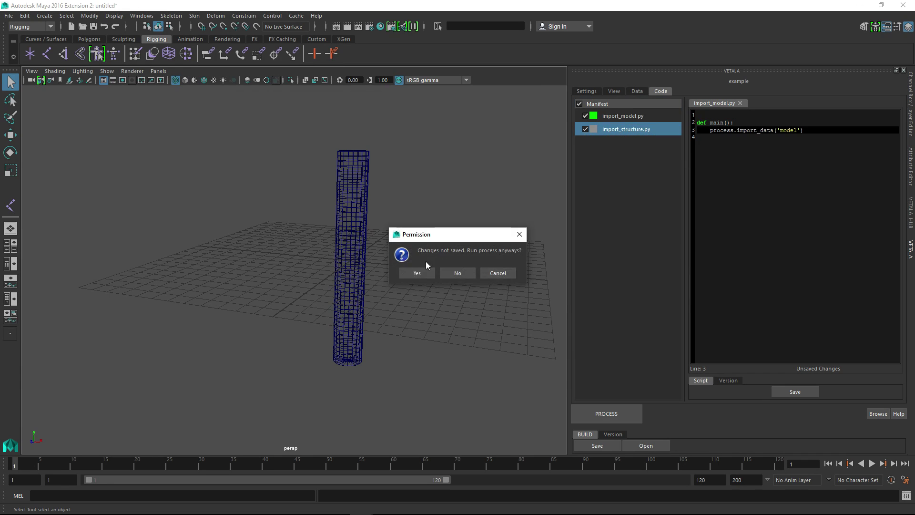
pyautogui.click(427, 271)
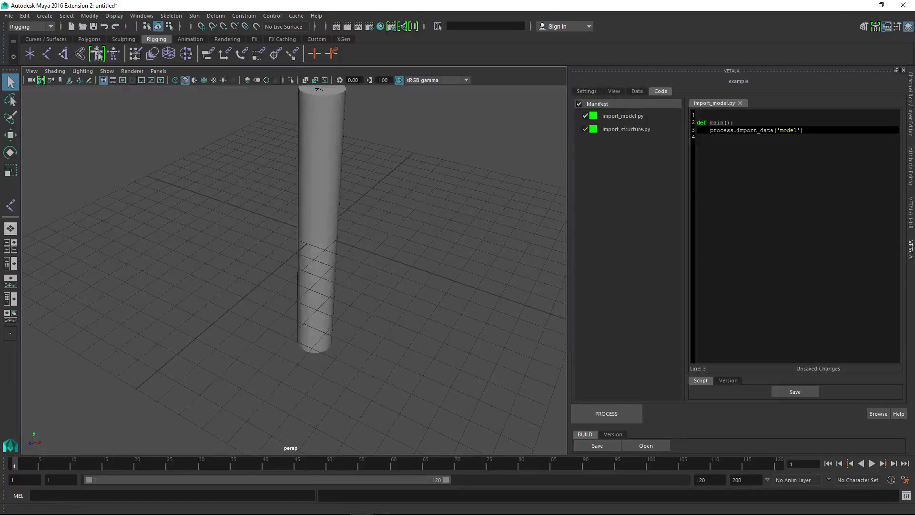
# Turn on X-ray joint display and view the joint chain inside the cylinder
pyautogui.click(324, 79)
pyautogui.keyDown('alt'); pyautogui.moveTo(347, 160); pyautogui.dragTo(368, 292); pyautogui.keyUp('alt')
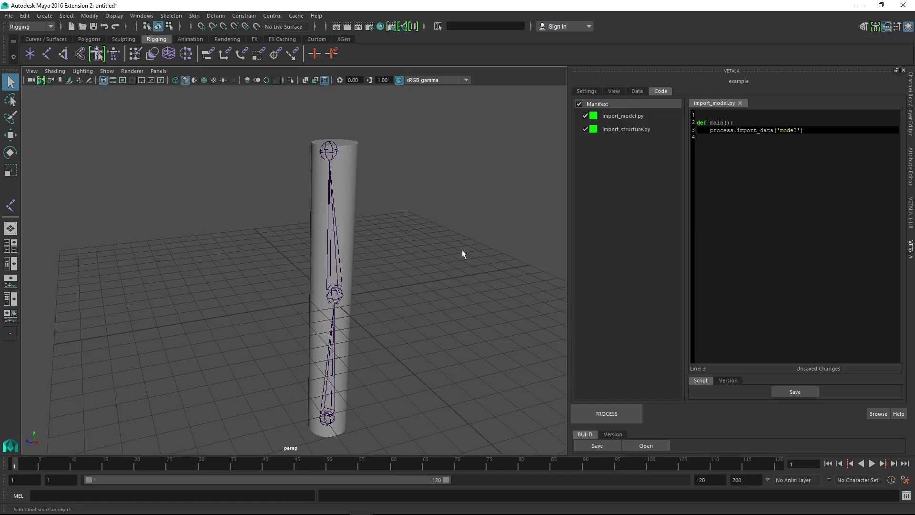
pyautogui.keyDown('alt'); pyautogui.moveTo(474, 259); pyautogui.dragTo(443, 272); pyautogui.keyUp('alt')
# Select the arm joint chain together with the cylinder and set the Bind Skin options to bind to Joint hierarchy
pyautogui.click(634, 92)
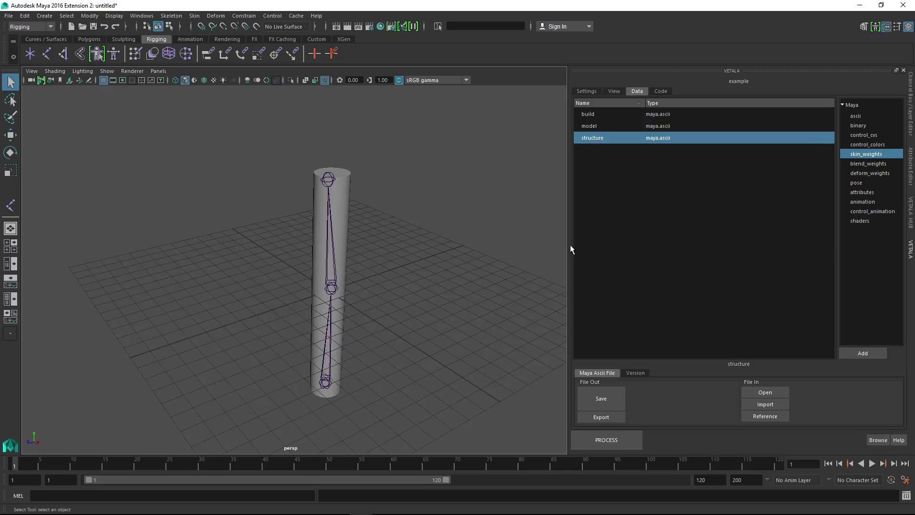
pyautogui.keyDown('alt'); pyautogui.moveTo(408, 285); pyautogui.dragTo(354, 269); pyautogui.keyUp('alt')
pyautogui.keyDown('alt'); pyautogui.moveTo(367, 346); pyautogui.dragTo(435, 274, button='middle'); pyautogui.keyUp('alt')
pyautogui.moveTo(363, 241); pyautogui.dragTo(397, 274)
pyautogui.keyDown('alt'); pyautogui.moveTo(399, 219); pyautogui.dragTo(417, 262, button='middle'); pyautogui.keyUp('alt')
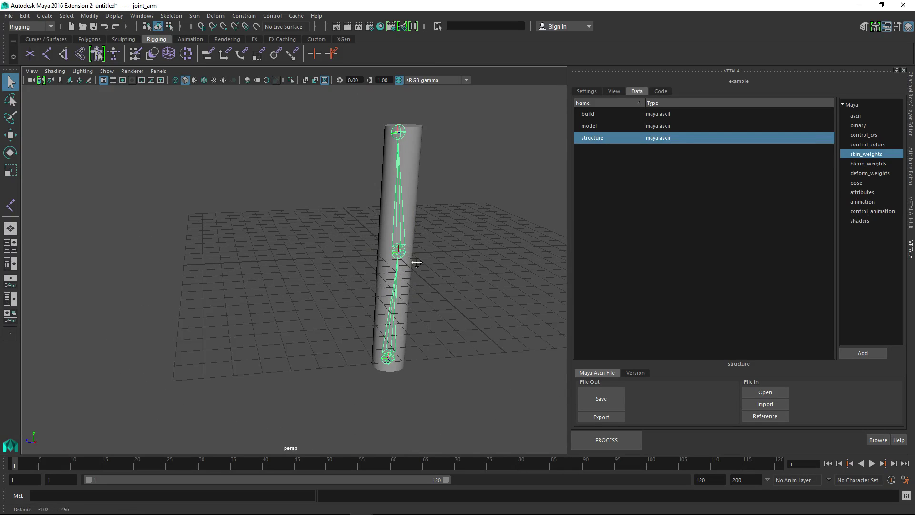
pyautogui.keyDown('alt'); pyautogui.moveTo(417, 263); pyautogui.dragTo(400, 314); pyautogui.keyUp('alt')
pyautogui.click(388, 268)
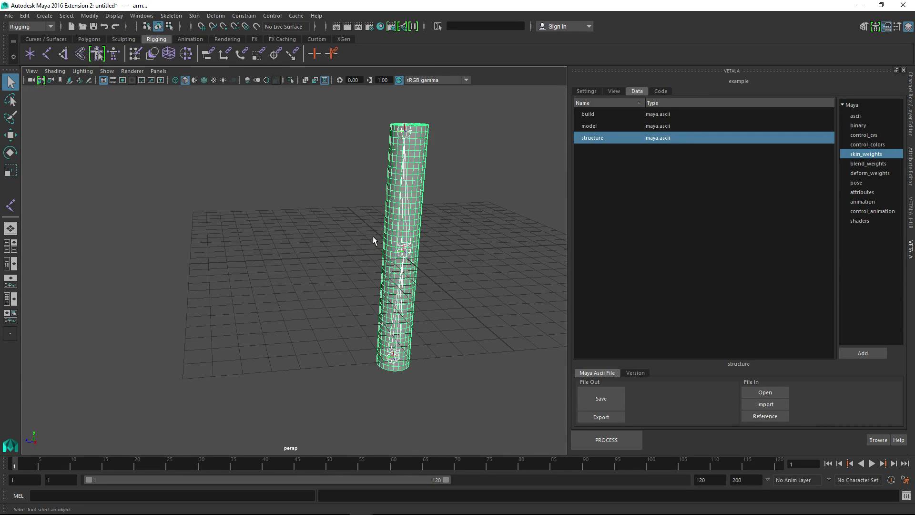
pyautogui.click(194, 15)
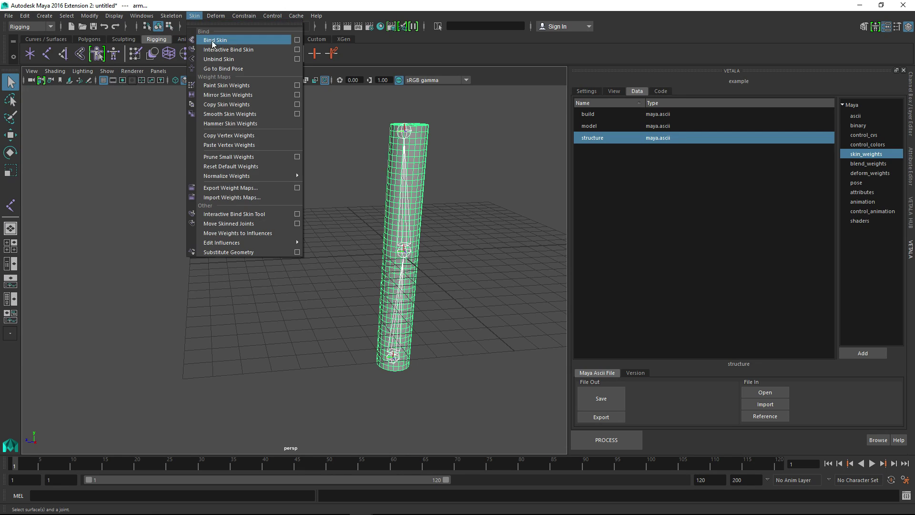
pyautogui.click(296, 41)
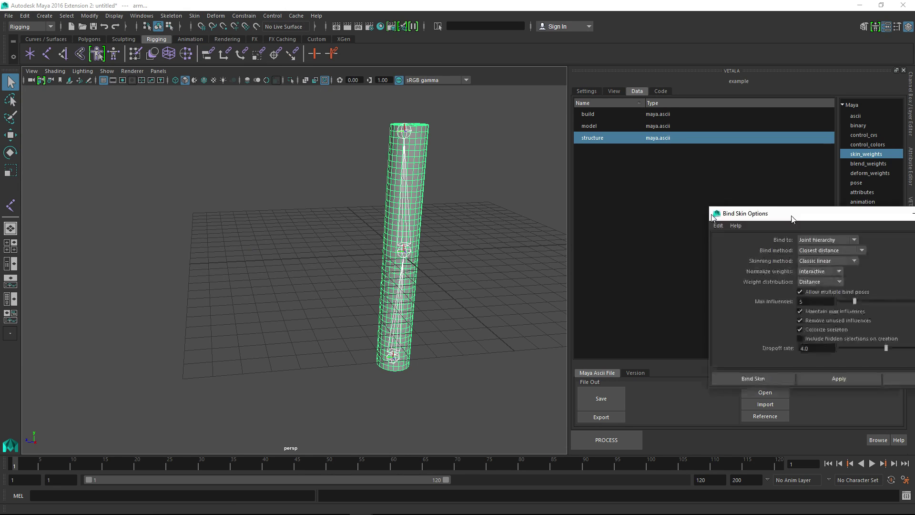
pyautogui.moveTo(793, 219); pyautogui.dragTo(351, 193)
pyautogui.click(377, 215)
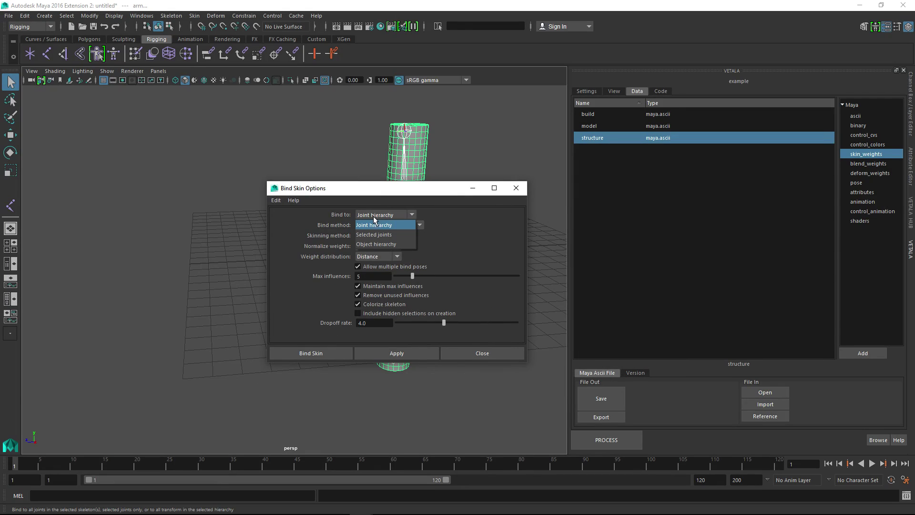
pyautogui.click(372, 225)
pyautogui.moveTo(375, 191); pyautogui.dragTo(532, 150)
# Bind the cylinder to the joints using the Heat Map bind method with a heatmap falloff of 0.5
pyautogui.click(557, 185)
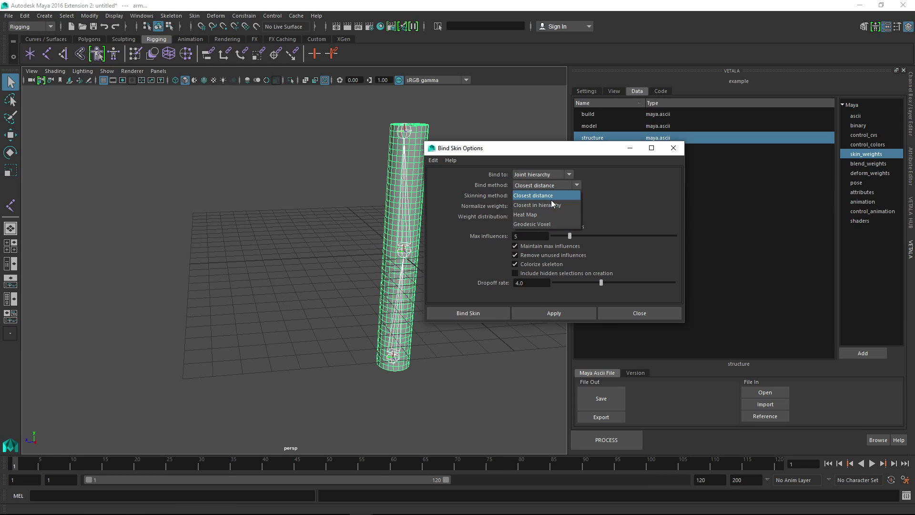
pyautogui.click(545, 214)
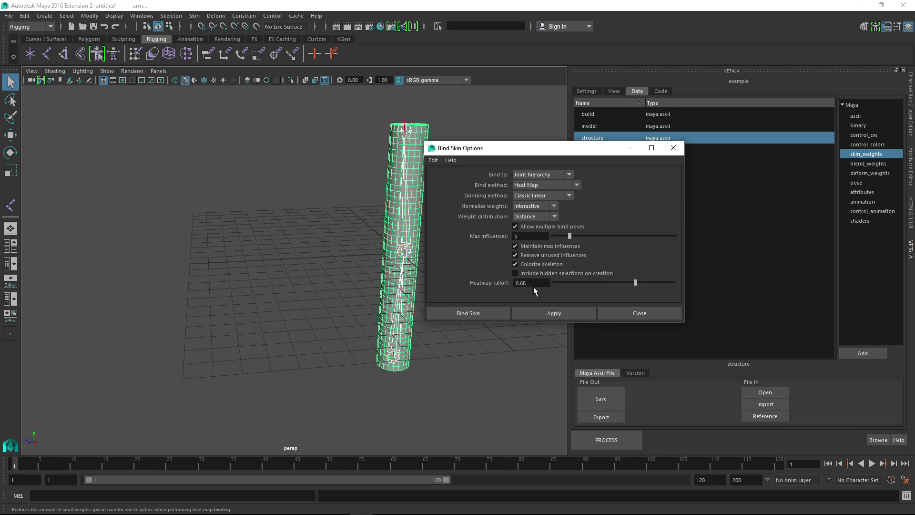
pyautogui.click(532, 284)
pyautogui.write('.')
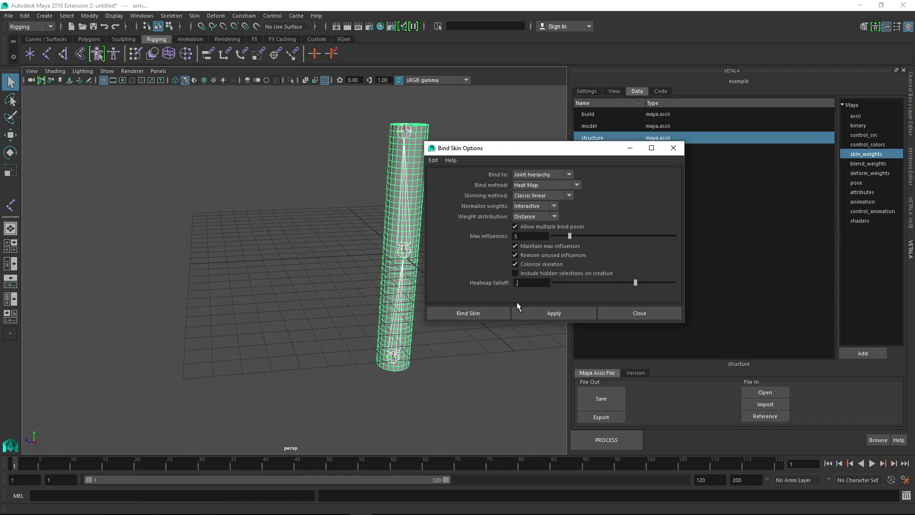
pyautogui.write('5')
pyautogui.press('Return')
pyautogui.click(527, 314)
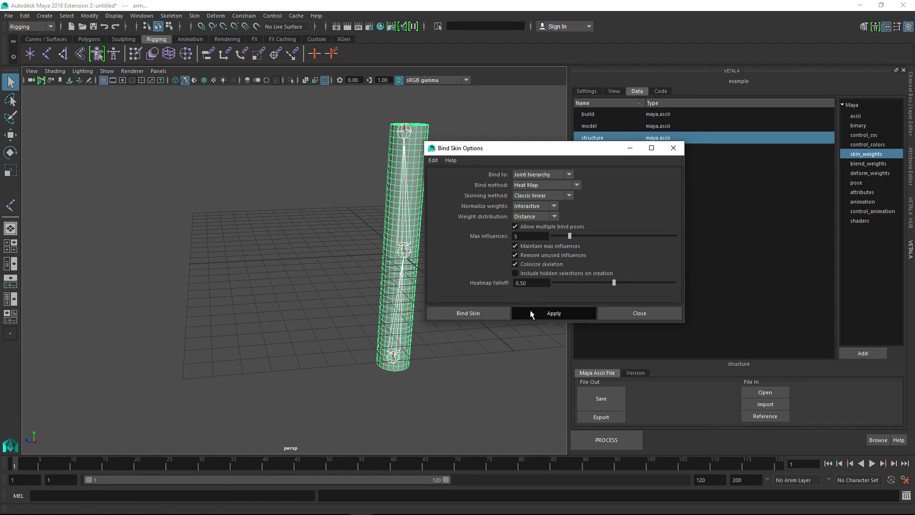
pyautogui.click(613, 315)
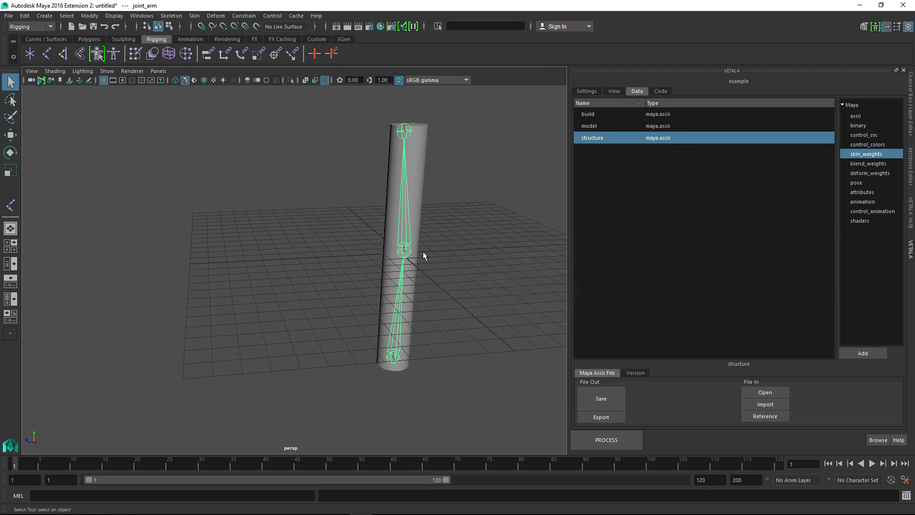
# Rotate the elbow joint about 8.5 degrees in Z to test the skin deformation, and undo the rotation
pyautogui.click(420, 247)
pyautogui.press('e')
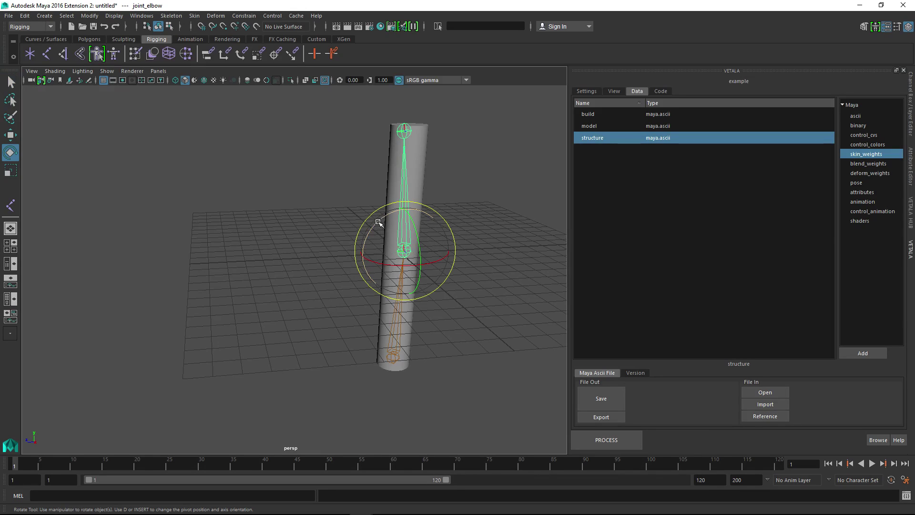
pyautogui.moveTo(380, 225); pyautogui.dragTo(414, 260)
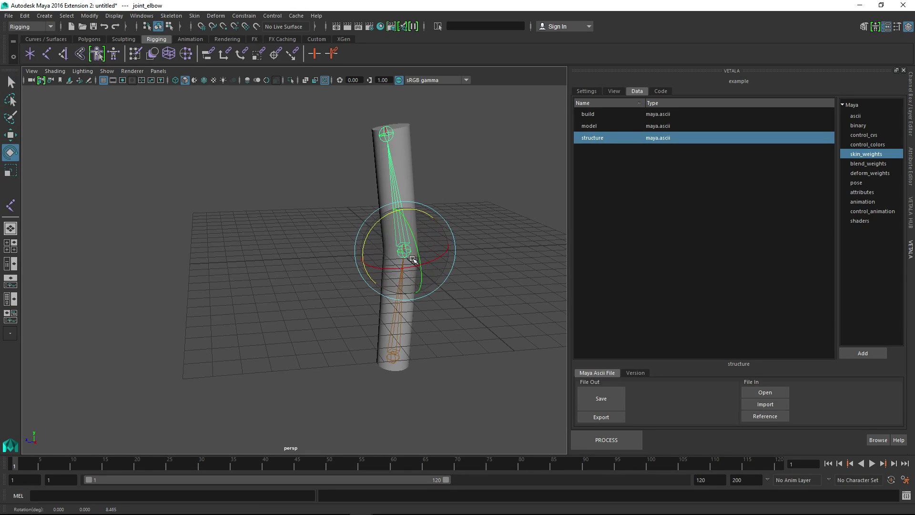
pyautogui.hotkey('ctrl', 'z')
pyautogui.hotkey('ctrl', 'z')
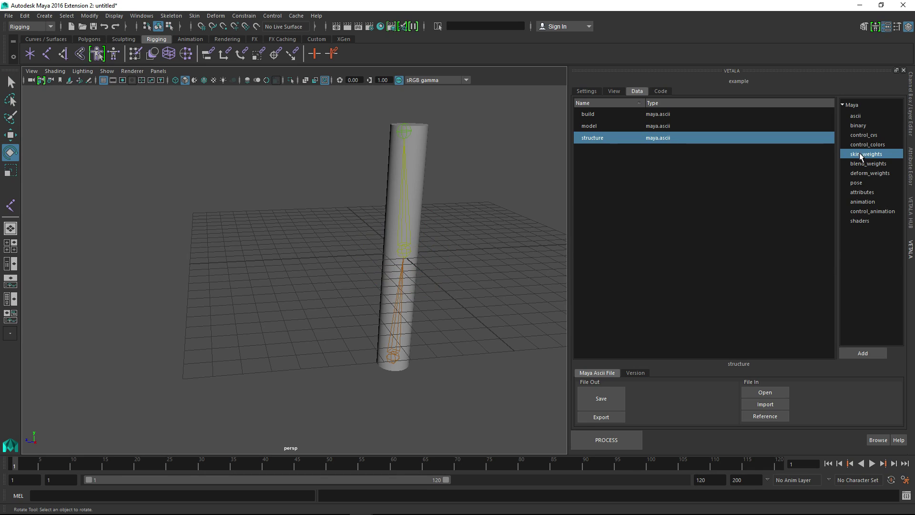
# Review the available Maya data types and add a skin_weights data entry to the example process
pyautogui.click(858, 118)
pyautogui.click(858, 126)
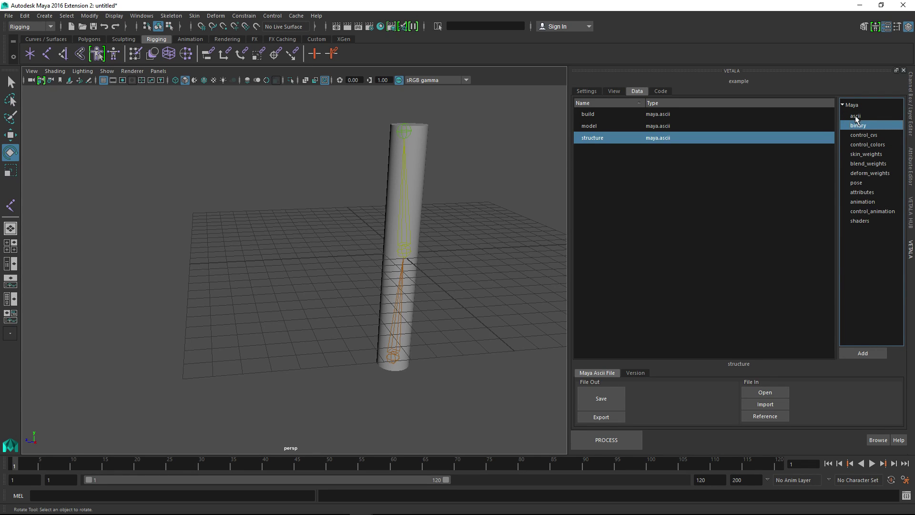
pyautogui.click(855, 117)
pyautogui.click(858, 126)
pyautogui.click(858, 135)
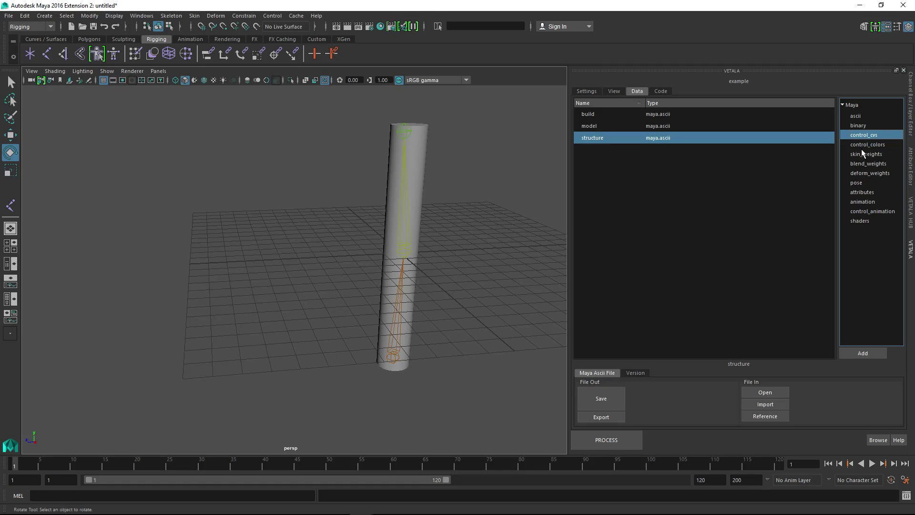
pyautogui.click(857, 144)
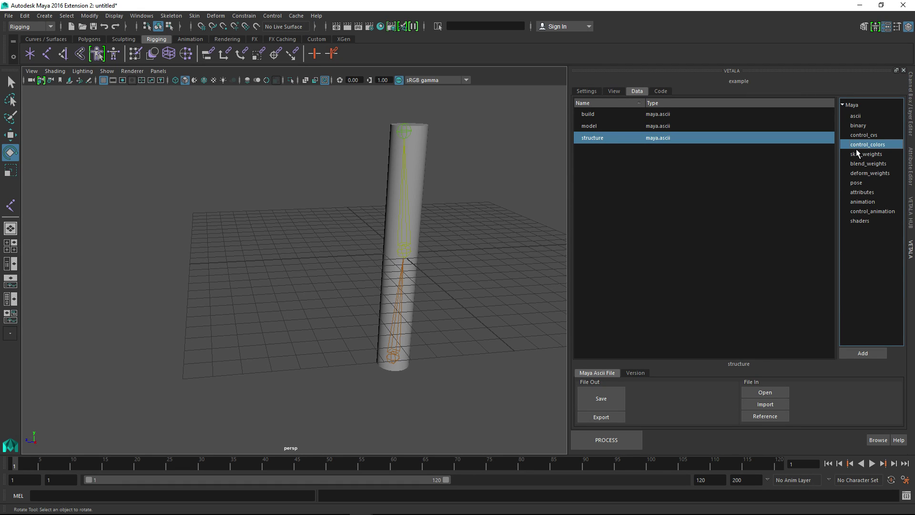
pyautogui.click(861, 155)
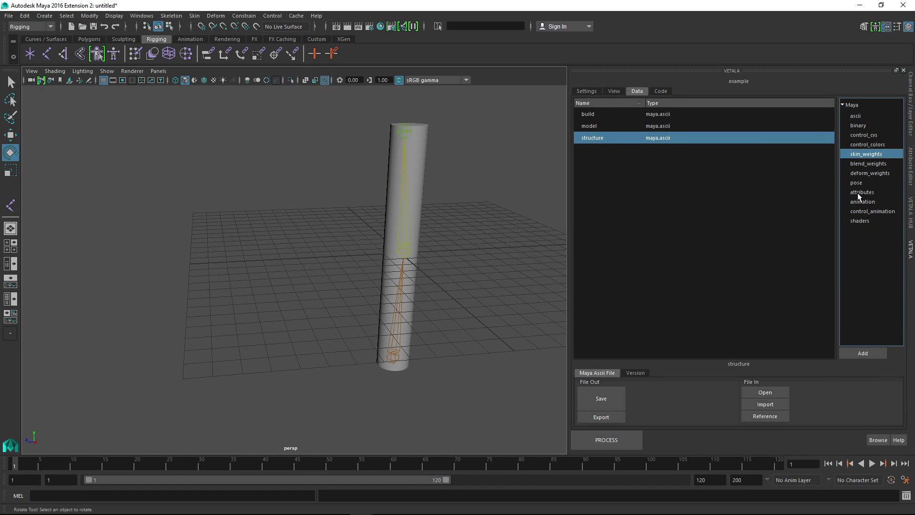
pyautogui.click(863, 354)
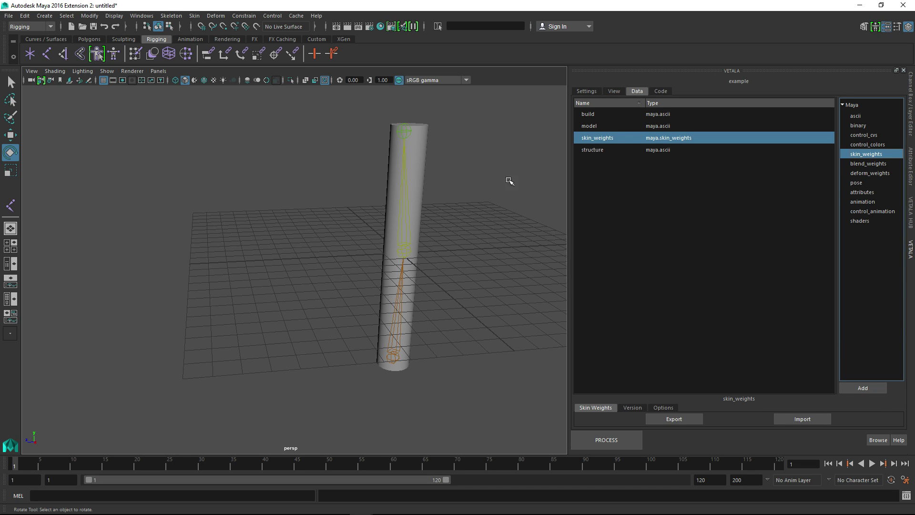
# Export the arm cylinder's skin weights to the skin_weights data with a blank comment, and clear the selection
pyautogui.moveTo(509, 181)
pyautogui.keyDown('alt'); pyautogui.mouseDown()
pyautogui.moveTo(492, 239)
pyautogui.moveTo(498, 195)
pyautogui.mouseUp(); pyautogui.keyUp('alt')
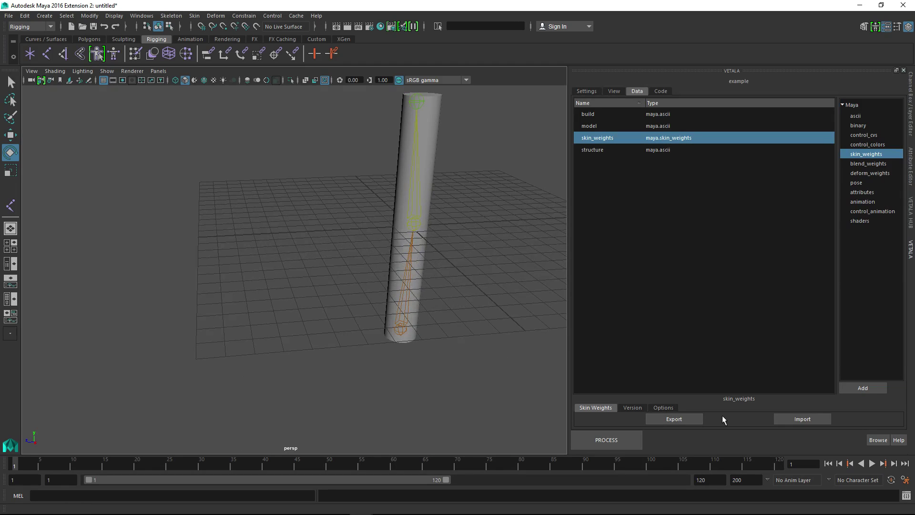
pyautogui.keyDown('alt'); pyautogui.moveTo(431, 195); pyautogui.dragTo(470, 267, button='middle'); pyautogui.keyUp('alt')
pyautogui.click(439, 227)
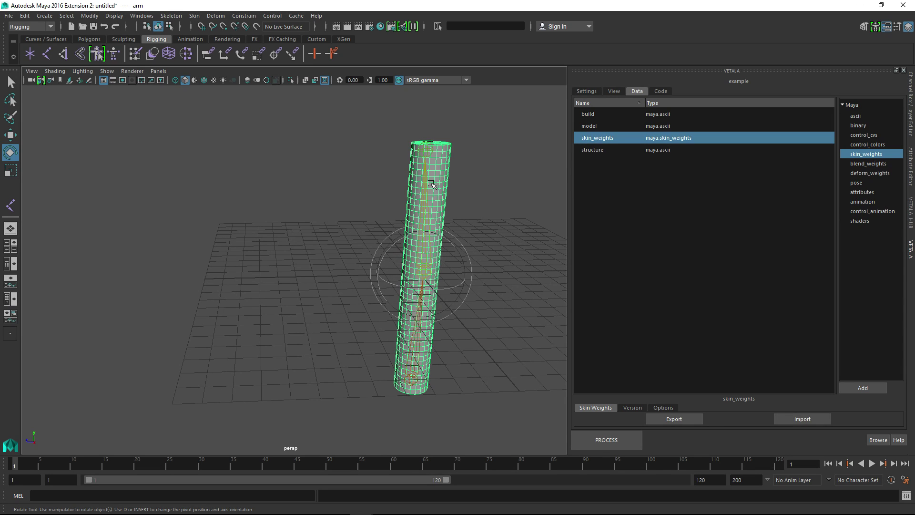
pyautogui.click(660, 421)
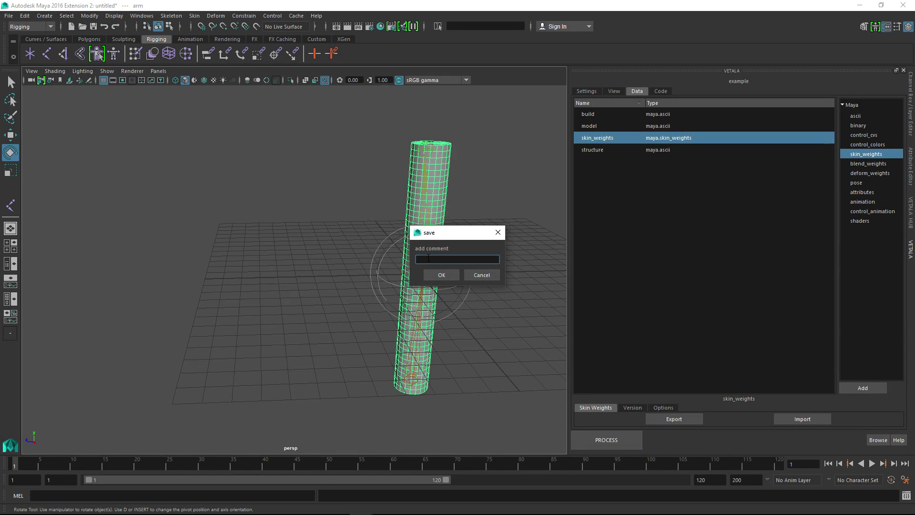
pyautogui.click(436, 275)
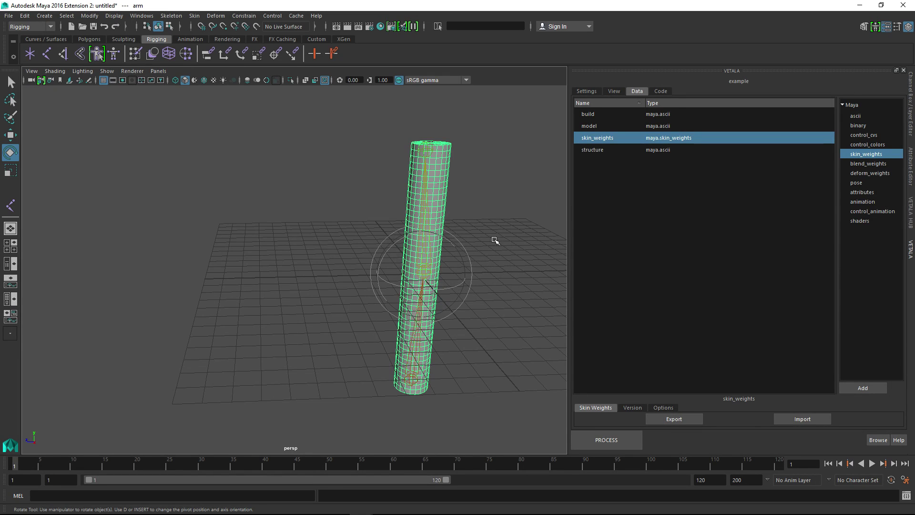
pyautogui.press('space')
pyautogui.moveTo(495, 240); pyautogui.dragTo(488, 220)
pyautogui.press('space')
pyautogui.keyDown('alt'); pyautogui.moveTo(455, 250); pyautogui.dragTo(472, 244); pyautogui.keyUp('alt')
pyautogui.click(524, 247)
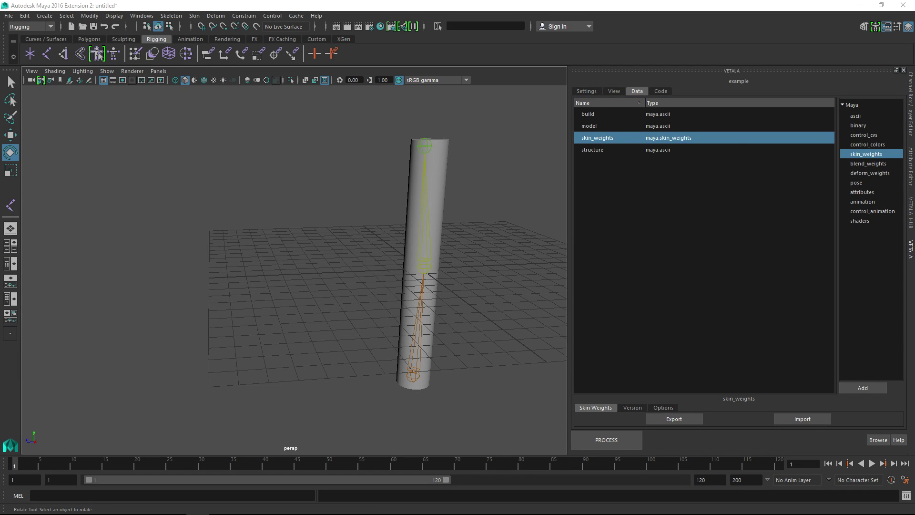
# Browse the exported skin_weights data folder on disk down to the arm folder and examine its weights and info files
pyautogui.moveTo(914, 157); pyautogui.dragTo(446, 98)
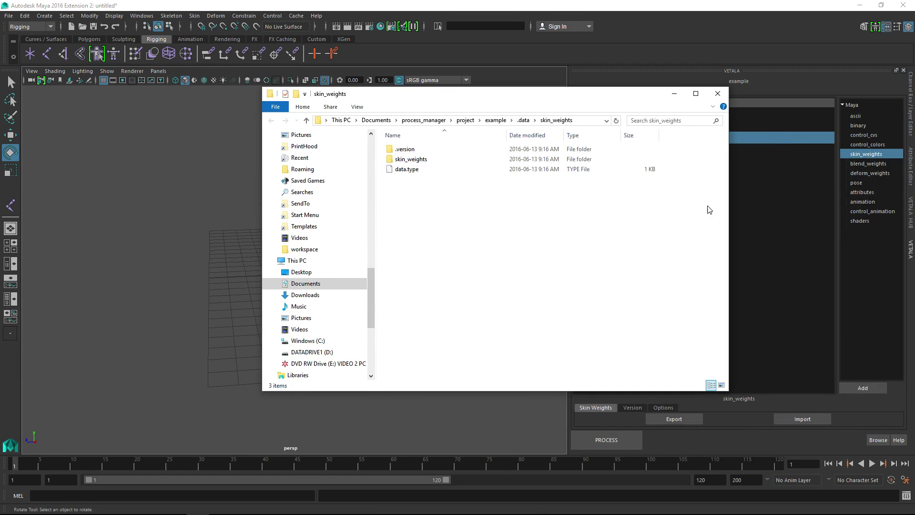
pyautogui.doubleClick(416, 159)
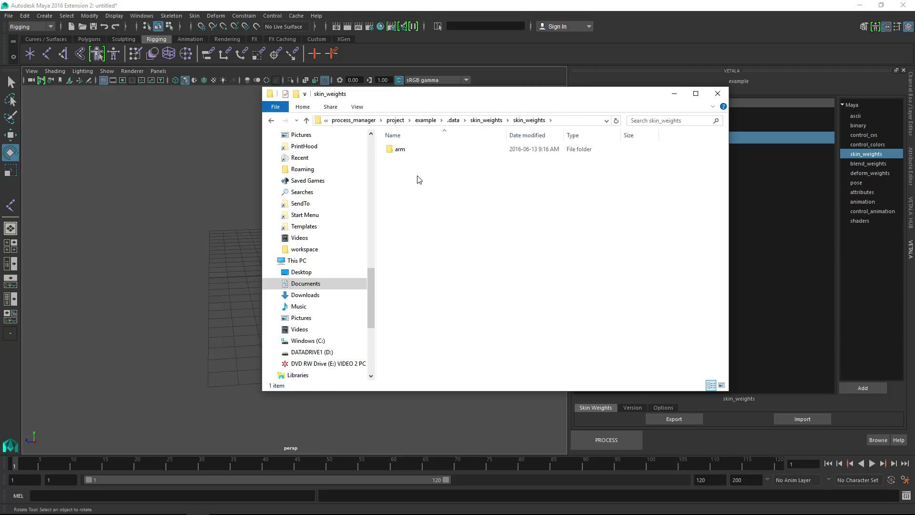
pyautogui.doubleClick(400, 149)
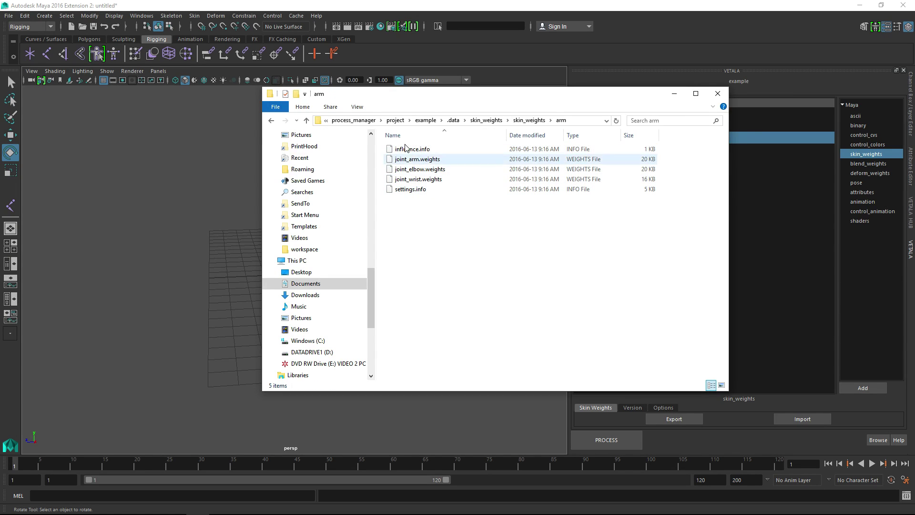
pyautogui.click(410, 160)
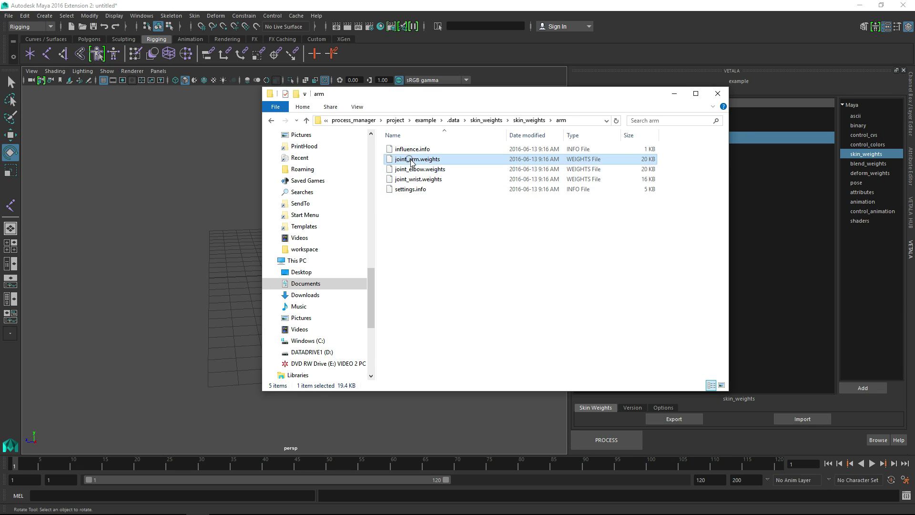
pyautogui.click(407, 149)
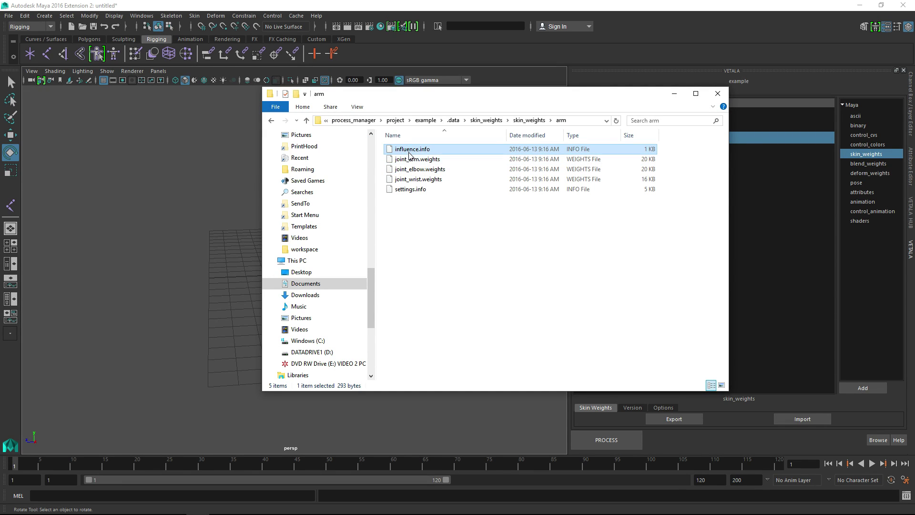
pyautogui.click(409, 169)
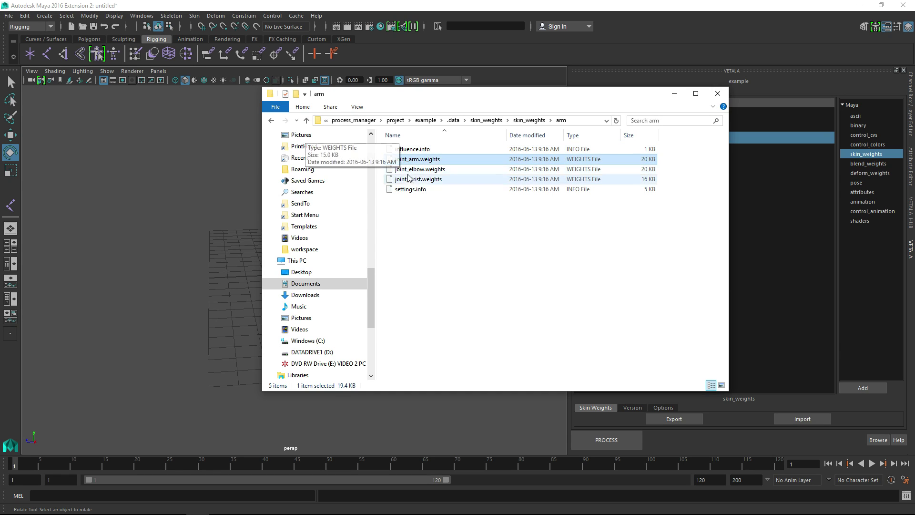
pyautogui.click(407, 180)
pyautogui.click(408, 189)
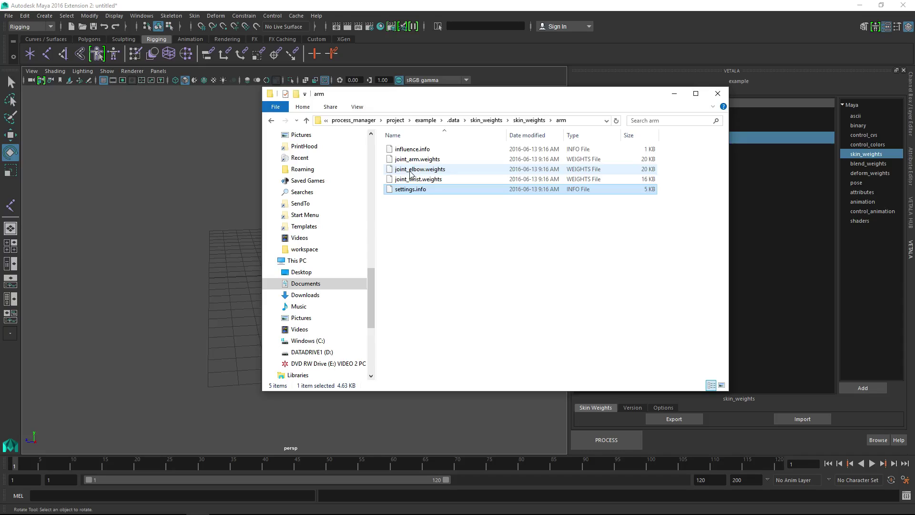
# Open joint_elbow.weights in Notepad++ to examine the stored weight values, and close the editor and the file browser
pyautogui.click(409, 168)
pyautogui.rightClick(409, 168)
pyautogui.click(313, 188)
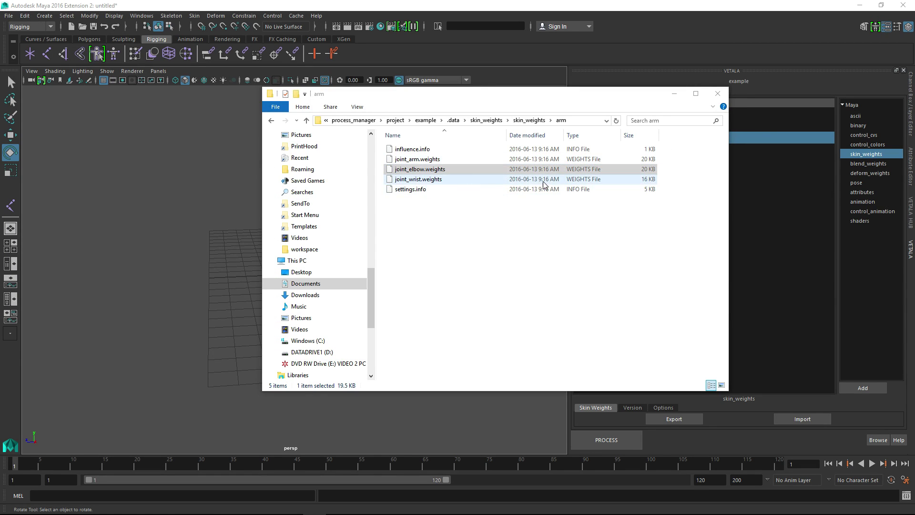
pyautogui.click(442, 170)
pyautogui.rightClick(442, 170)
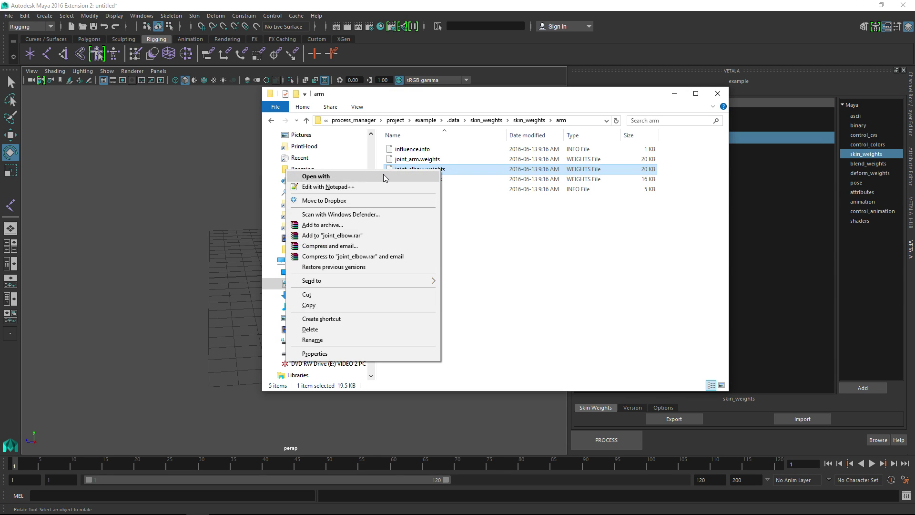
pyautogui.click(385, 189)
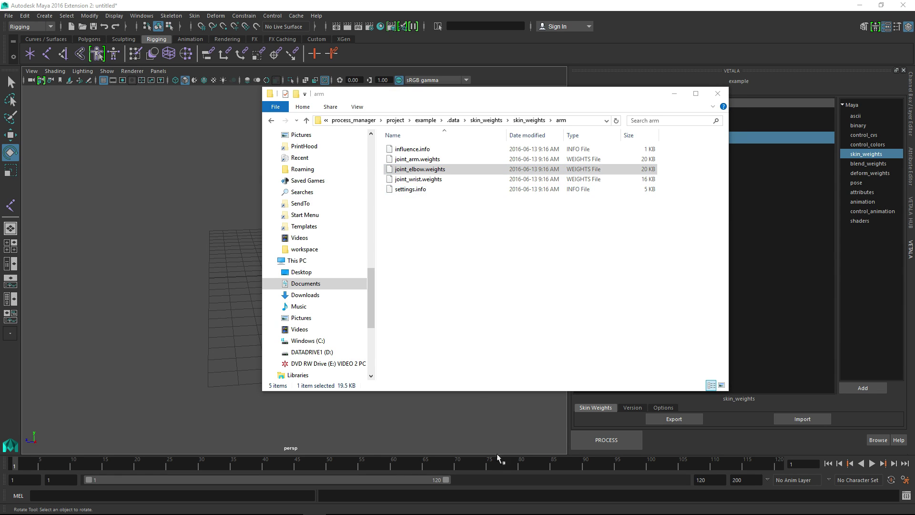
pyautogui.moveTo(496, 514)
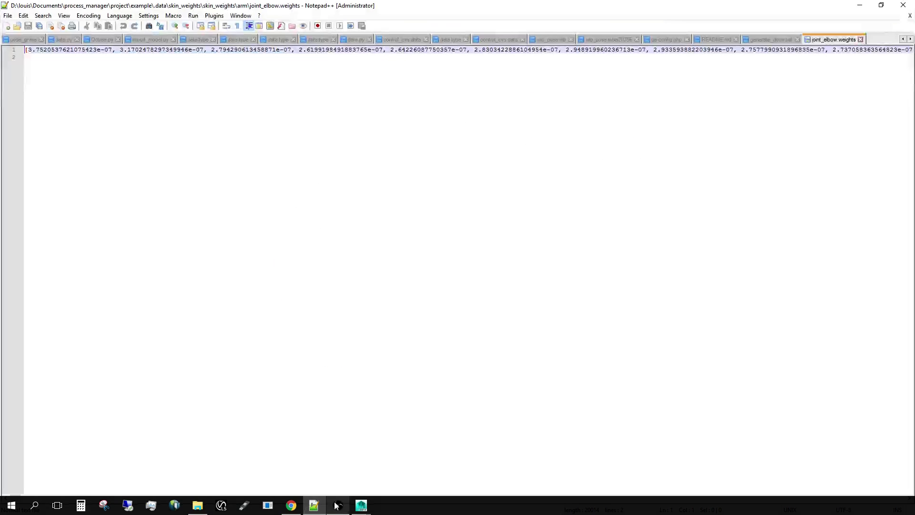
pyautogui.click(314, 505)
pyautogui.click(127, 76)
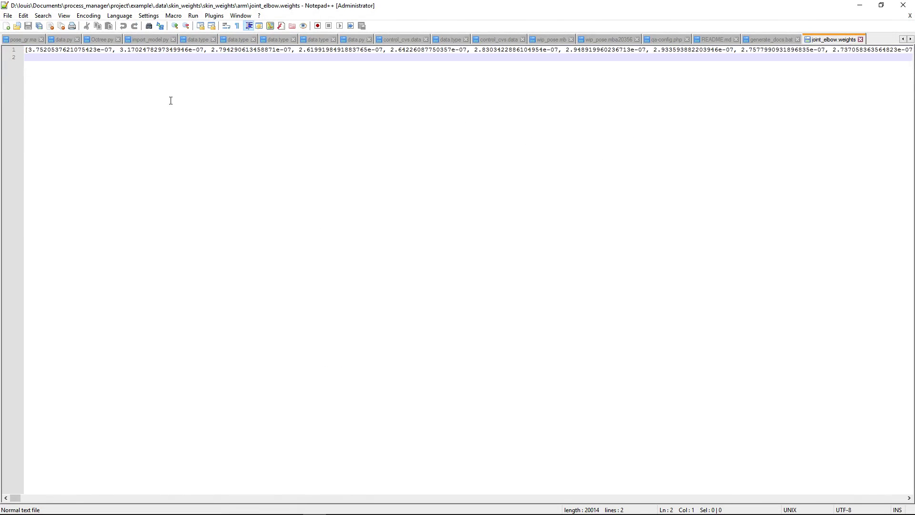
pyautogui.moveTo(145, 53); pyautogui.dragTo(66, 51)
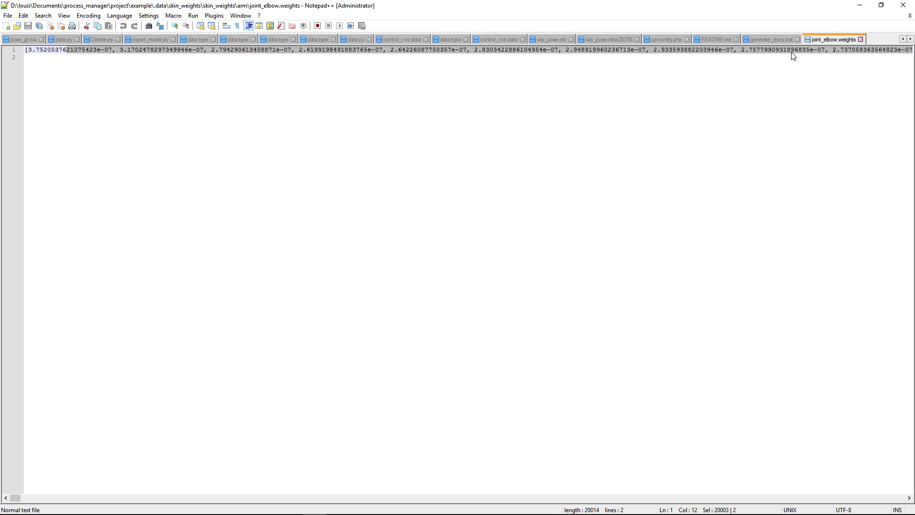
pyautogui.click(903, 5)
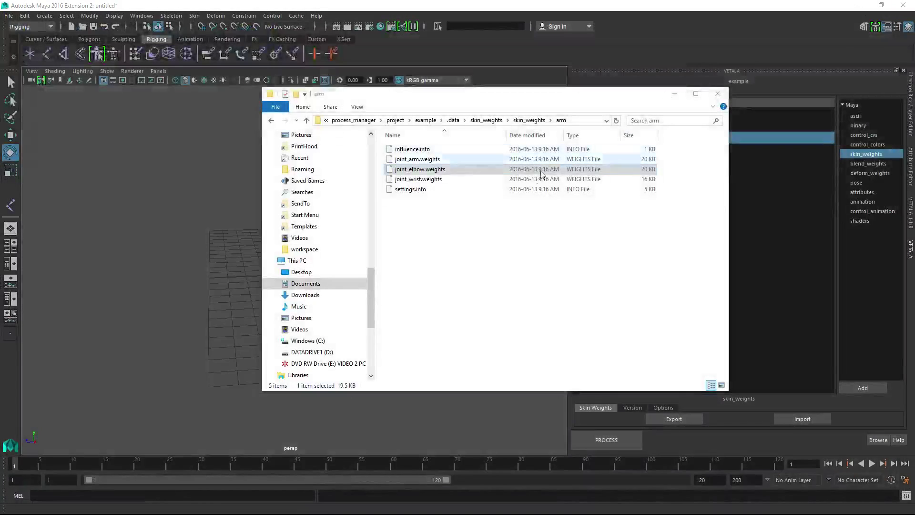
pyautogui.click(717, 93)
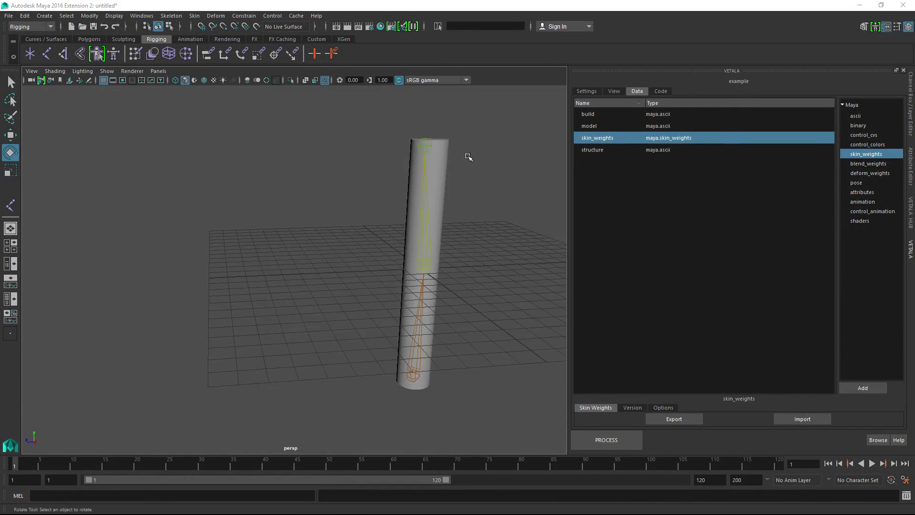
# Rotate a joint of the arm chain to check the skin deformation, and undo the rotation
pyautogui.keyDown('alt'); pyautogui.moveTo(466, 153); pyautogui.dragTo(434, 229); pyautogui.keyUp('alt')
pyautogui.keyDown('alt'); pyautogui.moveTo(433, 228); pyautogui.dragTo(408, 233, button='right'); pyautogui.keyUp('alt')
pyautogui.keyDown('alt'); pyautogui.moveTo(408, 233); pyautogui.dragTo(384, 240); pyautogui.keyUp('alt')
pyautogui.click(395, 246)
pyautogui.keyDown('alt'); pyautogui.moveTo(418, 272); pyautogui.dragTo(364, 292); pyautogui.keyUp('alt')
pyautogui.hotkey('ctrl', 'z')
pyautogui.click(330, 175)
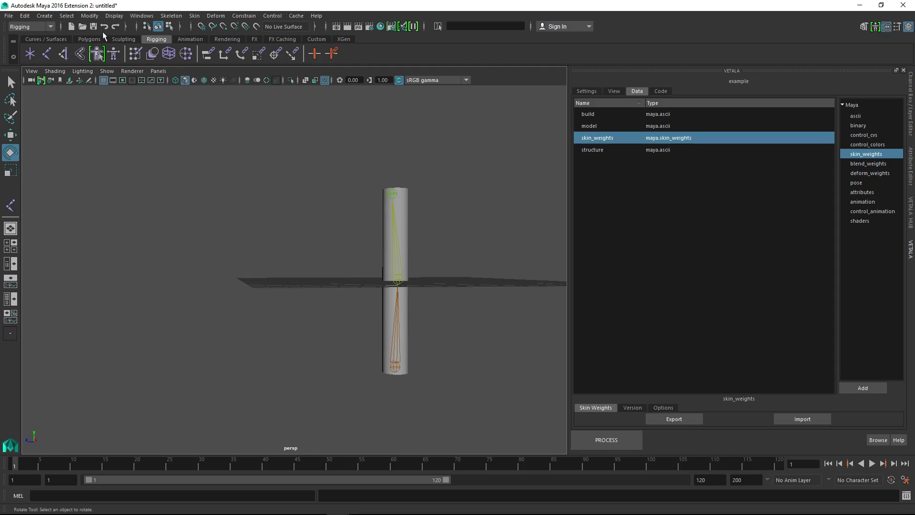
# Start a new scene without saving the current one, and import the model and structure data
pyautogui.click(9, 15)
pyautogui.click(22, 33)
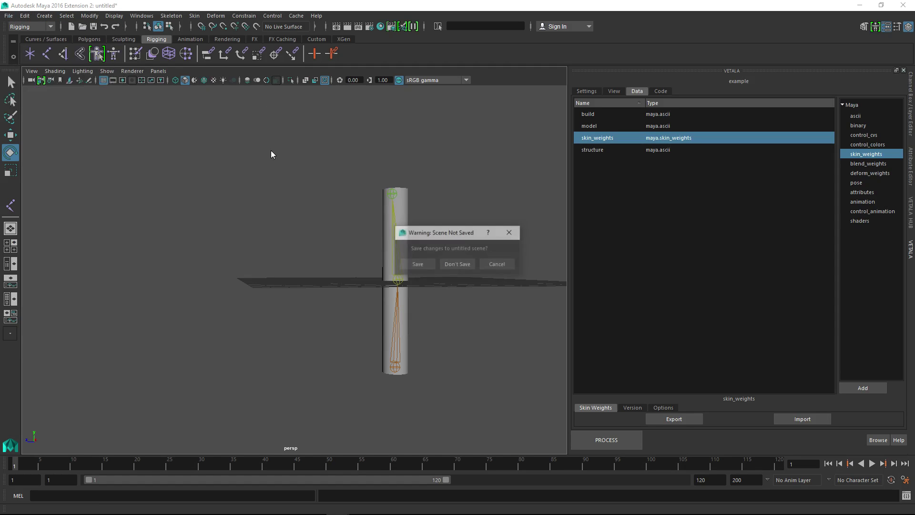
pyautogui.click(443, 265)
pyautogui.click(617, 126)
pyautogui.click(747, 404)
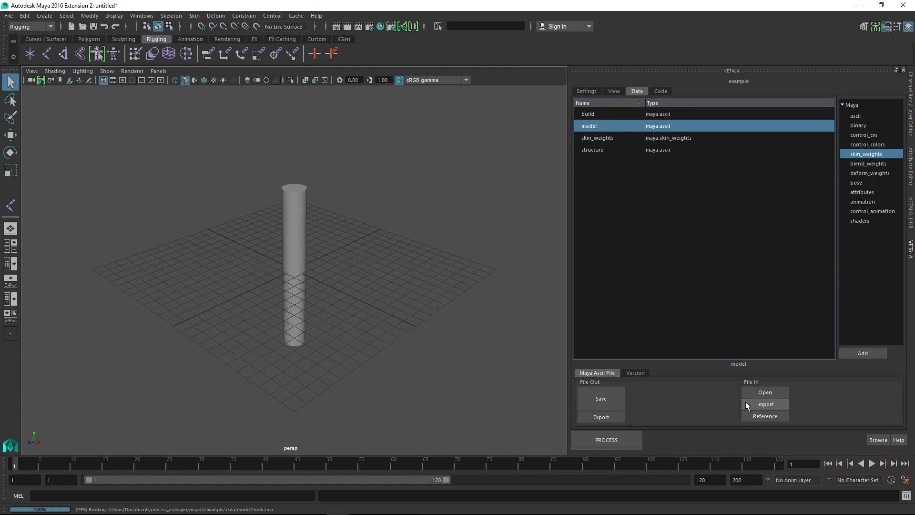
pyautogui.click(600, 151)
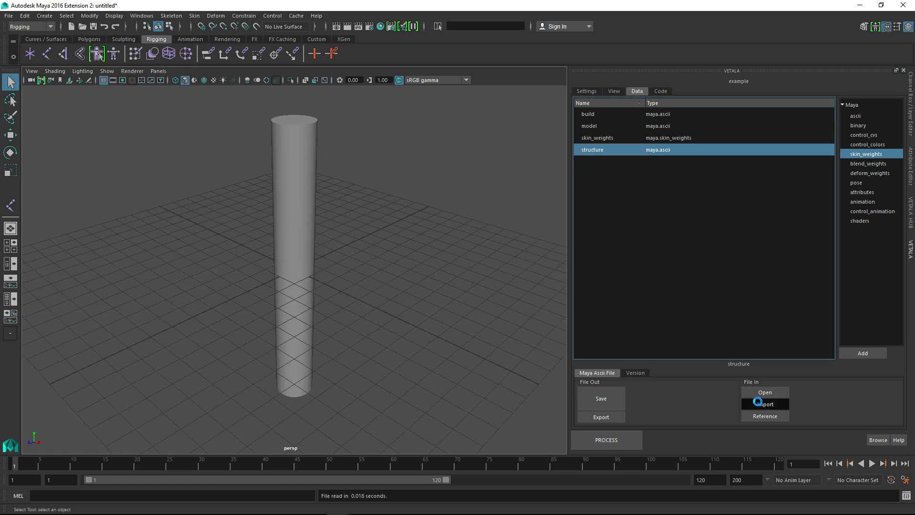
# Import the stored skin_weights data onto the arm cylinder
pyautogui.keyDown('alt'); pyautogui.moveTo(421, 258); pyautogui.dragTo(432, 191); pyautogui.keyUp('alt')
pyautogui.click(420, 138)
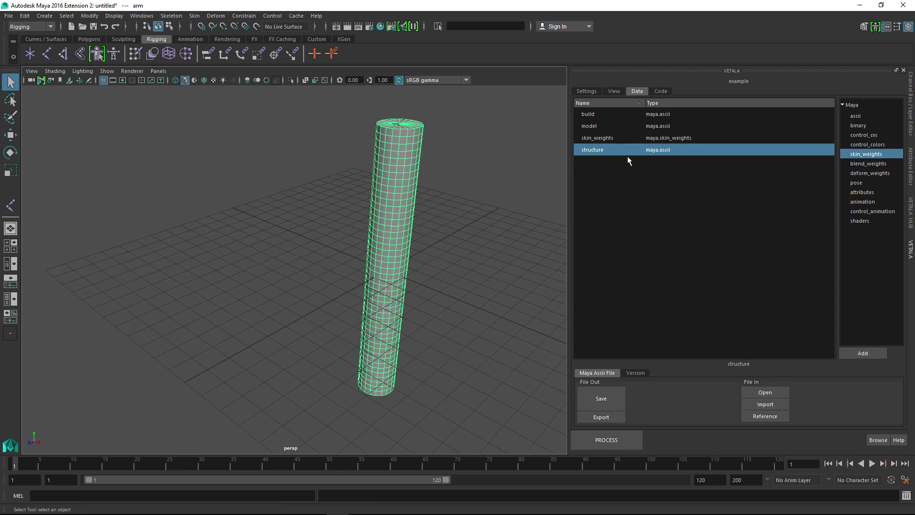
pyautogui.click(628, 138)
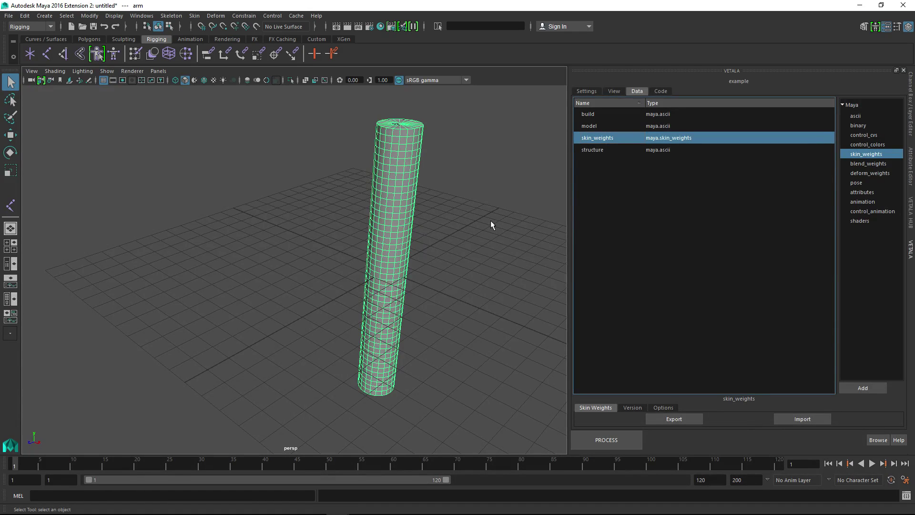
pyautogui.click(803, 415)
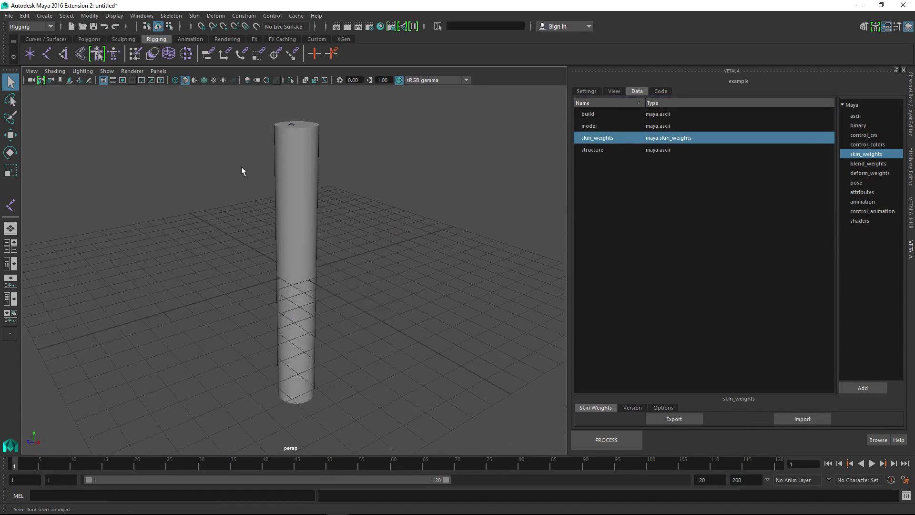
# Test the imported skin weights by rotating a joint inside the cylinder, and undo the rotation
pyautogui.keyDown('alt'); pyautogui.moveTo(289, 220); pyautogui.dragTo(266, 279); pyautogui.keyUp('alt')
pyautogui.press('e')
pyautogui.hotkey('ctrl', 'z')
pyautogui.click(473, 207)
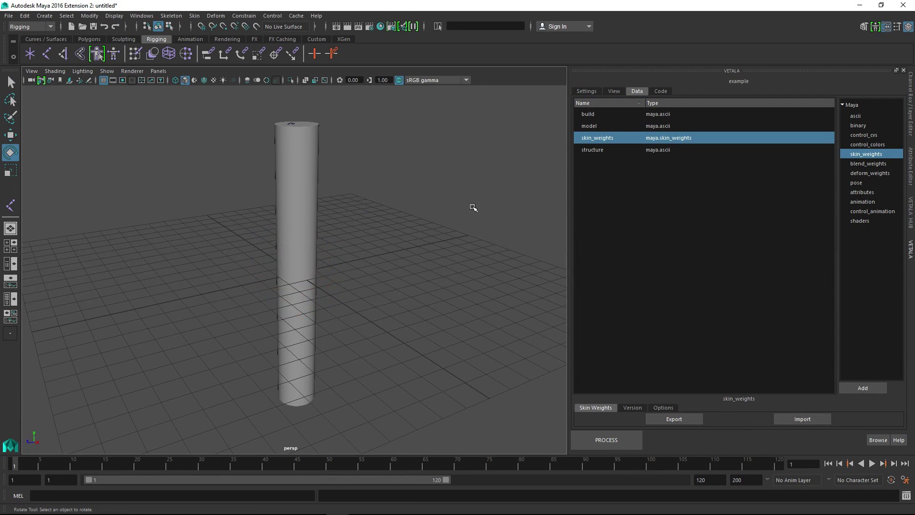
# Add an enabled data import script for skin_weights to the code manifest, and run the whole process
pyautogui.click(661, 92)
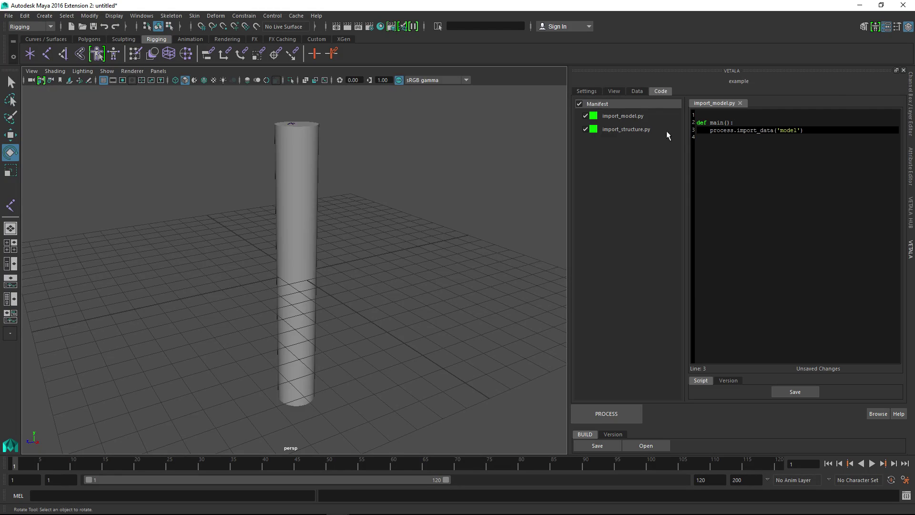
pyautogui.rightClick(615, 163)
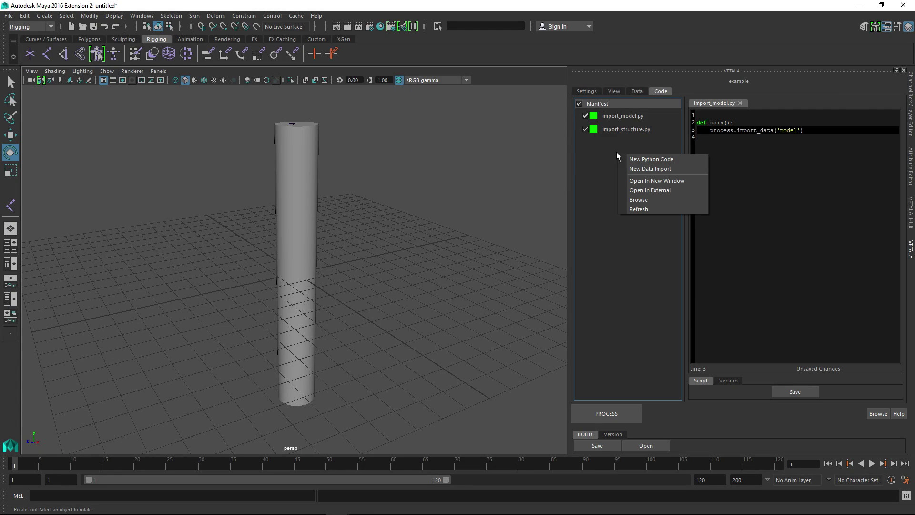
pyautogui.click(641, 168)
pyautogui.click(496, 259)
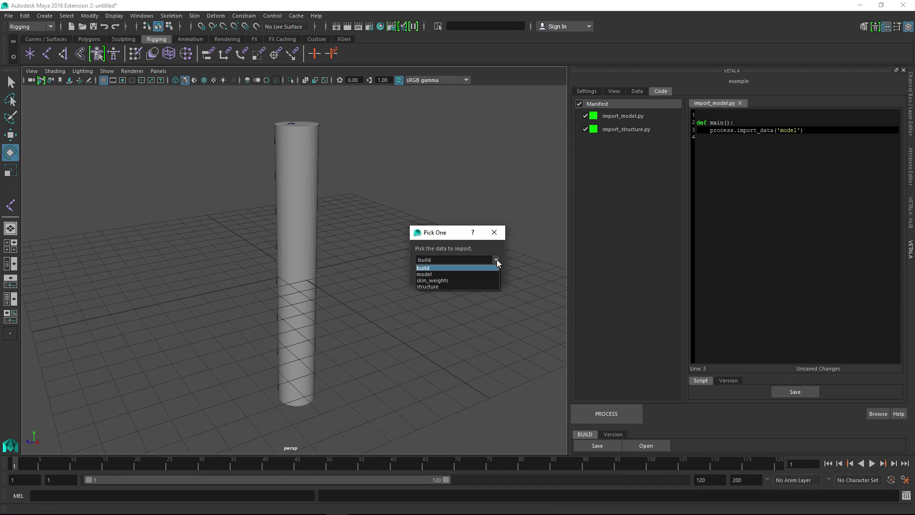
pyautogui.click(456, 281)
pyautogui.click(449, 273)
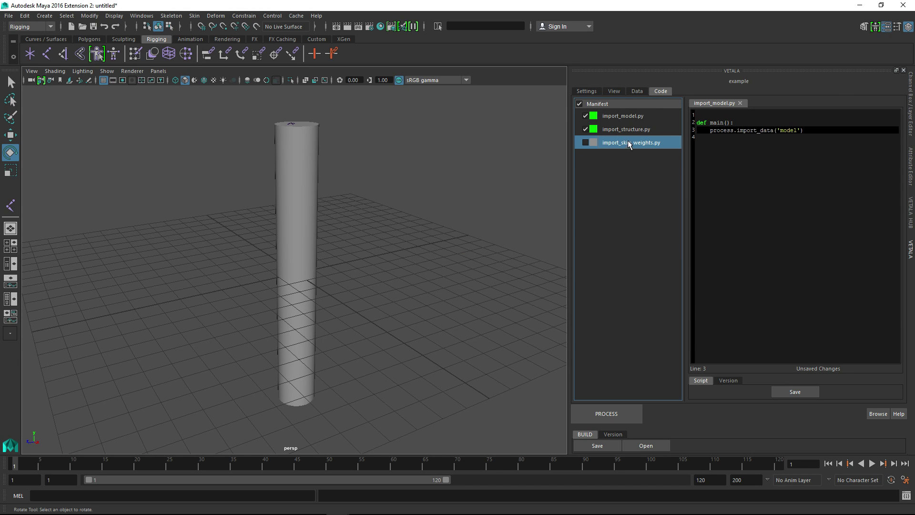
pyautogui.click(601, 411)
pyautogui.click(428, 273)
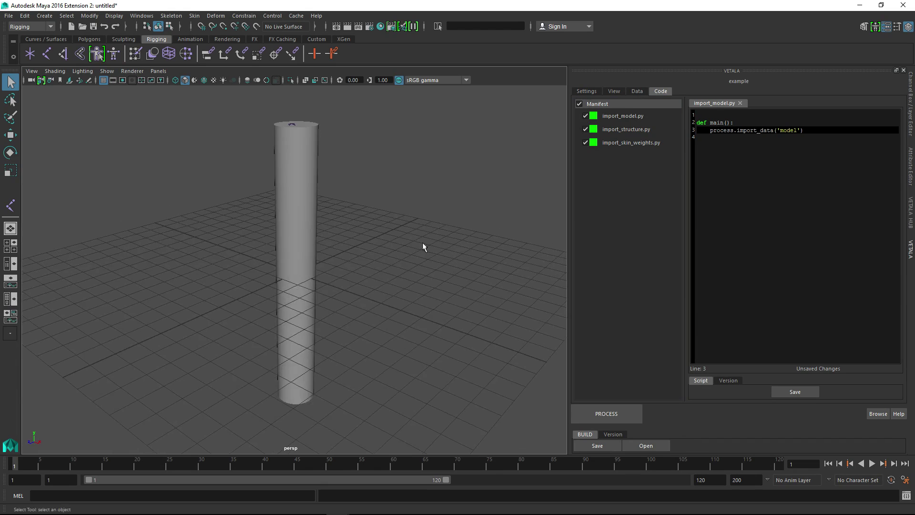
# Rotate joint_elbow about -25 degrees around Z to check the skin deformation, and undo the rotation
pyautogui.press('e')
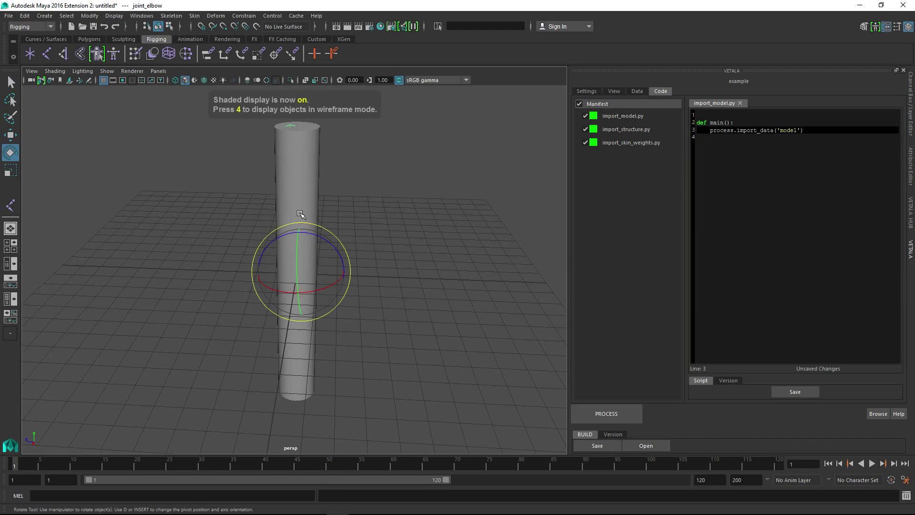
pyautogui.moveTo(344, 234); pyautogui.dragTo(439, 296)
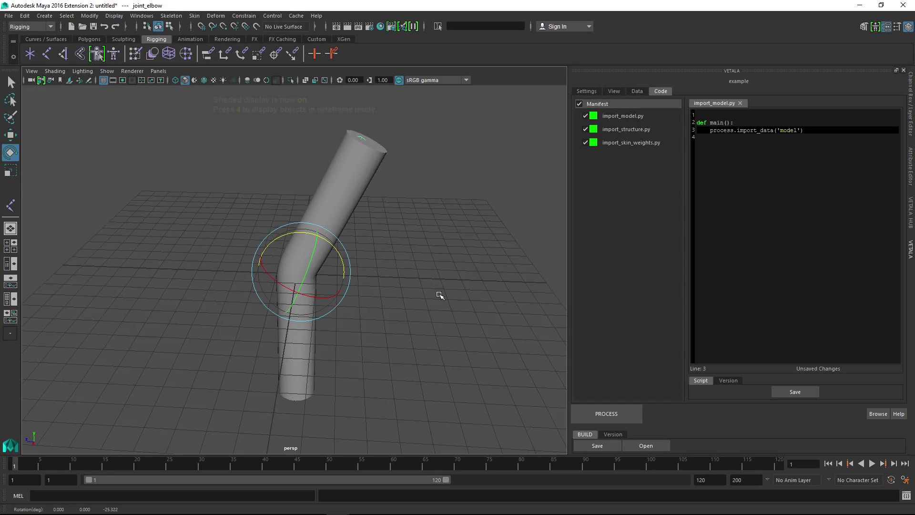
pyautogui.hotkey('ctrl', 'z')
pyautogui.click(481, 282)
pyautogui.keyDown('alt'); pyautogui.moveTo(395, 256); pyautogui.dragTo(564, 244); pyautogui.keyUp('alt')
# Save the current scene to the process's build data
pyautogui.click(638, 92)
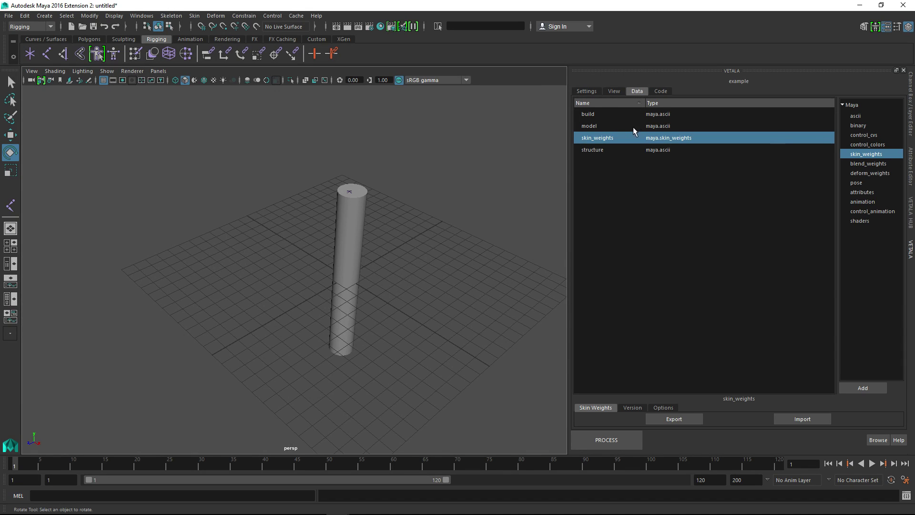
pyautogui.click(615, 114)
pyautogui.click(614, 394)
pyautogui.click(447, 278)
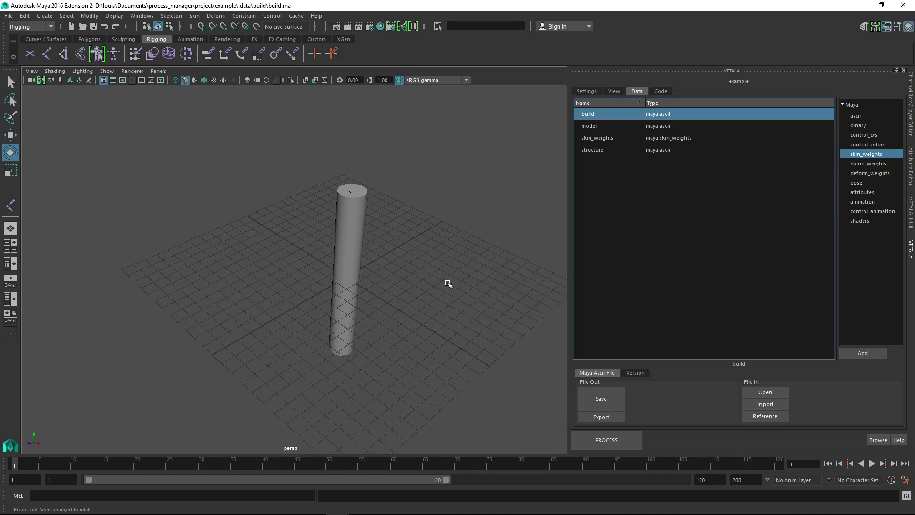
# Add a Maya binary data entry to the process and rename it wip
pyautogui.keyDown('alt'); pyautogui.moveTo(448, 283); pyautogui.dragTo(564, 323); pyautogui.keyUp('alt')
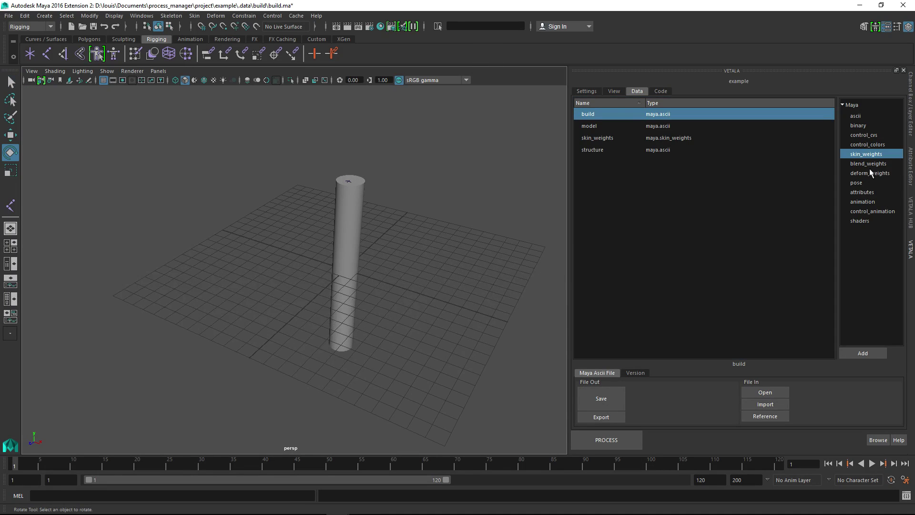
pyautogui.keyDown('alt'); pyautogui.moveTo(448, 276); pyautogui.dragTo(315, 202); pyautogui.keyUp('alt')
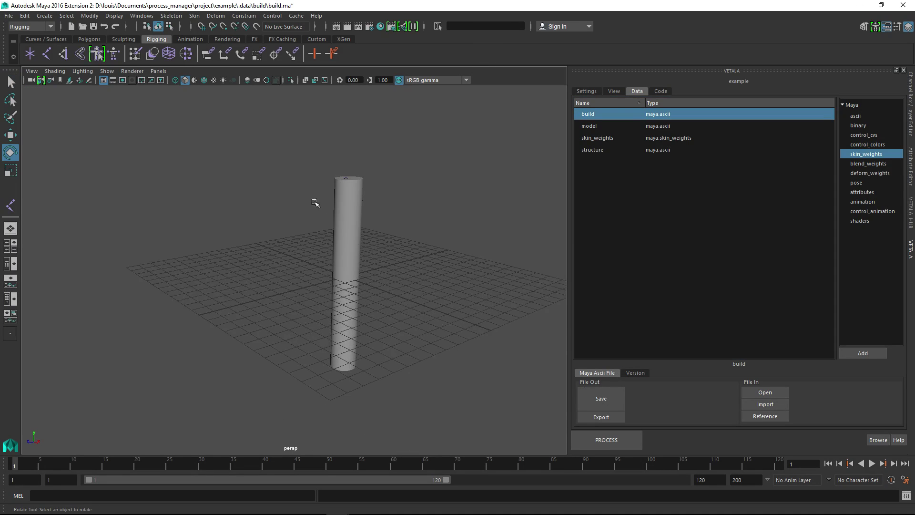
pyautogui.click(855, 126)
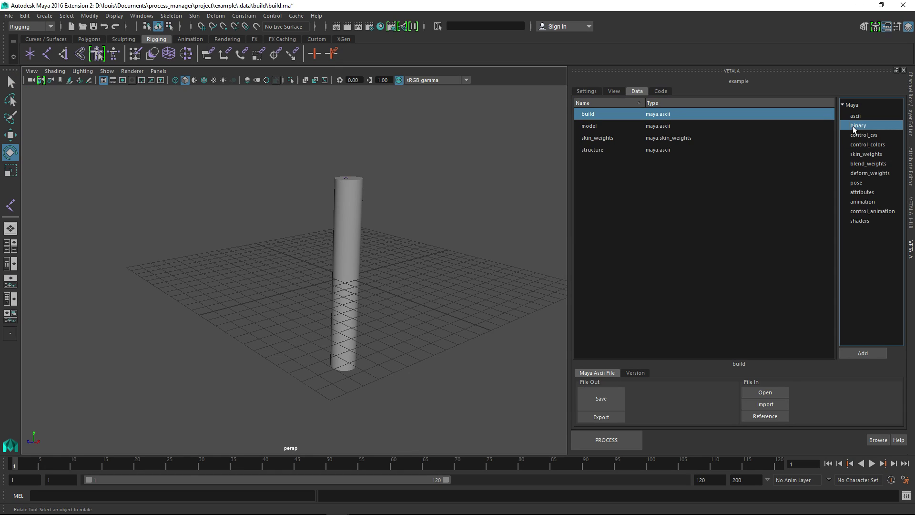
pyautogui.click(854, 352)
pyautogui.rightClick(634, 122)
pyautogui.click(651, 128)
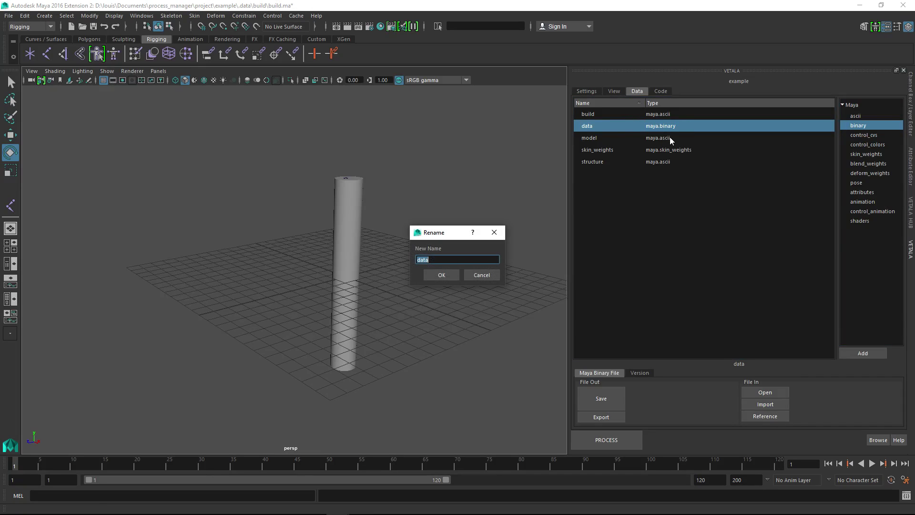
pyautogui.press('Return')
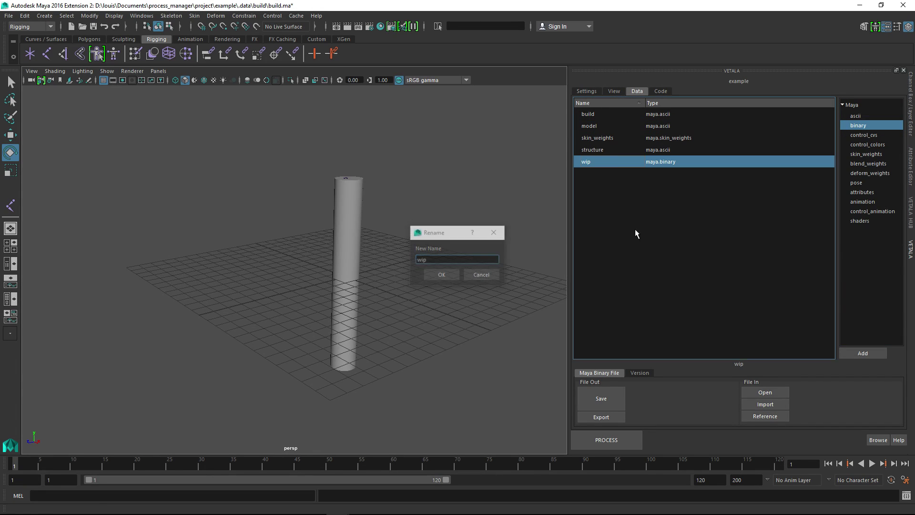
pyautogui.keyDown('alt'); pyautogui.moveTo(470, 274); pyautogui.dragTo(456, 257); pyautogui.keyUp('alt')
pyautogui.scroll(3, 453, 233)
pyautogui.keyDown('alt'); pyautogui.moveTo(456, 258); pyautogui.dragTo(422, 301, button='middle'); pyautogui.keyUp('alt')
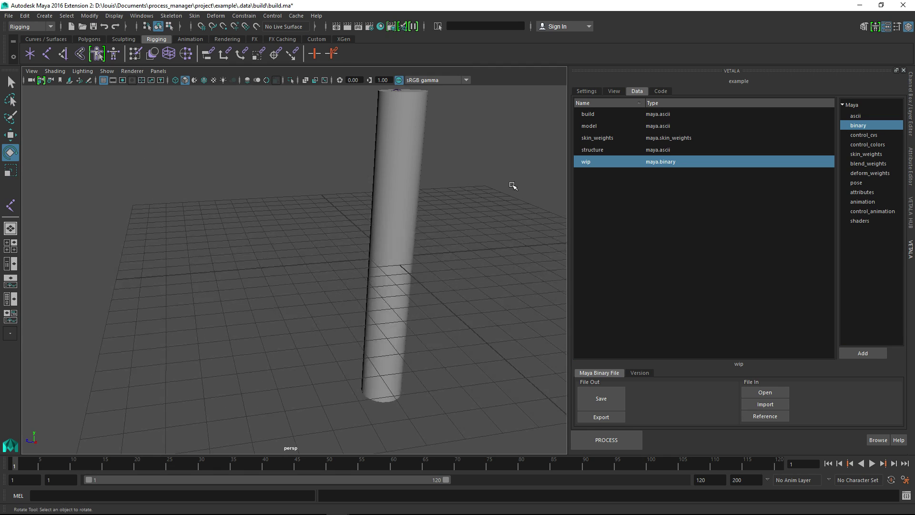
pyautogui.keyDown('alt'); pyautogui.moveTo(375, 176); pyautogui.dragTo(491, 175); pyautogui.keyUp('alt')
pyautogui.keyDown('alt'); pyautogui.moveTo(491, 174); pyautogui.dragTo(452, 287, button='middle'); pyautogui.keyUp('alt')
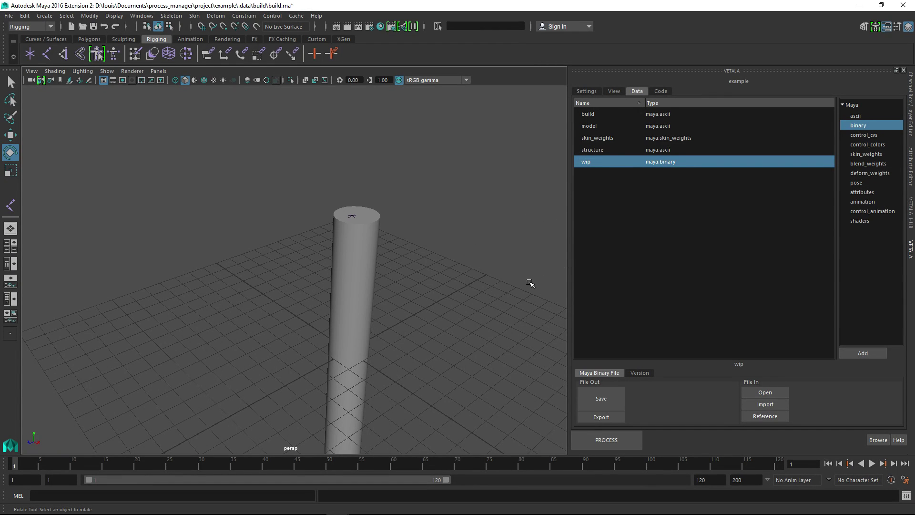
pyautogui.keyDown('alt'); pyautogui.moveTo(448, 308); pyautogui.dragTo(469, 216, button='middle'); pyautogui.keyUp('alt')
pyautogui.keyDown('alt'); pyautogui.moveTo(451, 216); pyautogui.dragTo(423, 210, button='right'); pyautogui.keyUp('alt')
pyautogui.keyDown('alt'); pyautogui.moveTo(432, 162); pyautogui.dragTo(428, 177, button='middle'); pyautogui.keyUp('alt')
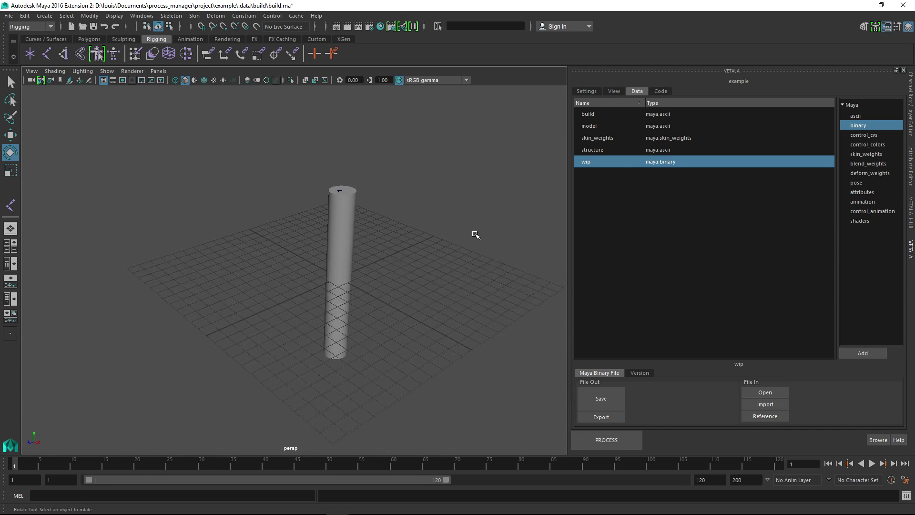
pyautogui.keyDown('alt'); pyautogui.moveTo(477, 235); pyautogui.dragTo(495, 236, button='right'); pyautogui.keyUp('alt')
pyautogui.keyDown('alt'); pyautogui.moveTo(494, 201); pyautogui.dragTo(507, 169); pyautogui.keyUp('alt')
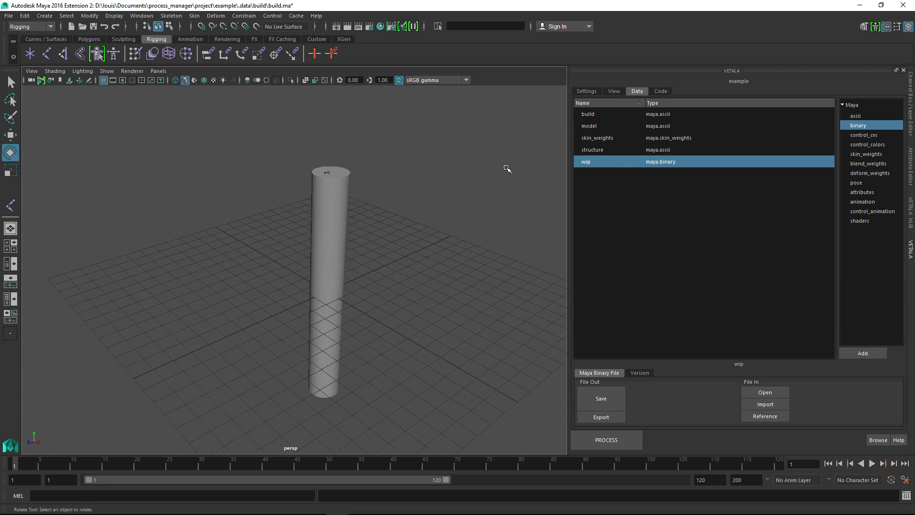
pyautogui.click(660, 91)
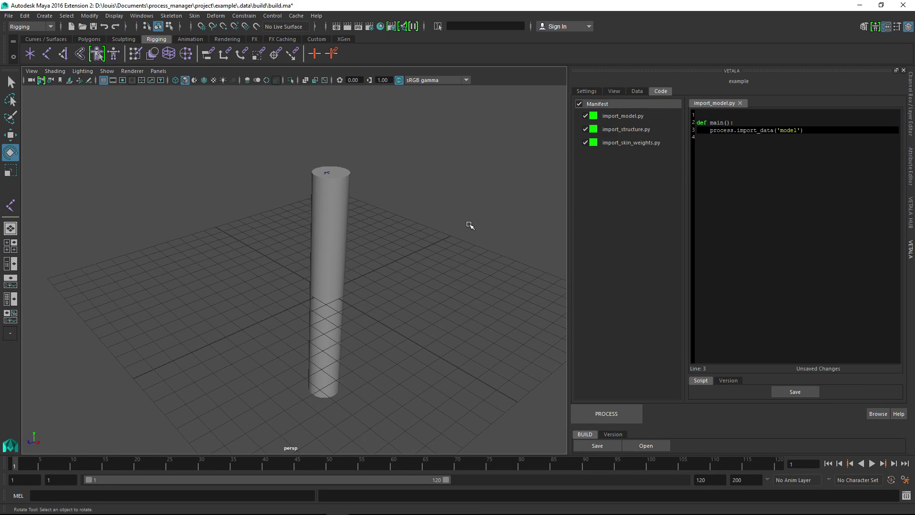
pyautogui.keyDown('alt'); pyautogui.moveTo(470, 225); pyautogui.dragTo(509, 242, button='middle'); pyautogui.keyUp('alt')
pyautogui.keyDown('alt'); pyautogui.moveTo(510, 243); pyautogui.dragTo(485, 236, button='right'); pyautogui.keyUp('alt')
pyautogui.keyDown('alt'); pyautogui.moveTo(486, 236); pyautogui.dragTo(492, 227); pyautogui.keyUp('alt')
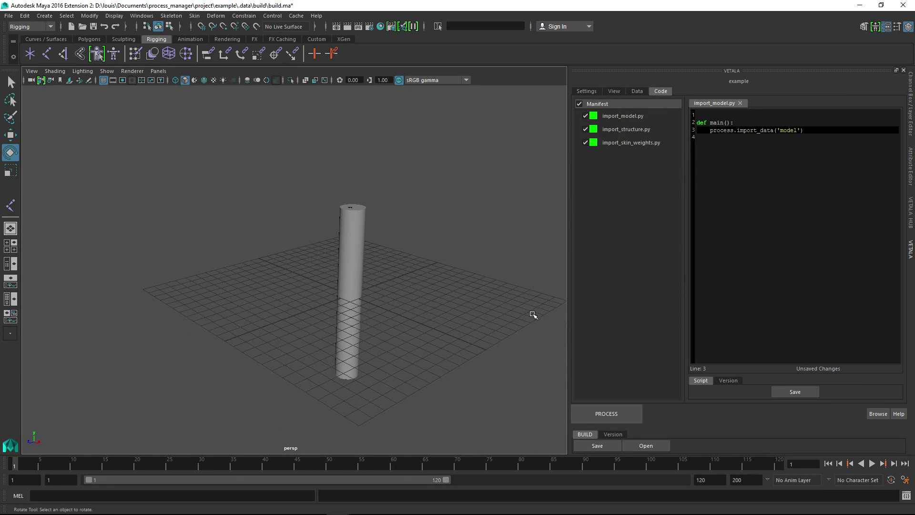